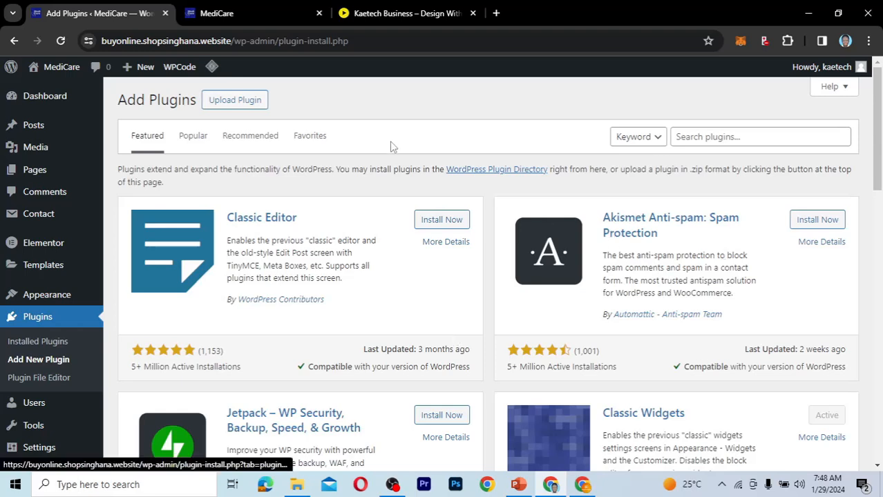
Search the plugin directory for linguise, then install and activate the Linguise – Automatic multilingual translation plugin.
{"action": "left_click", "coordinate": [720, 138]}
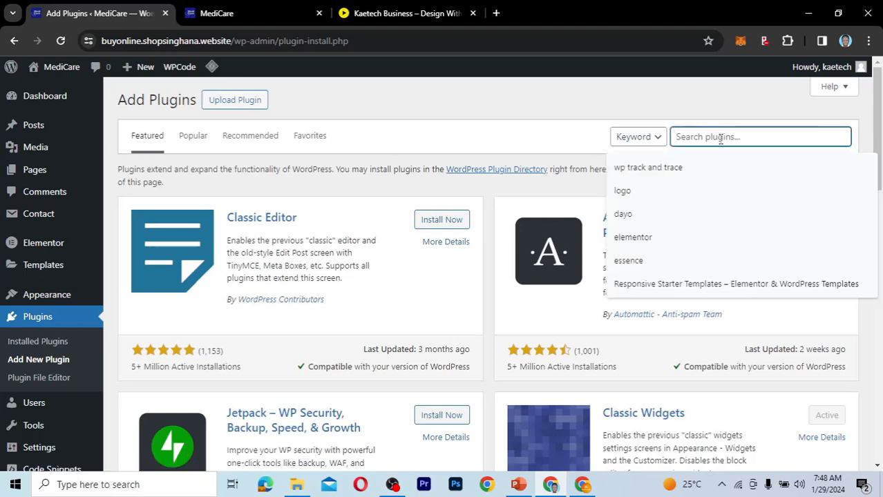
{"action": "type", "text": "linguise"}
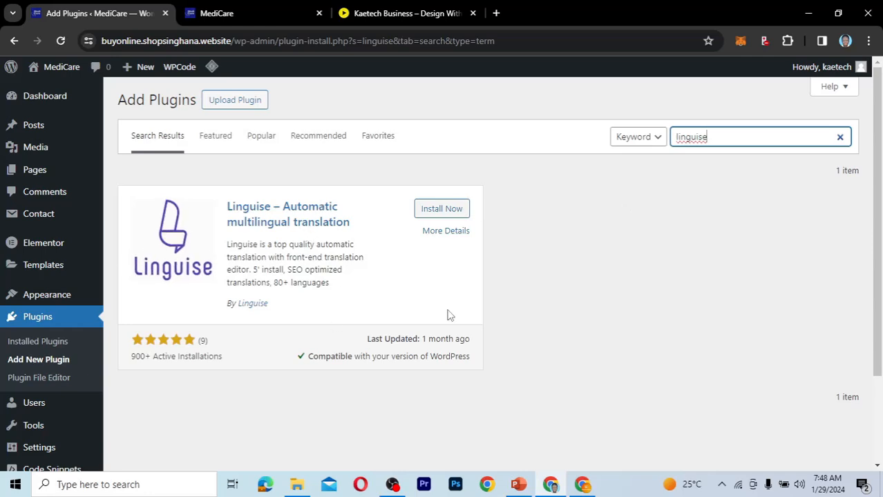
{"action": "left_click", "coordinate": [453, 215]}
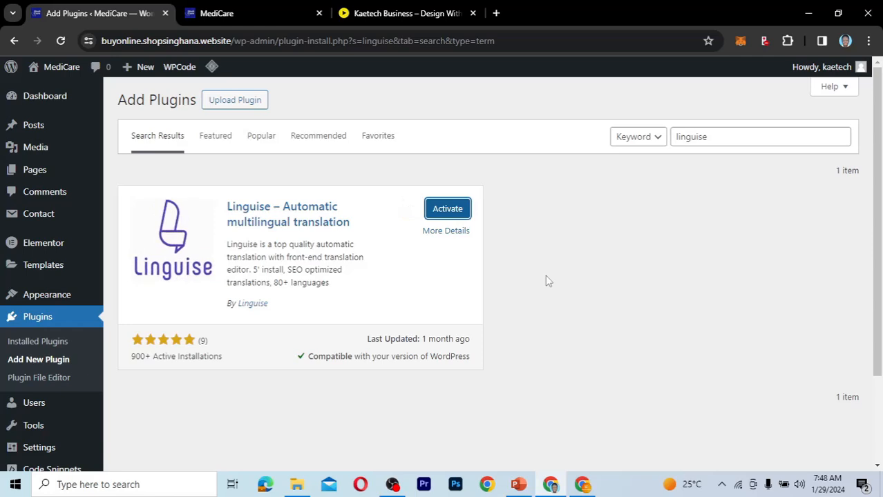
{"action": "left_click", "coordinate": [456, 208]}
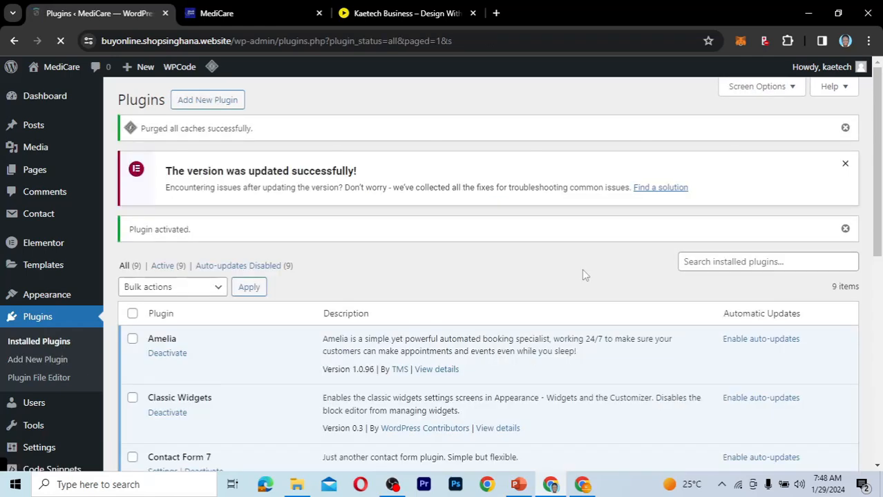
Locate Linguise among the installed plugins and open the plugin's main settings page.
{"action": "scroll", "coordinate": [582, 268], "scroll_direction": "down", "scroll_amount": 6}
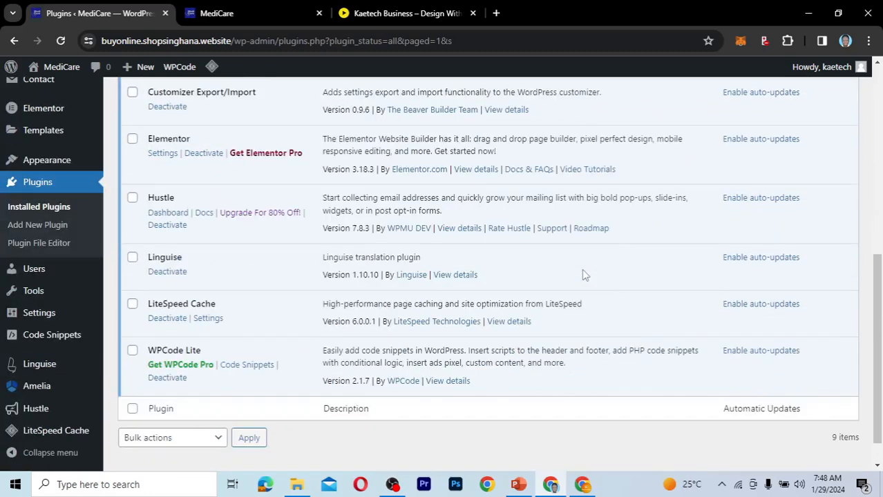
{"action": "double_click", "coordinate": [169, 257]}
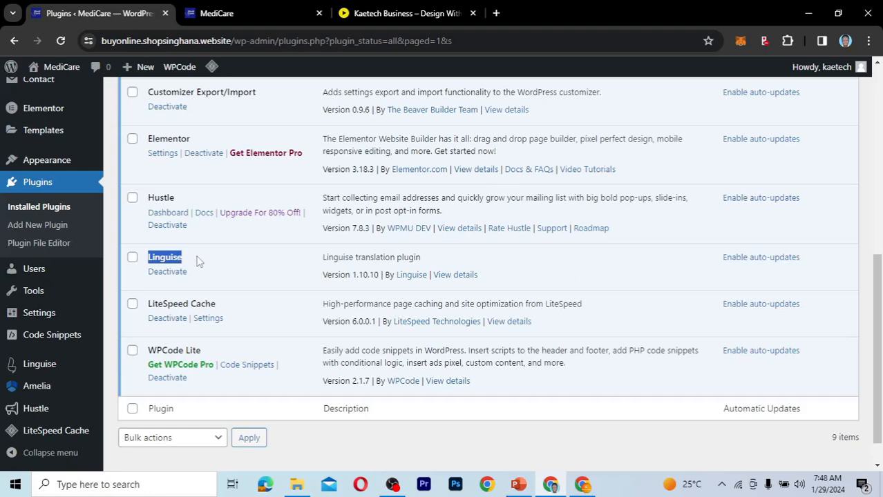
{"action": "left_click", "coordinate": [198, 261]}
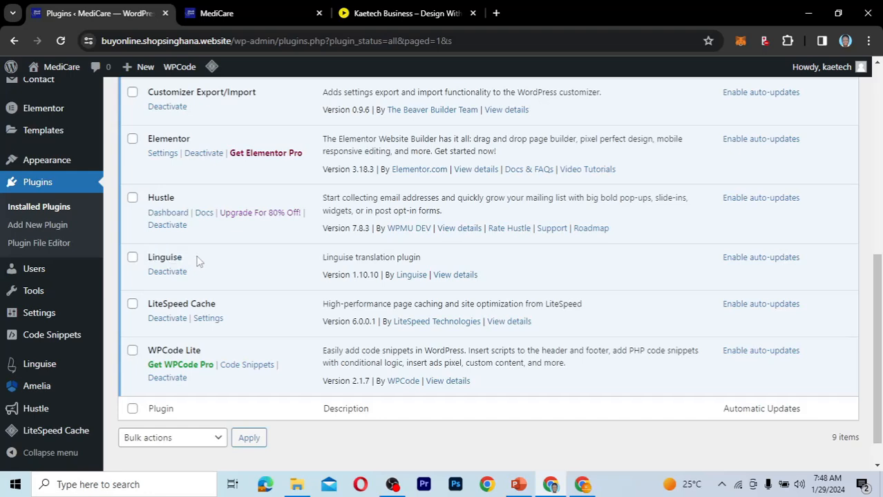
{"action": "left_click", "coordinate": [41, 369]}
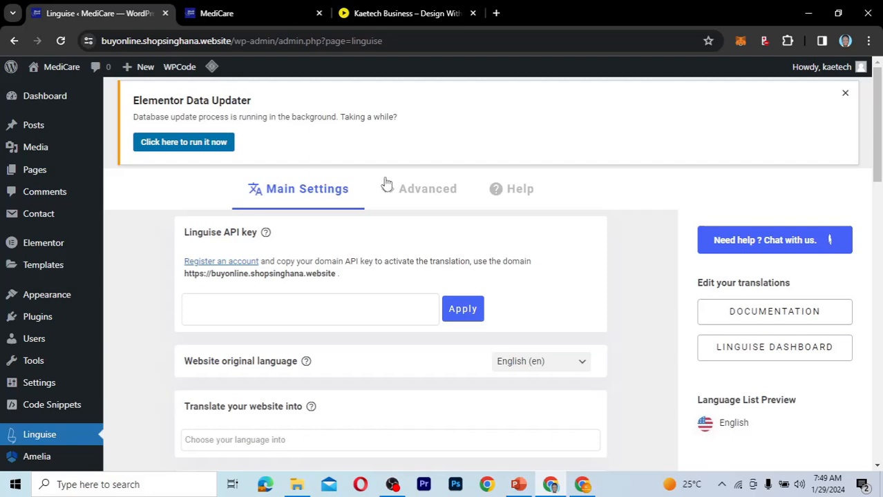
Open the linguise.com website in a new browser tab.
{"action": "key", "text": "ctrl+t"}
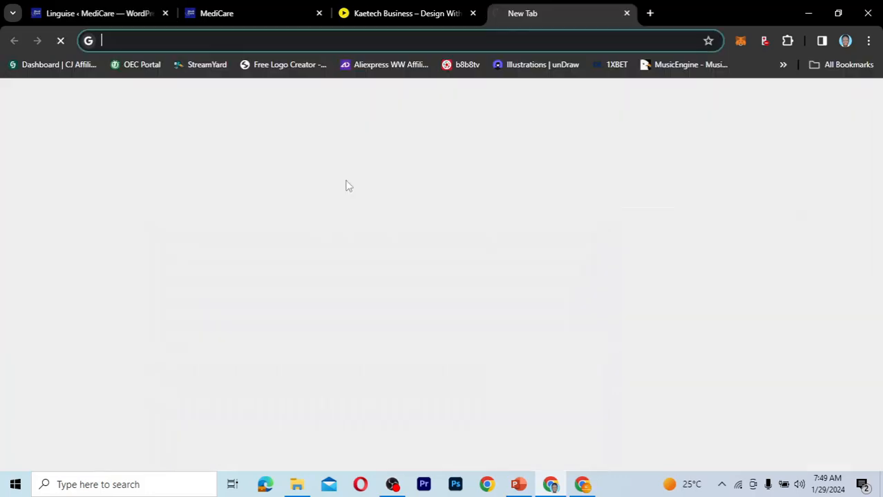
{"action": "type", "text": "linguise"}
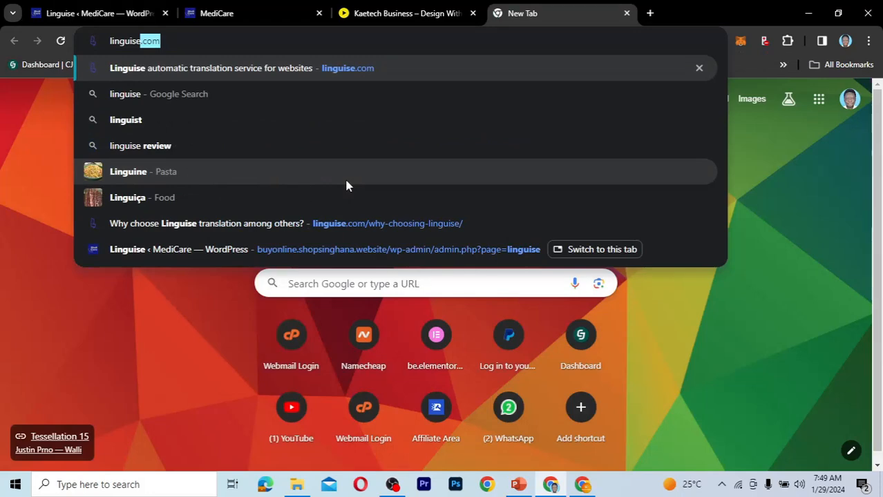
{"action": "key", "text": "Return"}
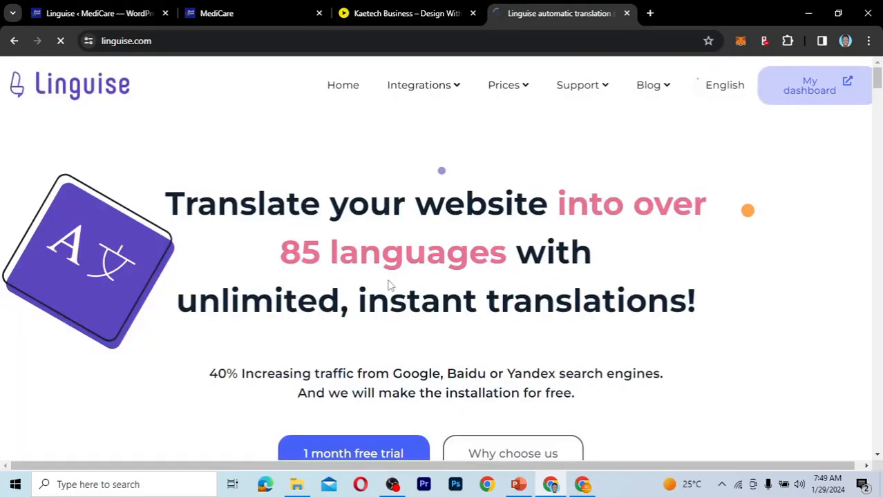
Look over the Linguise homepage and examine the languages offered in its language switcher popup, then close the popup.
{"action": "left_click_drag", "start_coordinate": [878, 83], "coordinate": [878, 101]}
{"action": "scroll", "coordinate": [879, 101], "scroll_direction": "down", "scroll_amount": 1}
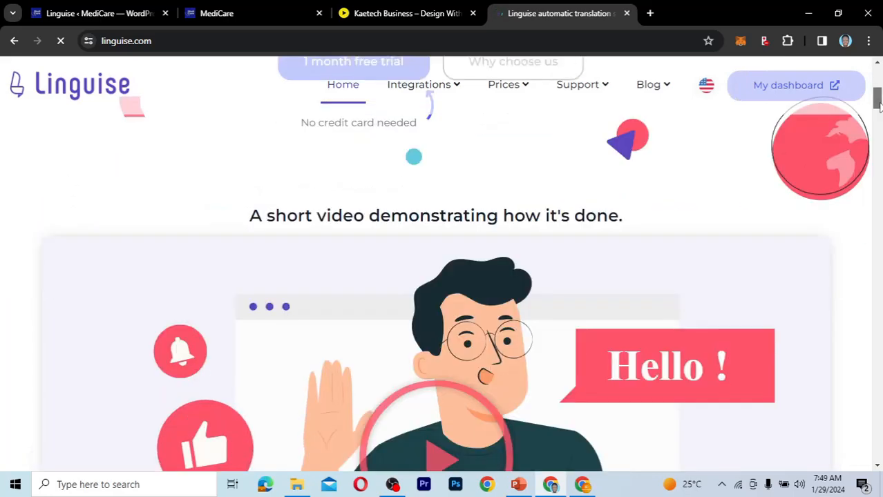
{"action": "scroll", "coordinate": [878, 130], "scroll_direction": "up", "scroll_amount": 5}
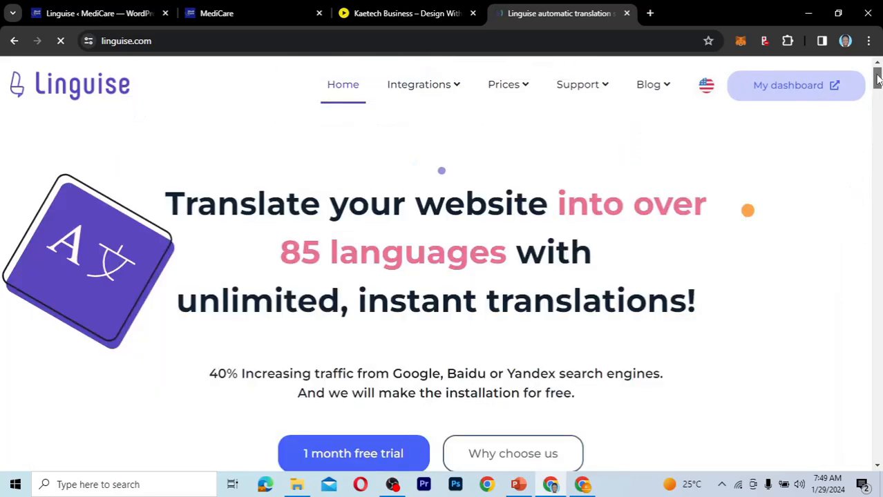
{"action": "left_click", "coordinate": [705, 93]}
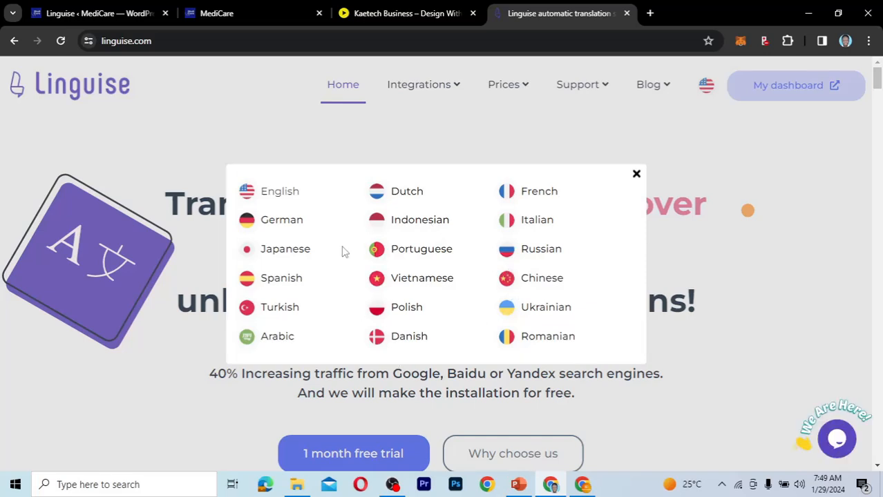
{"action": "scroll", "coordinate": [345, 250], "scroll_direction": "down", "scroll_amount": 2}
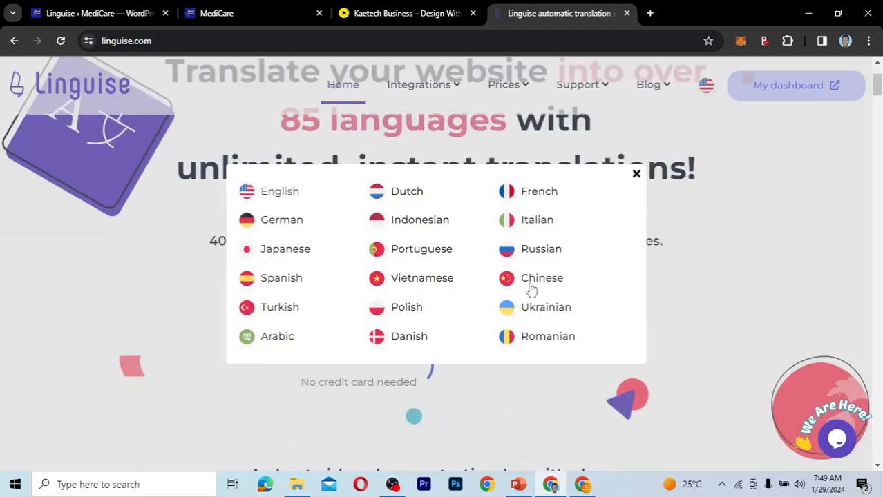
{"action": "left_click", "coordinate": [635, 174]}
{"action": "scroll", "coordinate": [655, 166], "scroll_direction": "up", "scroll_amount": 2}
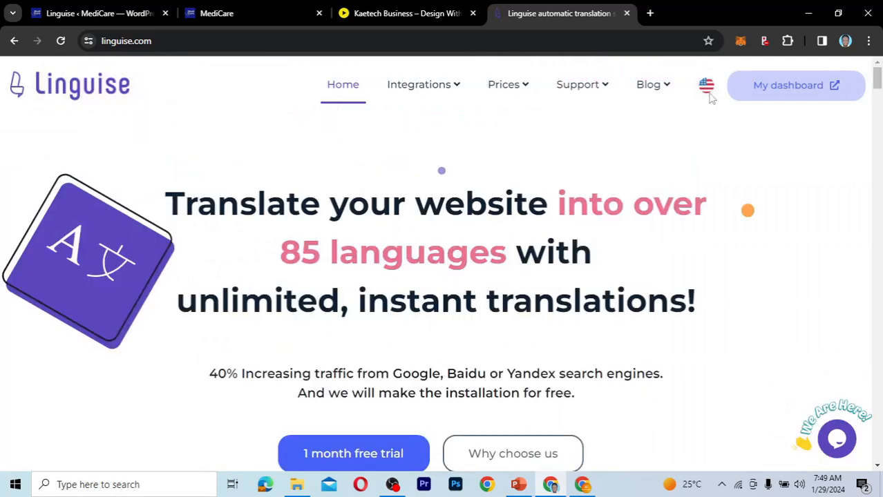
Go to the Linguise dashboard and open the account registration form.
{"action": "left_click", "coordinate": [787, 92]}
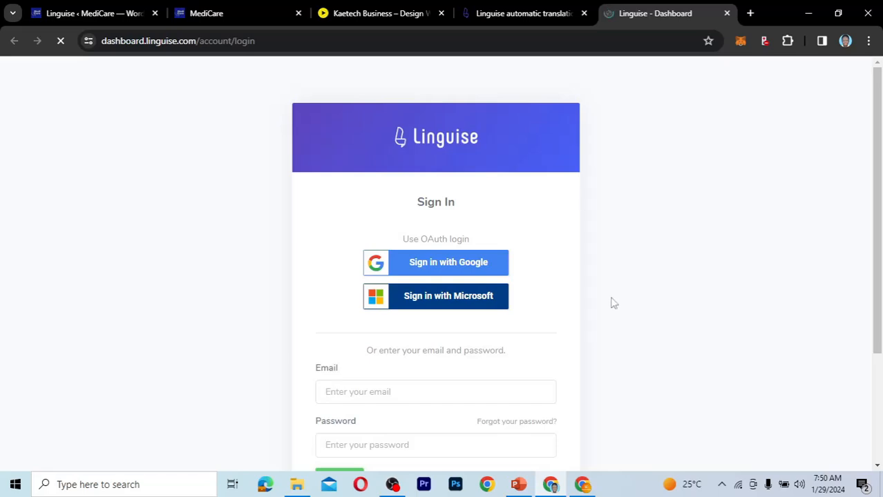
{"action": "scroll", "coordinate": [610, 302], "scroll_direction": "down", "scroll_amount": 3}
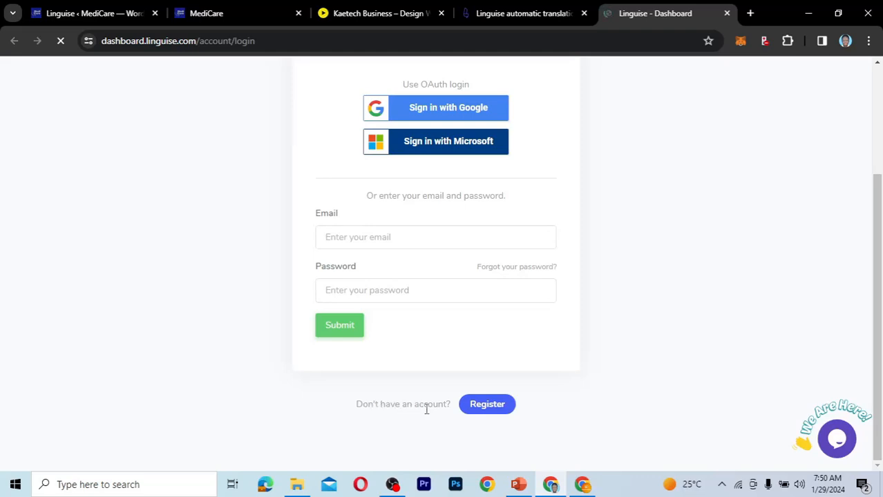
{"action": "left_click", "coordinate": [491, 407]}
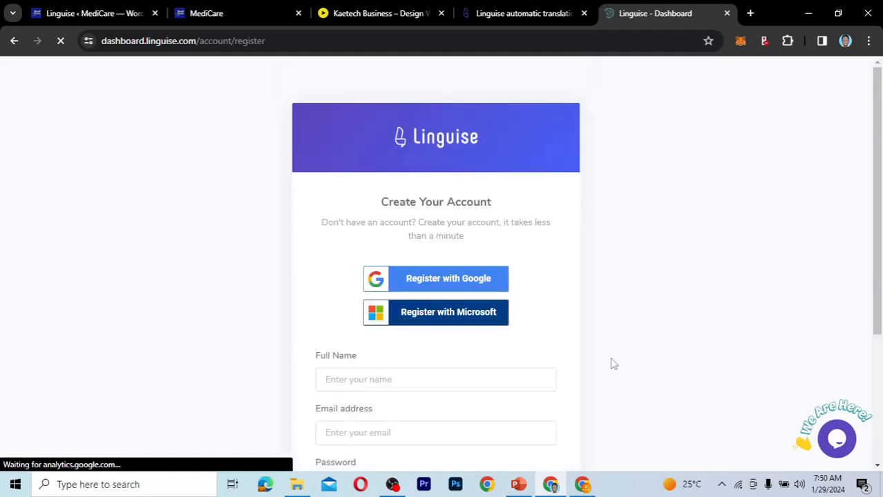
{"action": "scroll", "coordinate": [612, 364], "scroll_direction": "down", "scroll_amount": 2}
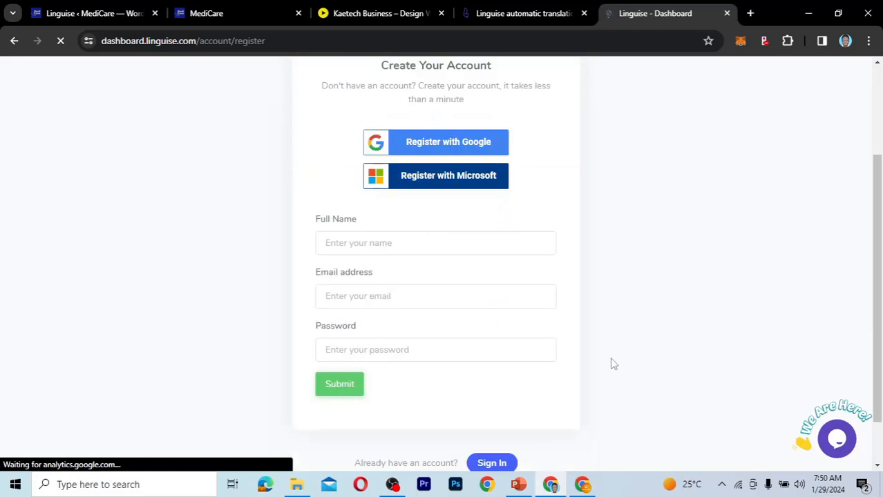
{"action": "scroll", "coordinate": [612, 364], "scroll_direction": "down", "scroll_amount": 1}
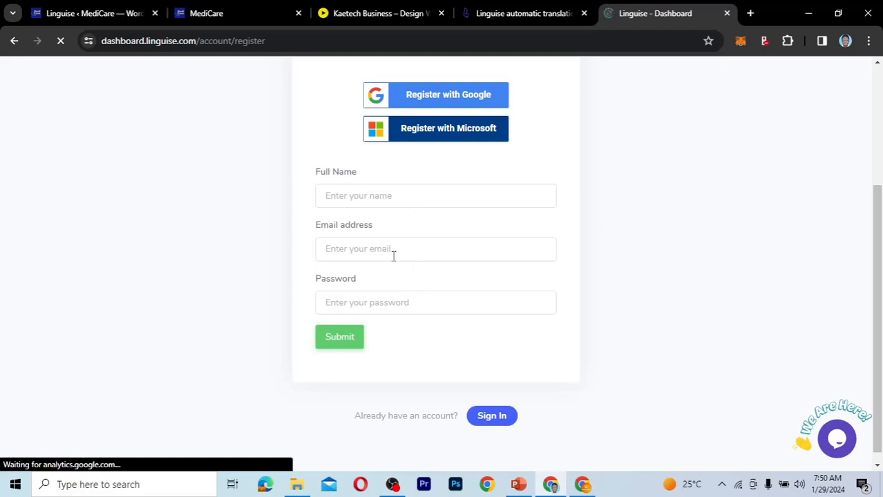
Register a Linguise account with the full name, email address and account password, and save the login in the browser.
{"action": "left_click", "coordinate": [400, 191]}
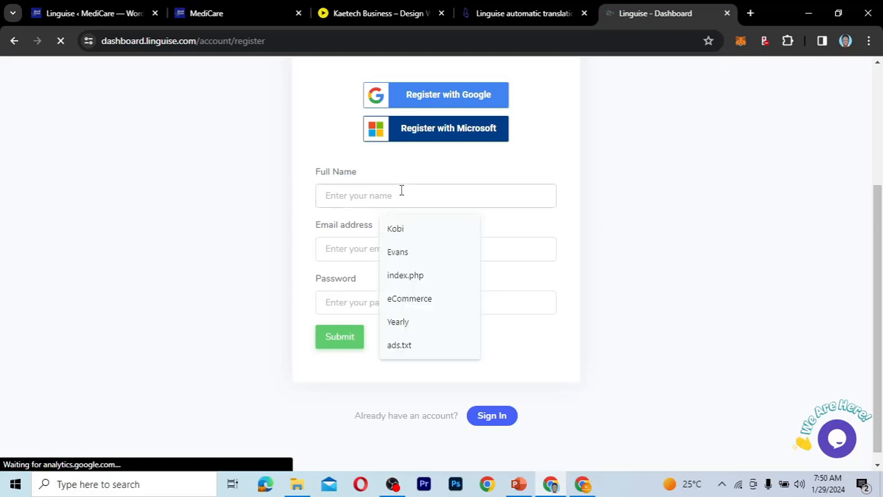
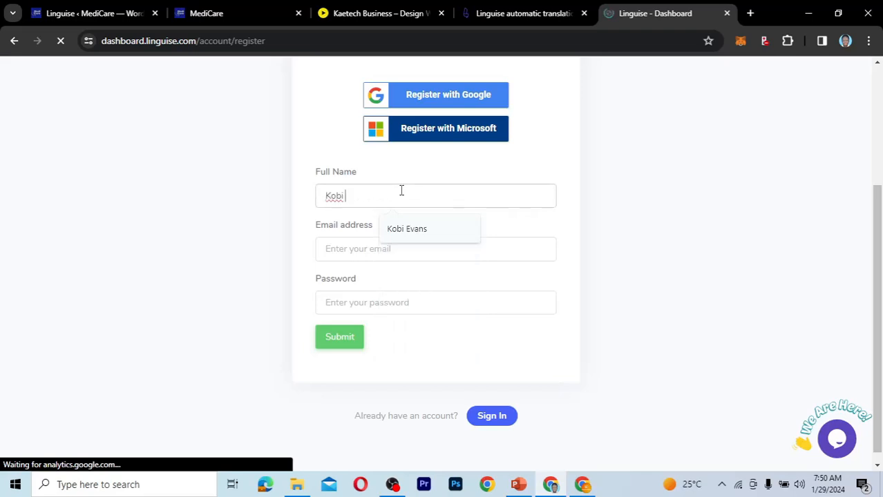
{"action": "left_click", "coordinate": [367, 248]}
{"action": "left_click", "coordinate": [420, 288]}
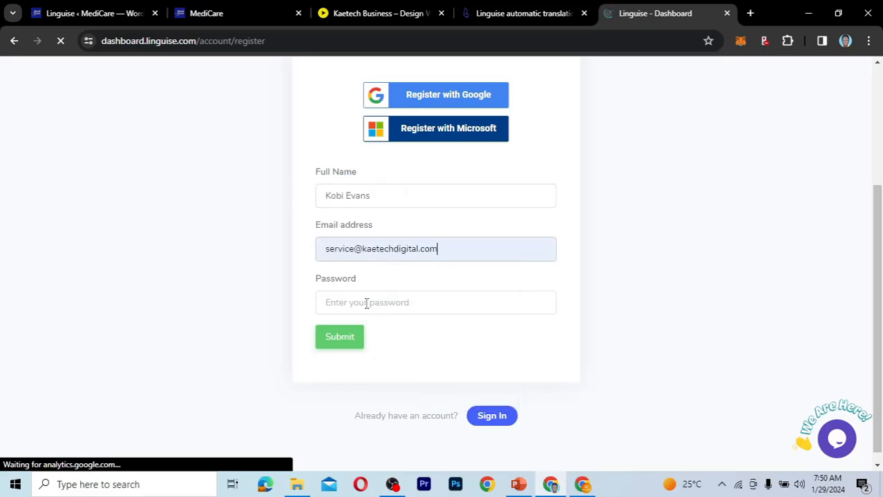
{"action": "left_click", "coordinate": [367, 304]}
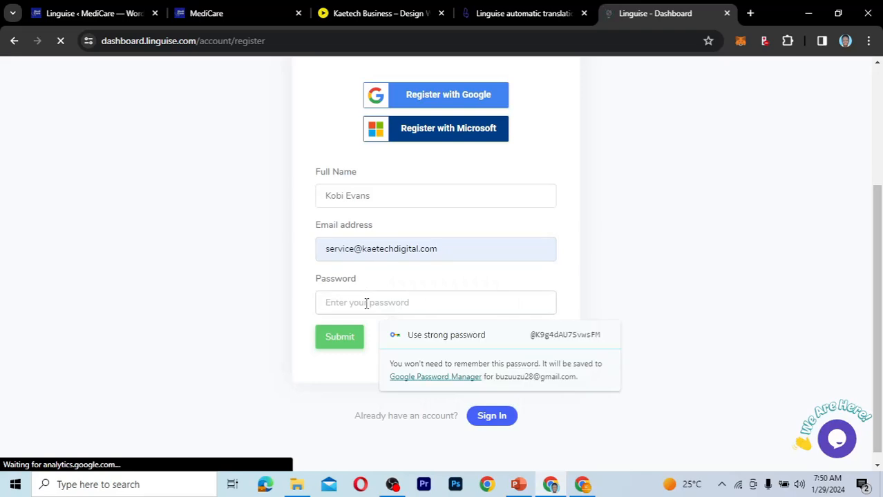
{"action": "type", "text": "•••••••••••••"}
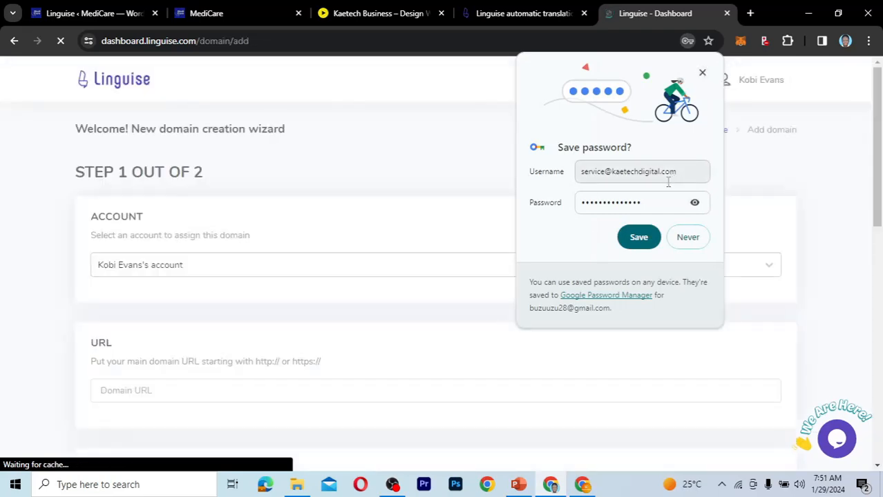
{"action": "left_click", "coordinate": [636, 242]}
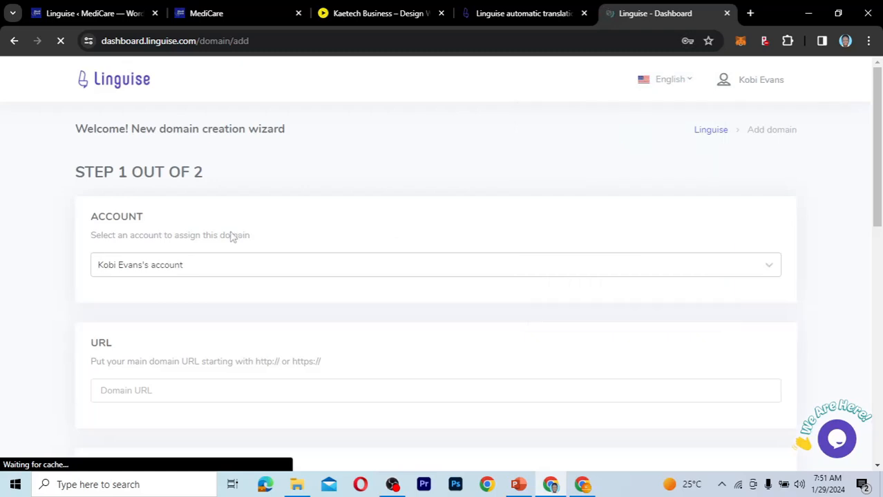
{"action": "scroll", "coordinate": [232, 237], "scroll_direction": "down", "scroll_amount": 2}
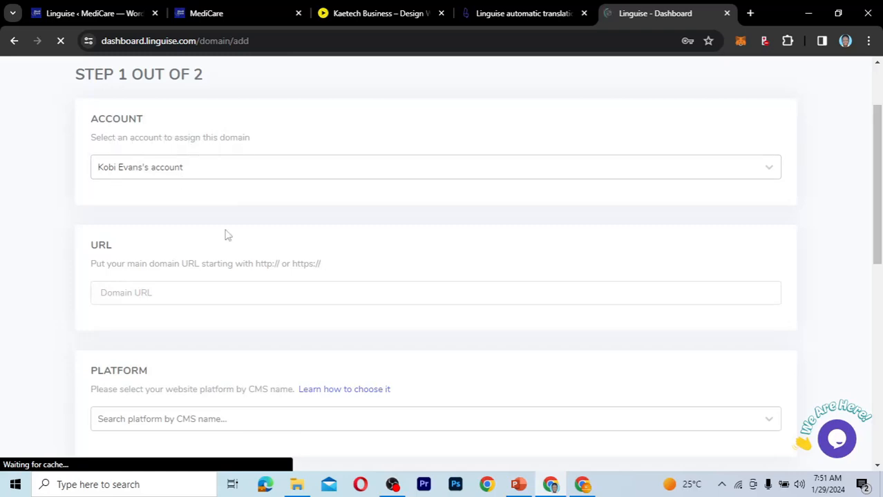
{"action": "scroll", "coordinate": [226, 235], "scroll_direction": "down", "scroll_amount": 2}
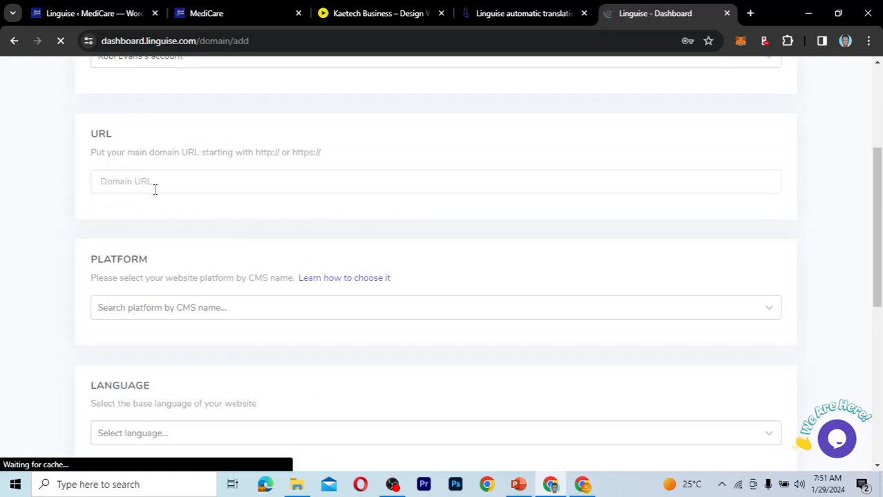
{"action": "left_click", "coordinate": [217, 13]}
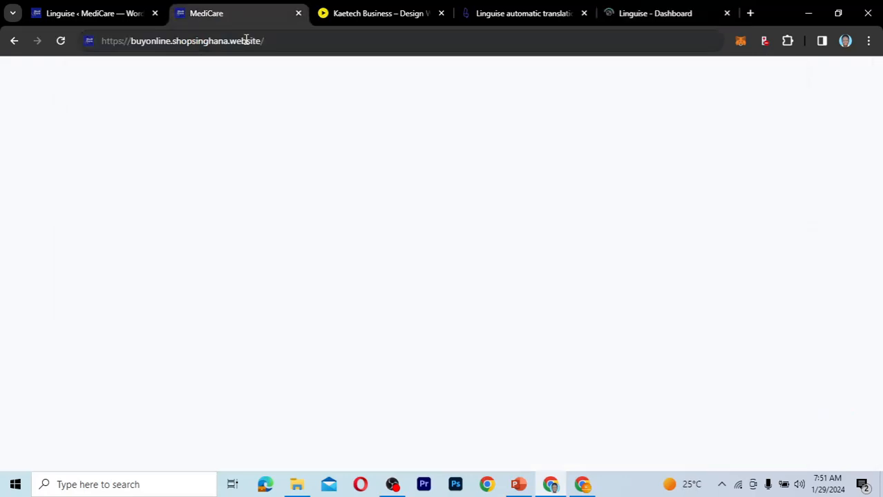
{"action": "left_click", "coordinate": [271, 44]}
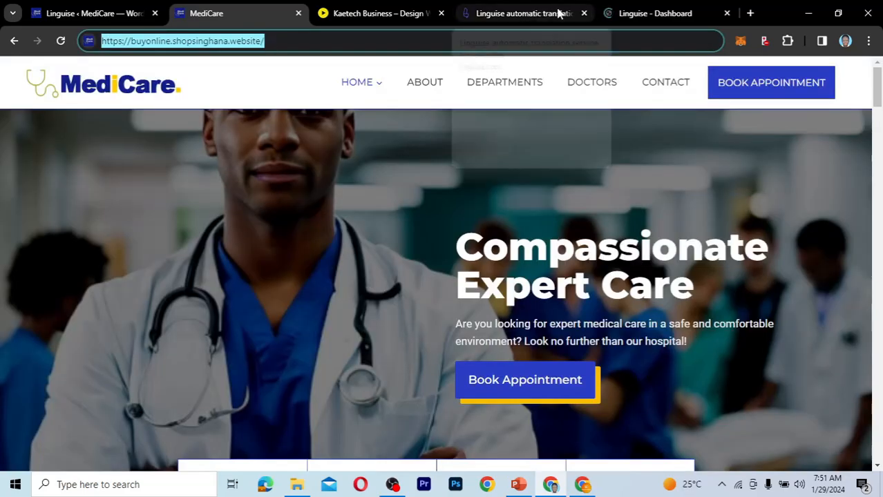
{"action": "left_click", "coordinate": [638, 13]}
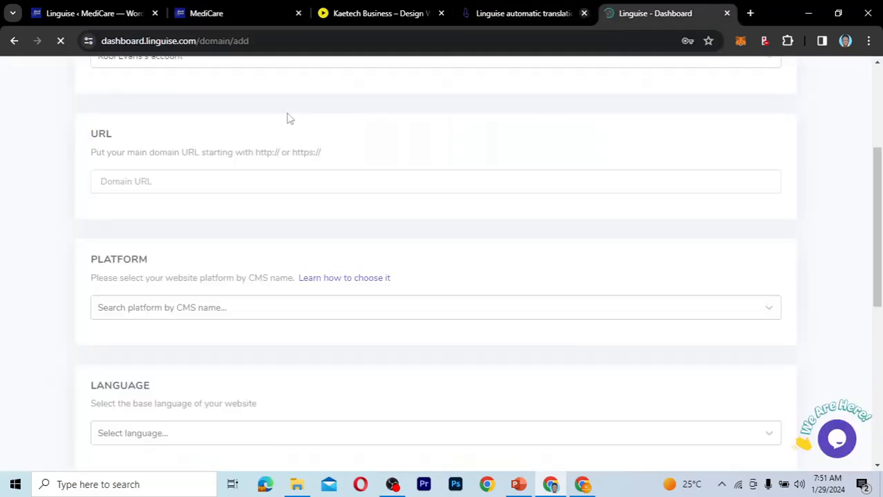
{"action": "left_click", "coordinate": [146, 182]}
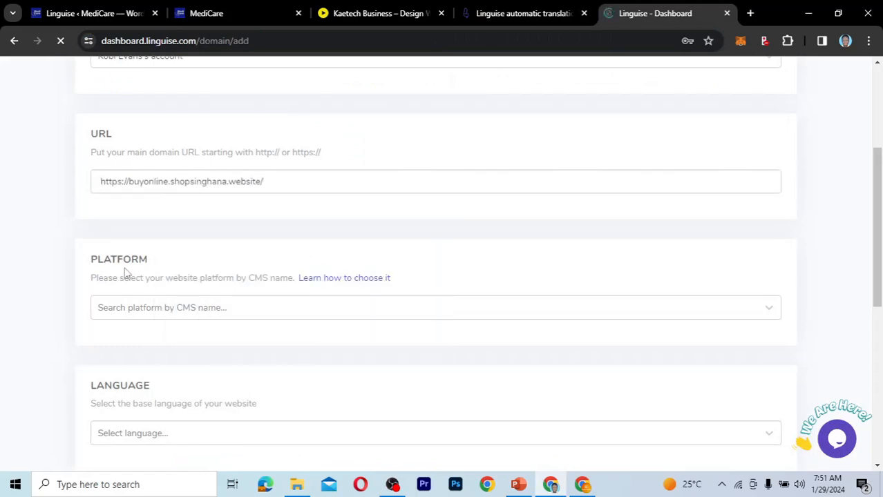
Look through the supported CMS platforms and choose WordPress as the new domain's platform.
{"action": "left_click", "coordinate": [239, 307]}
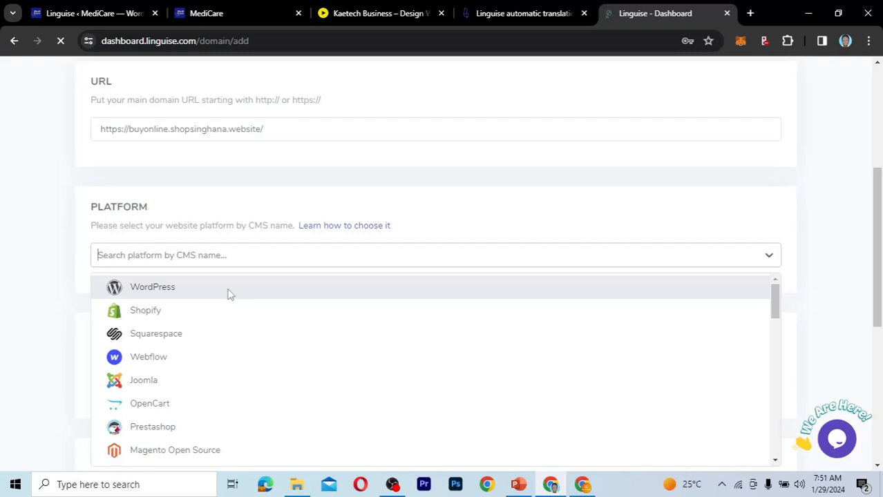
{"action": "scroll", "coordinate": [220, 381], "scroll_direction": "down", "scroll_amount": 7}
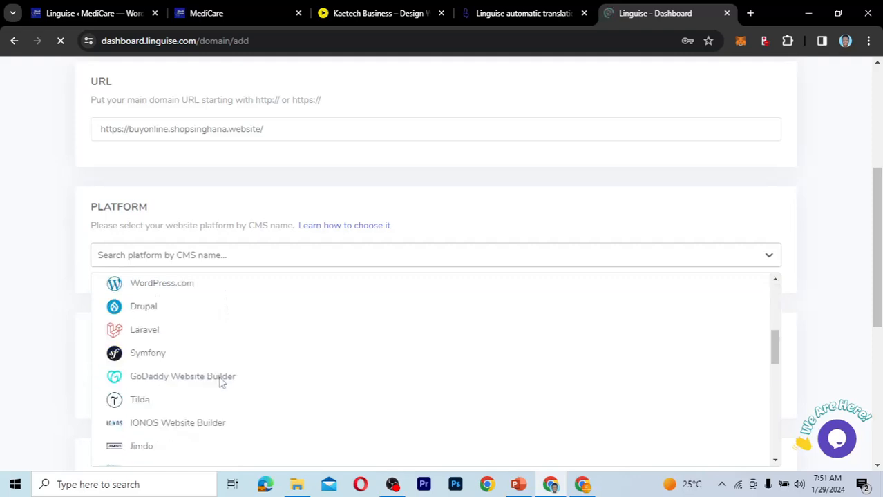
{"action": "scroll", "coordinate": [482, 322], "scroll_direction": "up", "scroll_amount": 3}
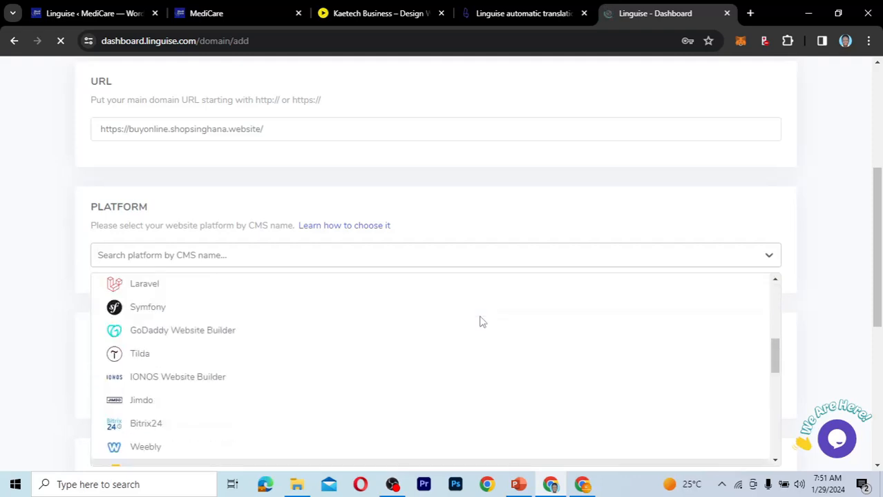
{"action": "scroll", "coordinate": [481, 322], "scroll_direction": "up", "scroll_amount": 6}
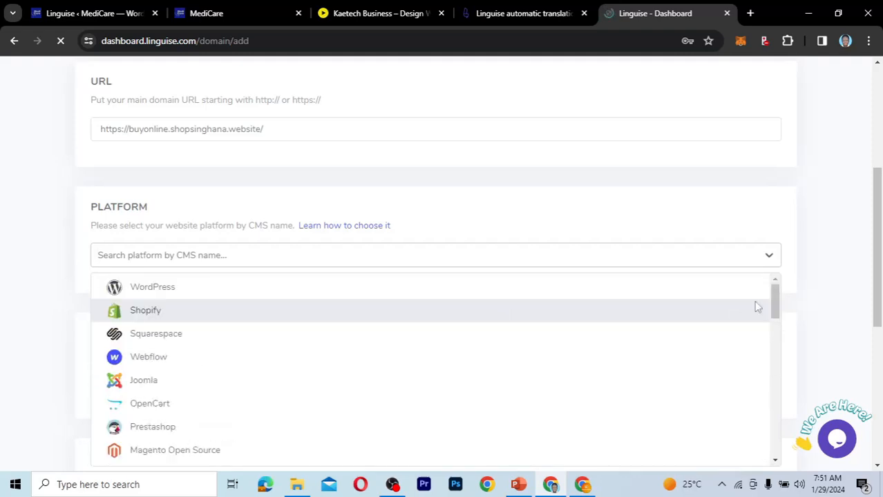
{"action": "left_click_drag", "start_coordinate": [778, 300], "coordinate": [777, 268]}
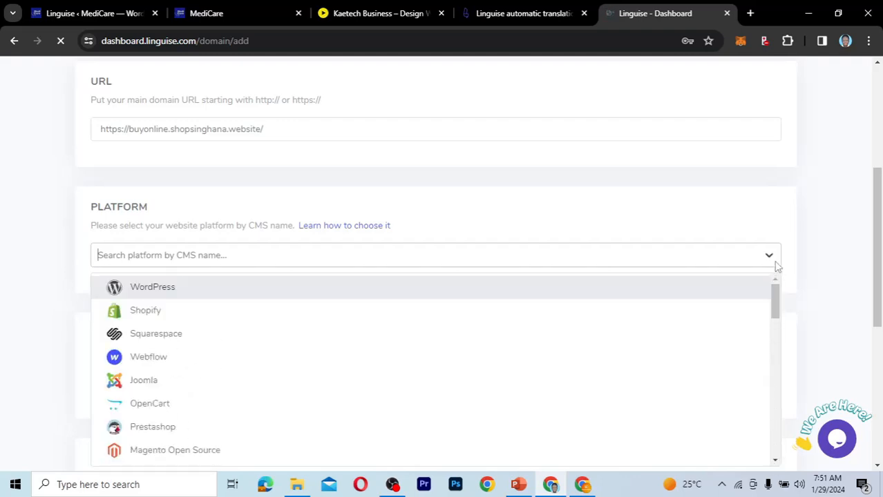
{"action": "left_click", "coordinate": [189, 295]}
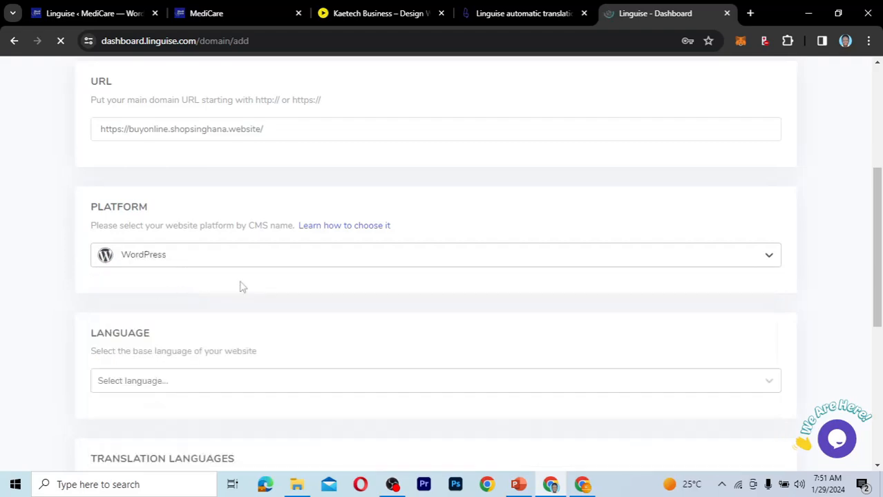
Set English as the base language of the website.
{"action": "scroll", "coordinate": [308, 319], "scroll_direction": "down", "scroll_amount": 2}
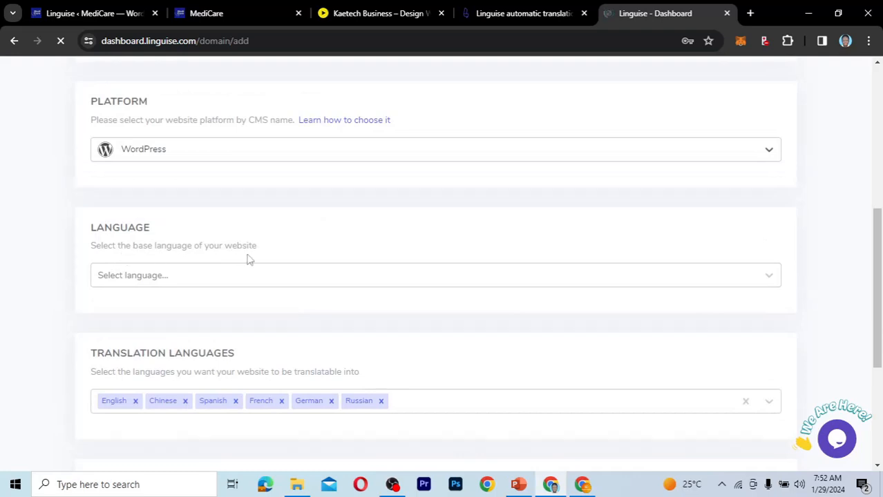
{"action": "left_click", "coordinate": [239, 276]}
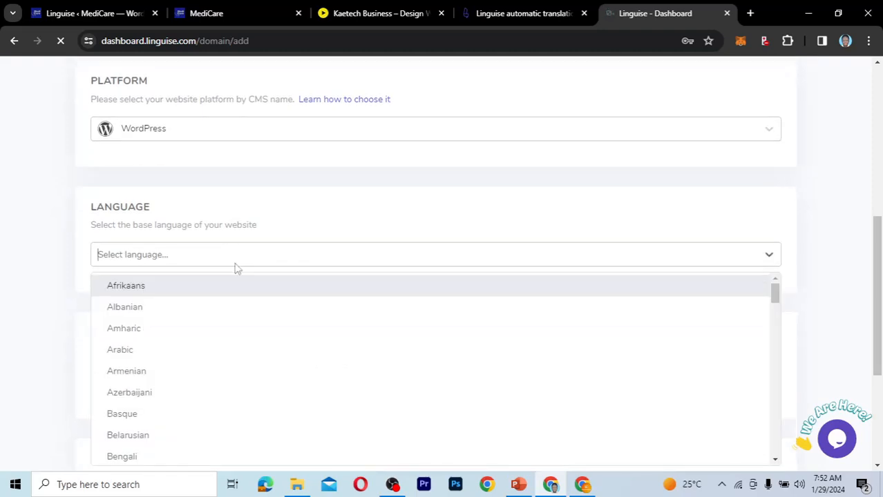
{"action": "type", "text": "En"}
{"action": "left_click", "coordinate": [144, 329]}
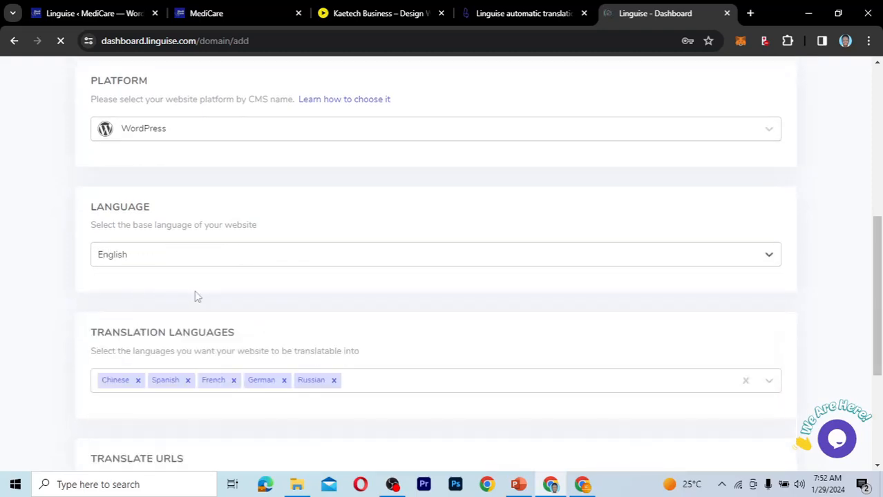
Add Swahili to the translation languages of the new domain.
{"action": "scroll", "coordinate": [385, 334], "scroll_direction": "down", "scroll_amount": 1}
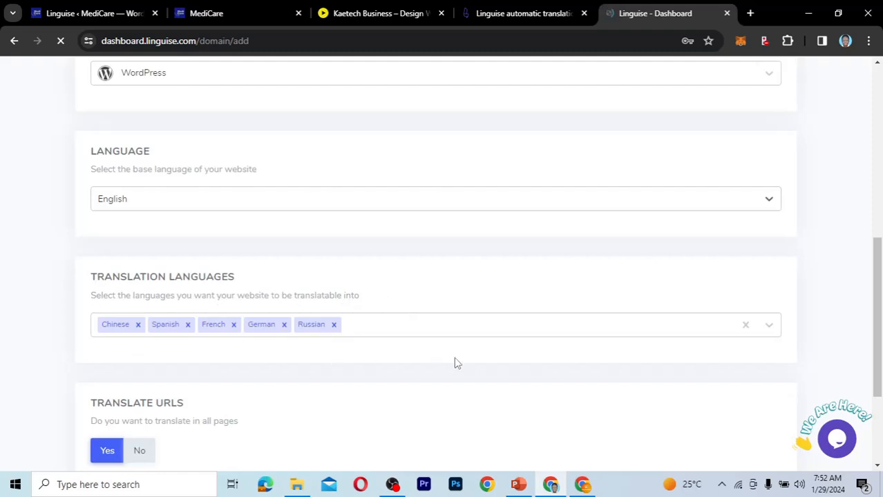
{"action": "scroll", "coordinate": [456, 363], "scroll_direction": "down", "scroll_amount": 2}
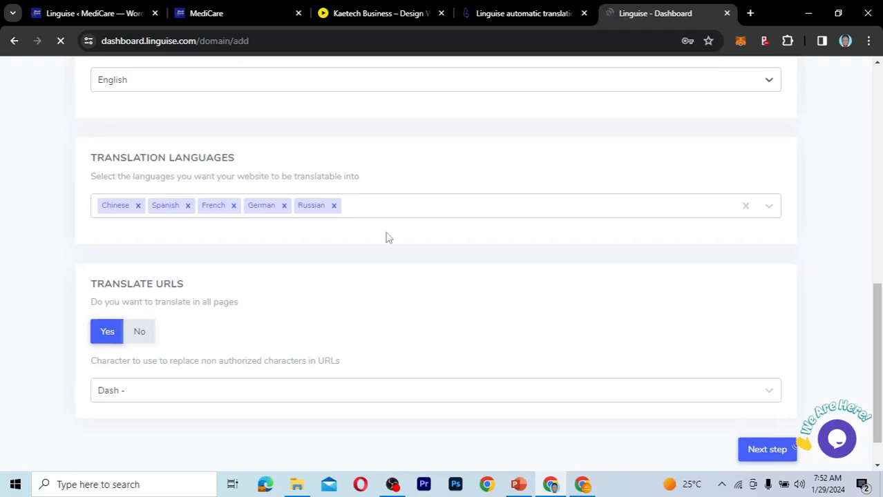
{"action": "left_click", "coordinate": [360, 210]}
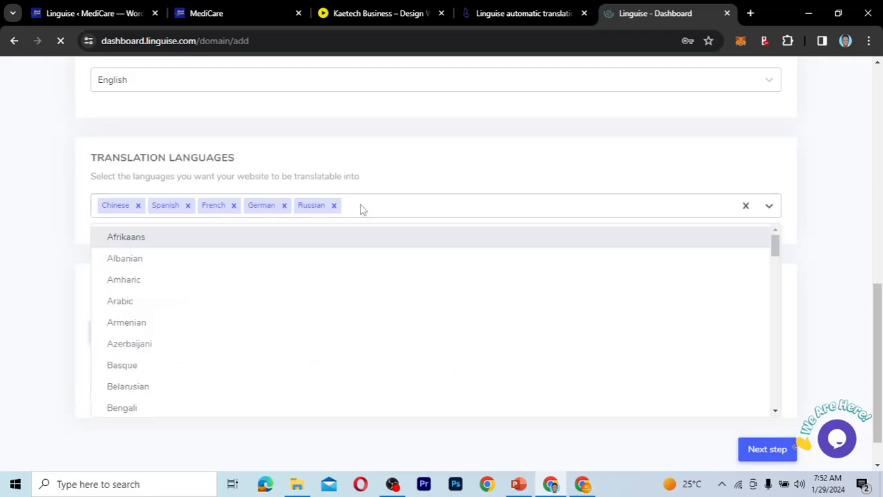
{"action": "type", "text": "fr"}
{"action": "key", "text": "BackSpace"}
{"action": "key", "text": "BackSpace"}
{"action": "type", "text": "sw"}
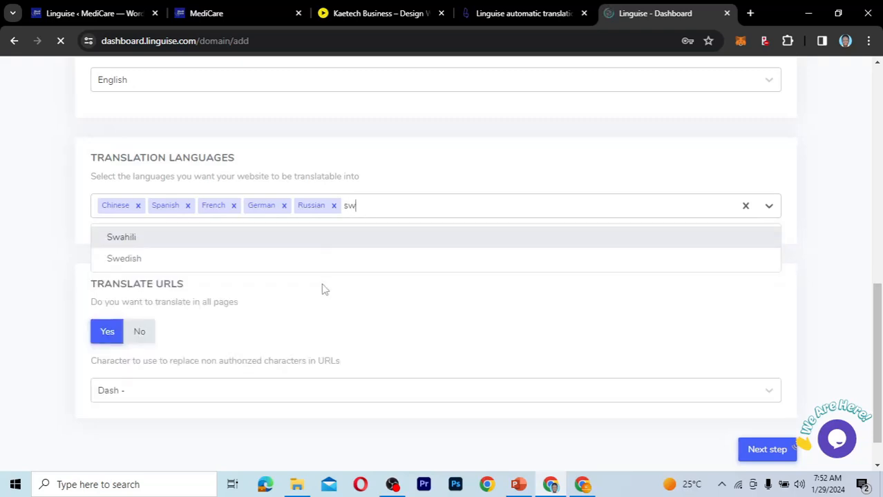
{"action": "left_click", "coordinate": [283, 238]}
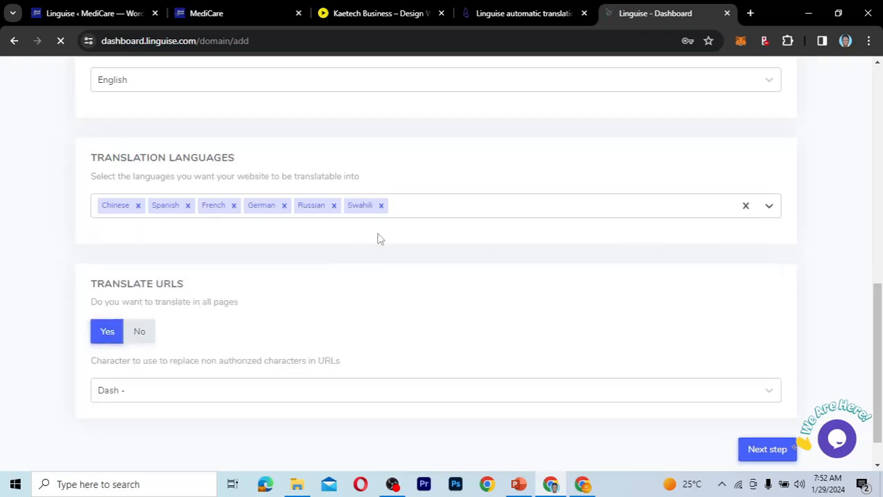
Browse the remaining translation languages, add Italian and remove it again.
{"action": "left_click", "coordinate": [435, 209]}
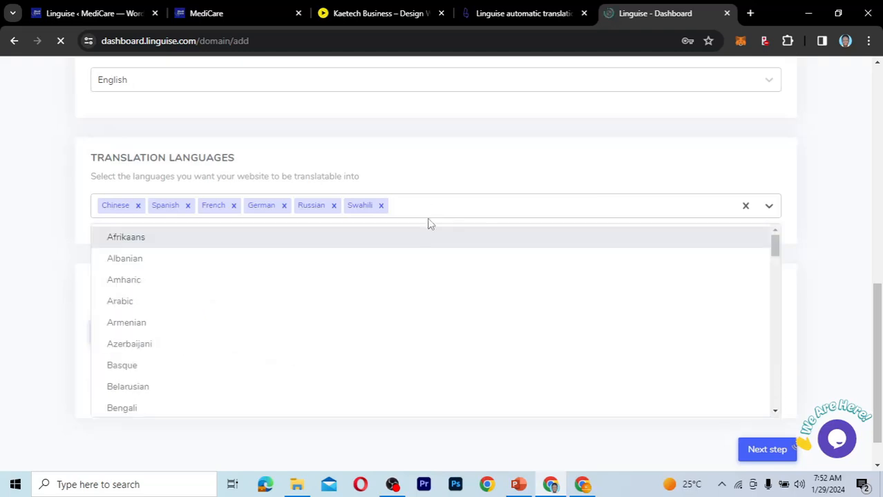
{"action": "scroll", "coordinate": [366, 372], "scroll_direction": "down", "scroll_amount": 3}
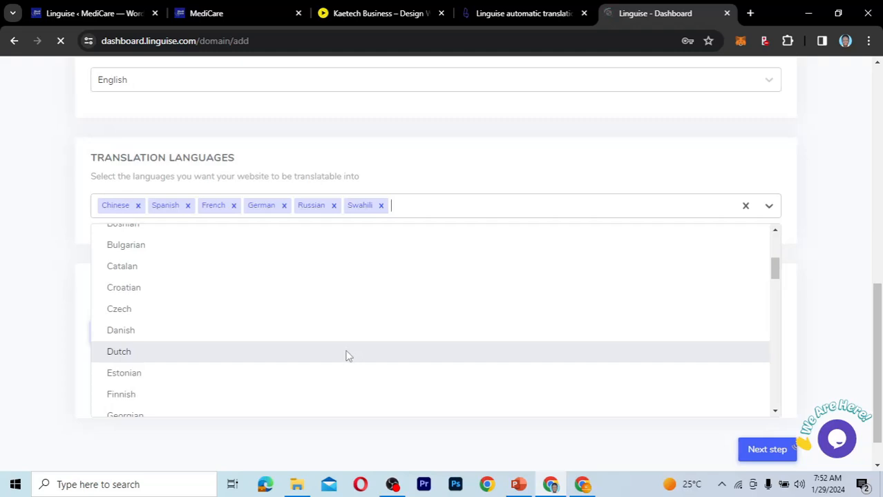
{"action": "scroll", "coordinate": [349, 356], "scroll_direction": "down", "scroll_amount": 2}
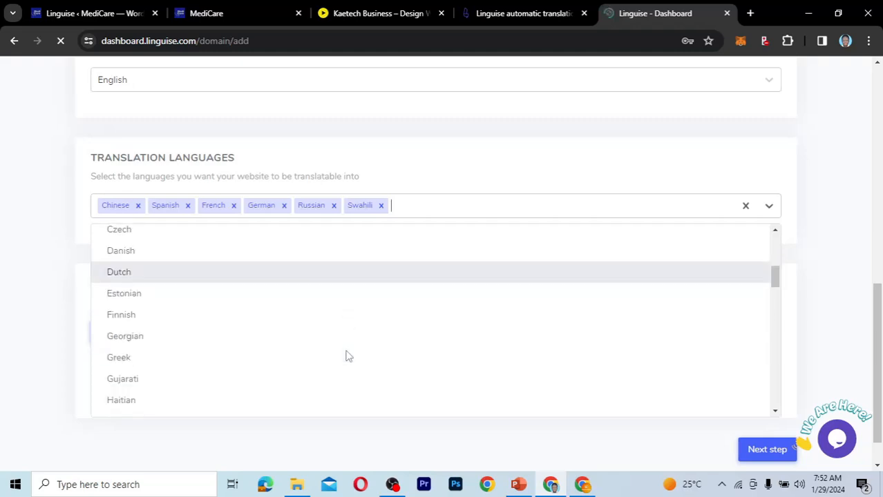
{"action": "scroll", "coordinate": [349, 356], "scroll_direction": "down", "scroll_amount": 4}
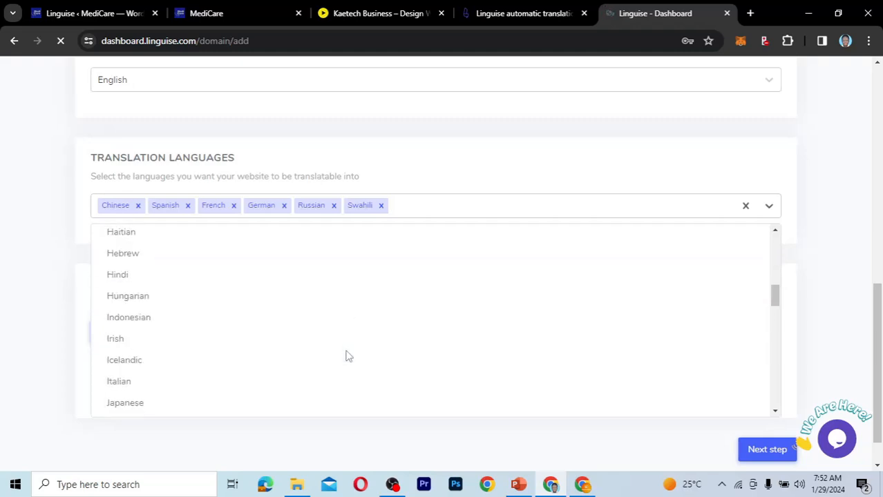
{"action": "left_click", "coordinate": [330, 309]}
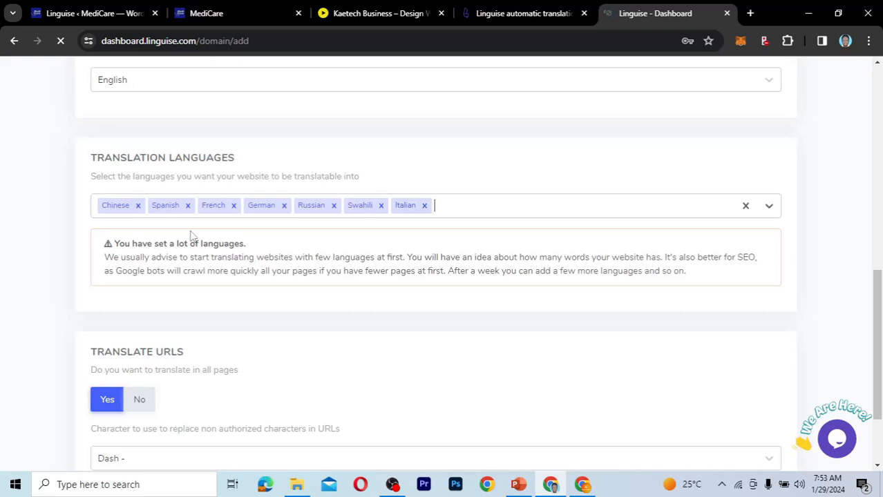
{"action": "left_click", "coordinate": [424, 206]}
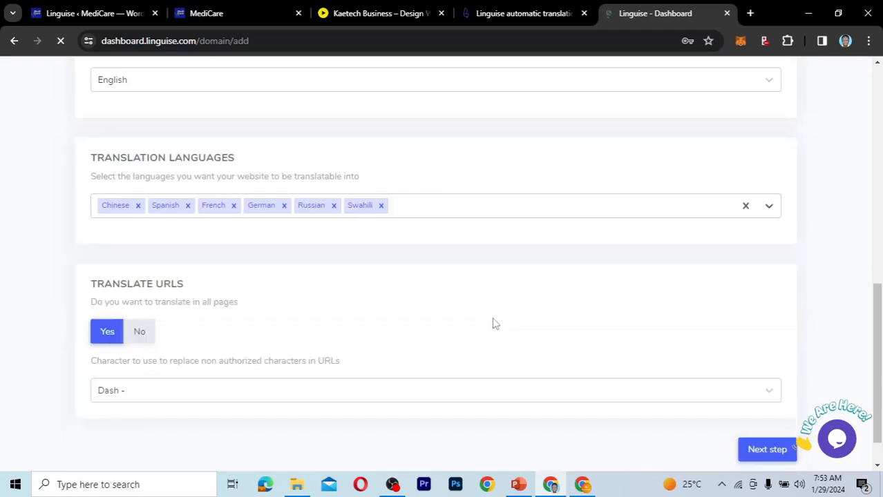
Choose Dash - as the replacement for non-authorized characters in URLs and submit the domain to continue to the wizard's second step.
{"action": "scroll", "coordinate": [494, 324], "scroll_direction": "down", "scroll_amount": 1}
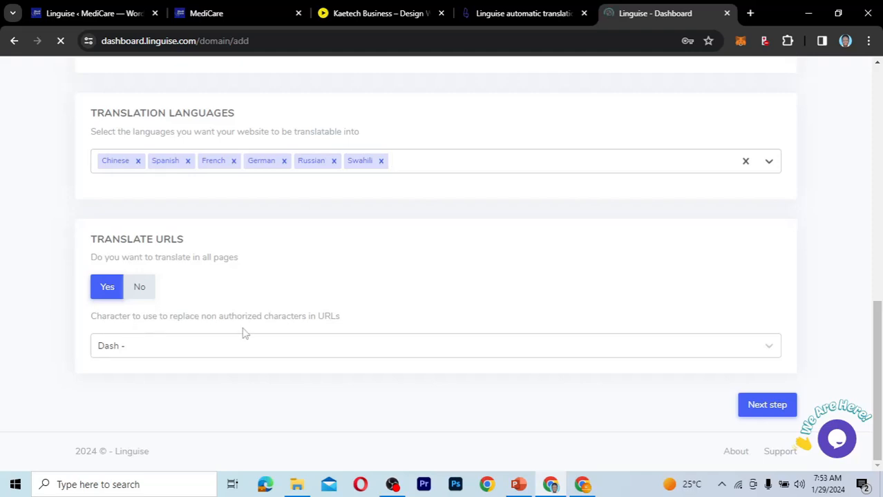
{"action": "left_click", "coordinate": [259, 348]}
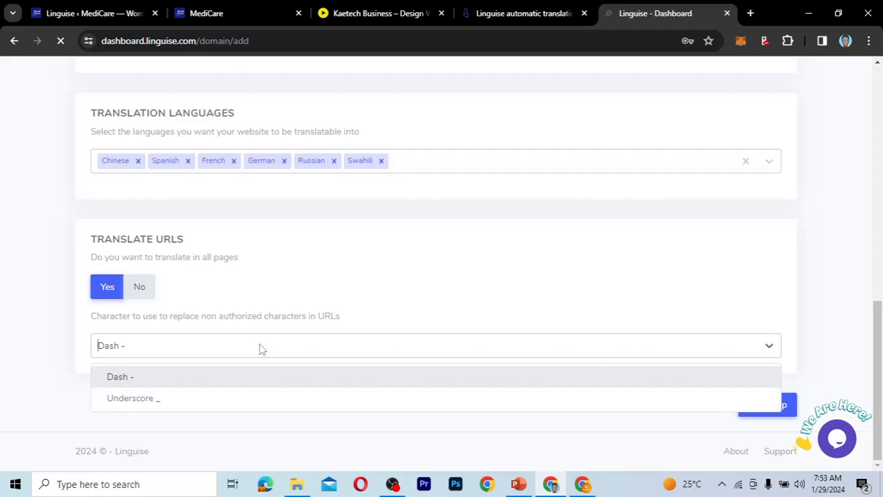
{"action": "left_click", "coordinate": [223, 379]}
{"action": "left_click", "coordinate": [762, 406]}
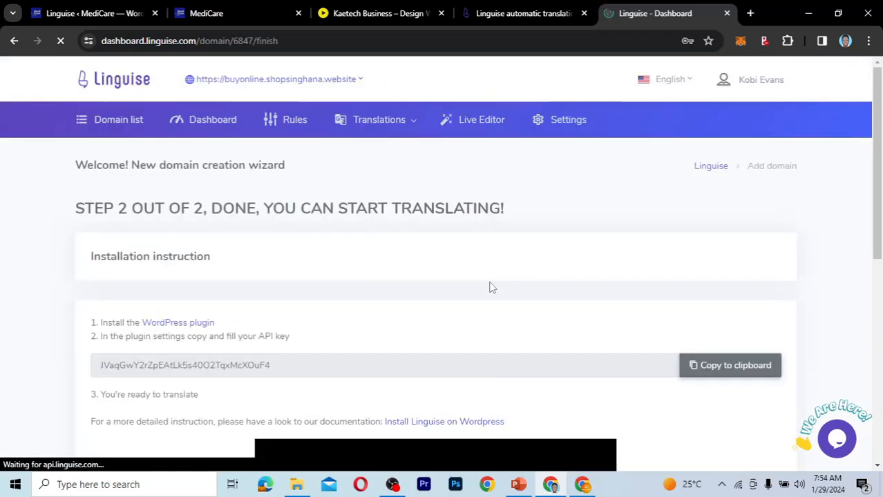
Copy the new domain's API key from the Linguise installation instructions to the clipboard.
{"action": "scroll", "coordinate": [489, 288], "scroll_direction": "down", "scroll_amount": 2}
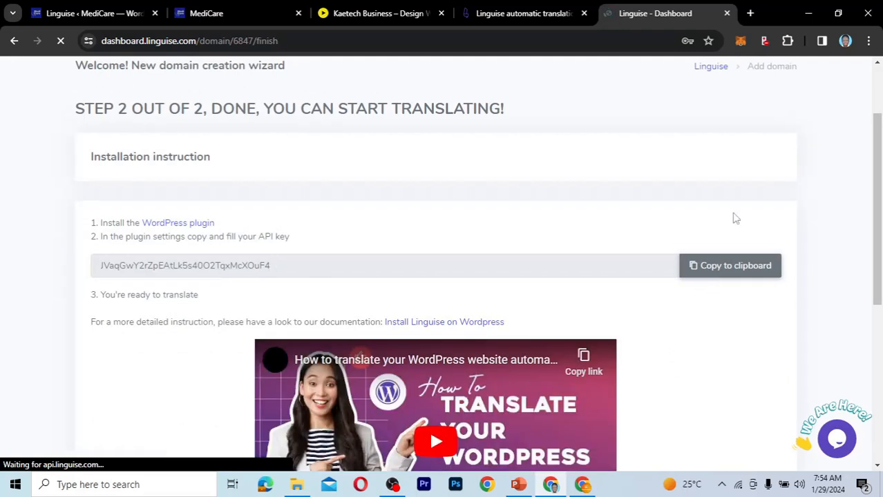
{"action": "left_click", "coordinate": [698, 274]}
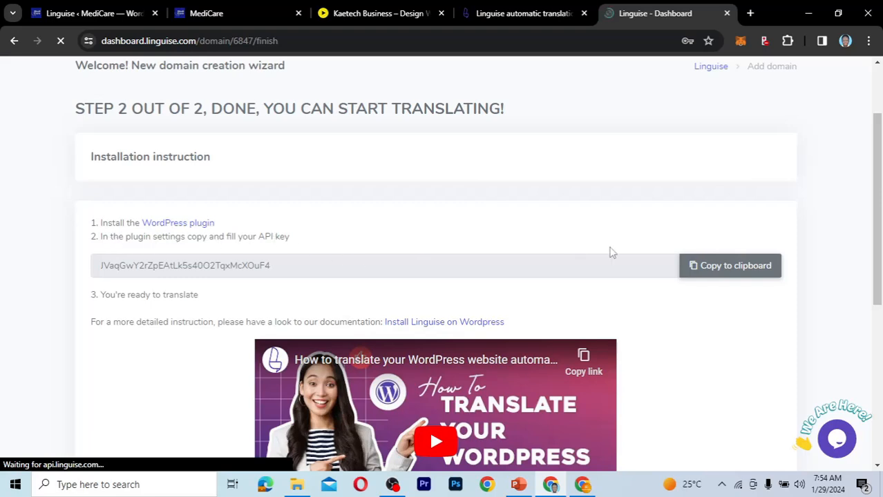
{"action": "left_click", "coordinate": [714, 265]}
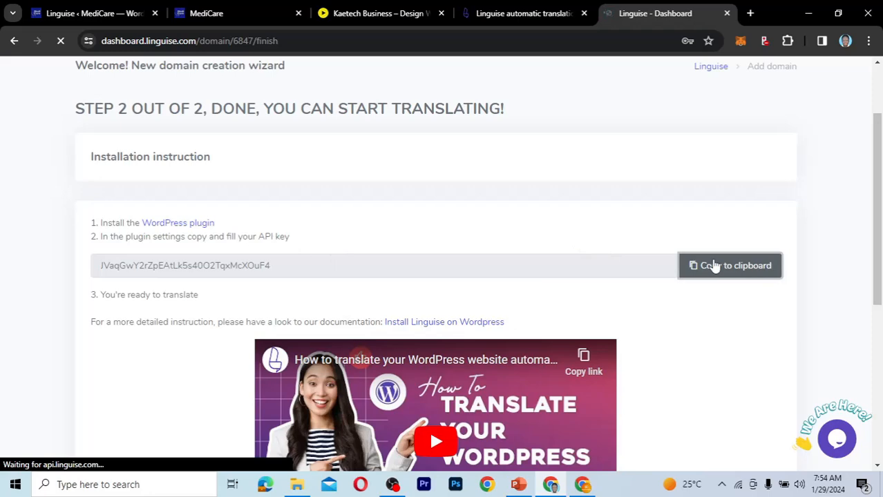
{"action": "scroll", "coordinate": [710, 338], "scroll_direction": "down", "scroll_amount": 2}
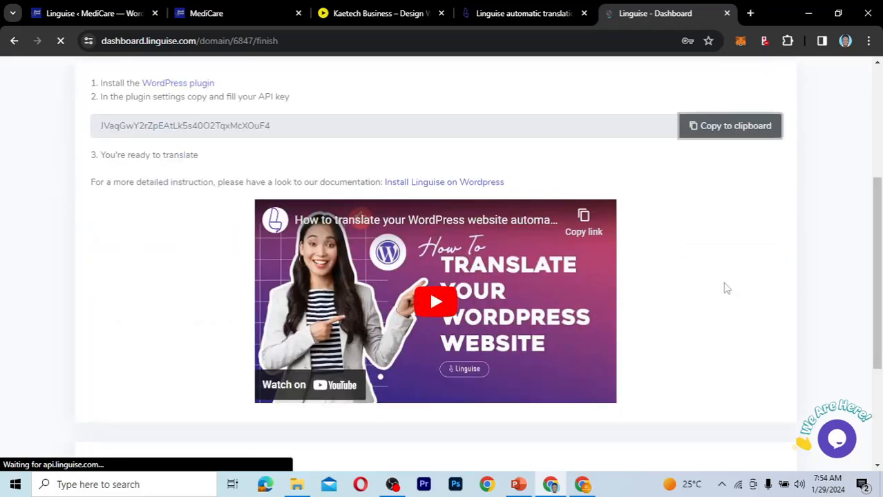
{"action": "scroll", "coordinate": [726, 288], "scroll_direction": "up", "scroll_amount": 2}
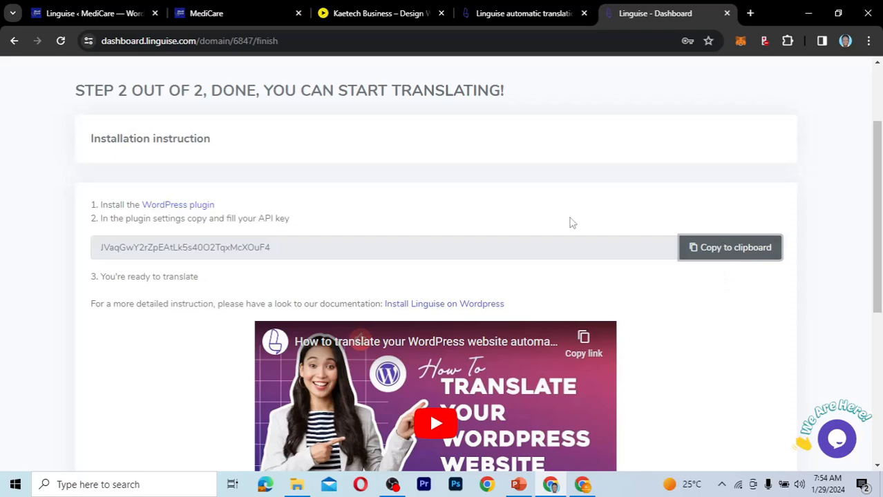
Switch to the MediCare WordPress admin, paste the Linguise API key into the plugin's main settings and apply it.
{"action": "left_click", "coordinate": [102, 19]}
{"action": "left_click", "coordinate": [219, 320]}
{"action": "key", "text": "ctrl+v"}
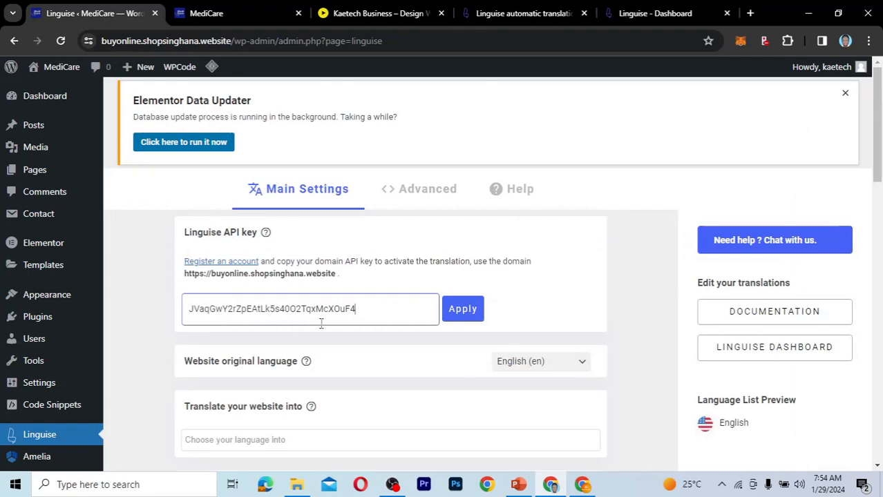
{"action": "left_click", "coordinate": [467, 310]}
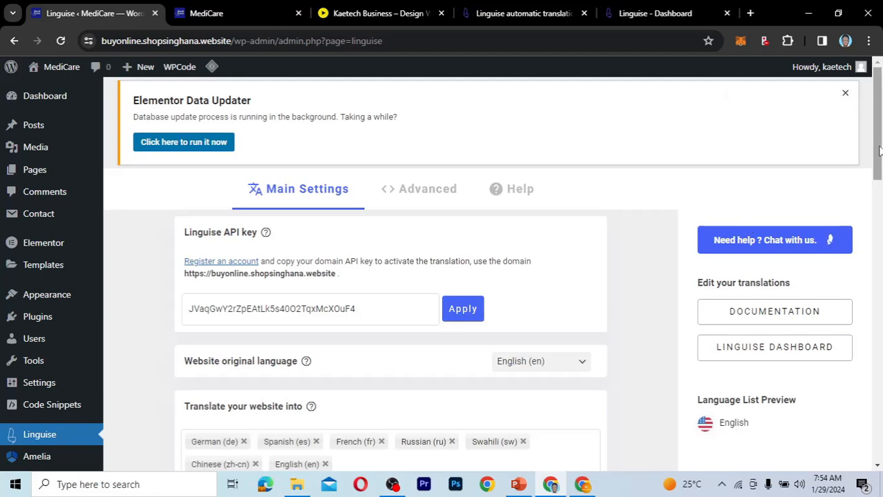
Examine the plugin's website translation languages and the options for adding a language switcher and displaying the language list.
{"action": "left_click_drag", "start_coordinate": [879, 150], "coordinate": [879, 203]}
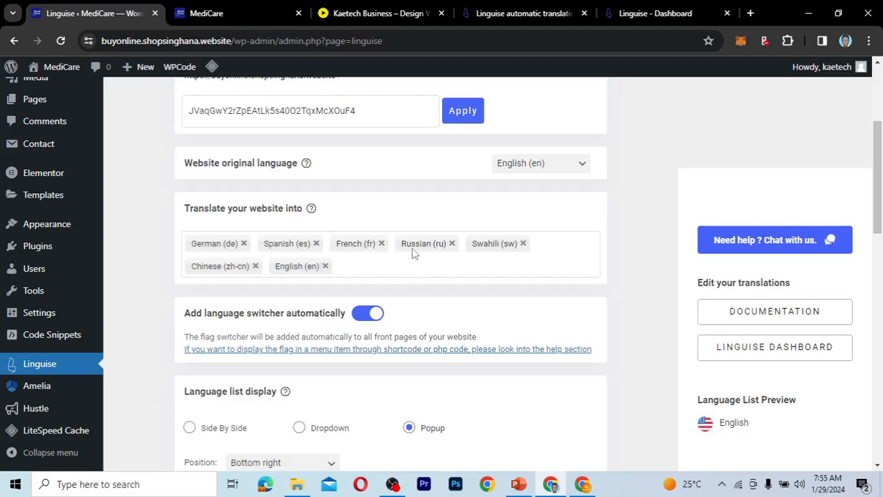
{"action": "left_click", "coordinate": [366, 269]}
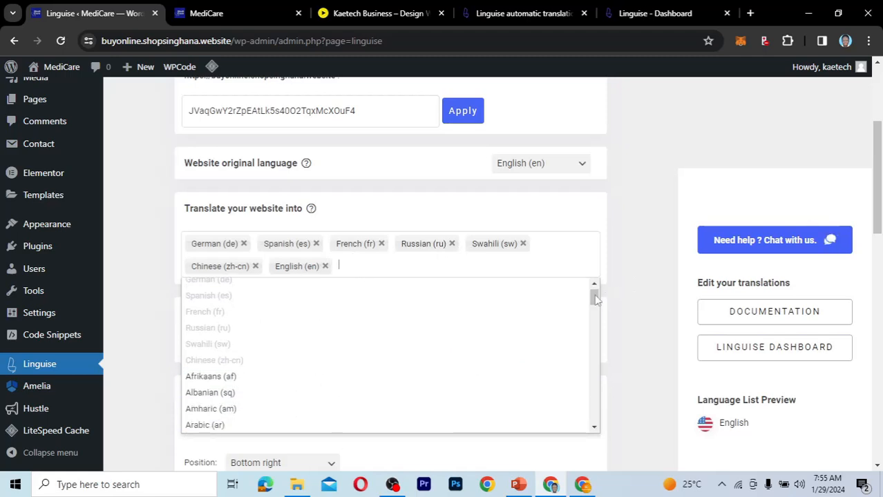
{"action": "left_click_drag", "start_coordinate": [596, 300], "coordinate": [590, 438]}
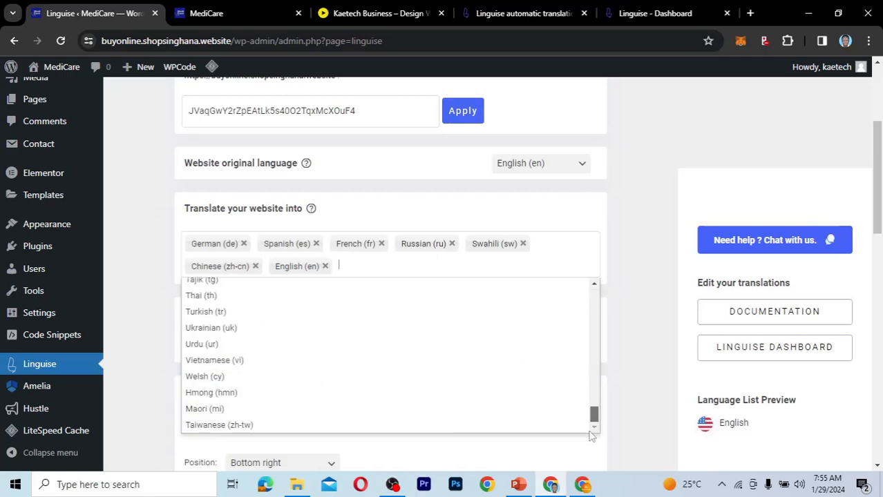
{"action": "left_click", "coordinate": [656, 332]}
{"action": "scroll", "coordinate": [619, 395], "scroll_direction": "down", "scroll_amount": 1}
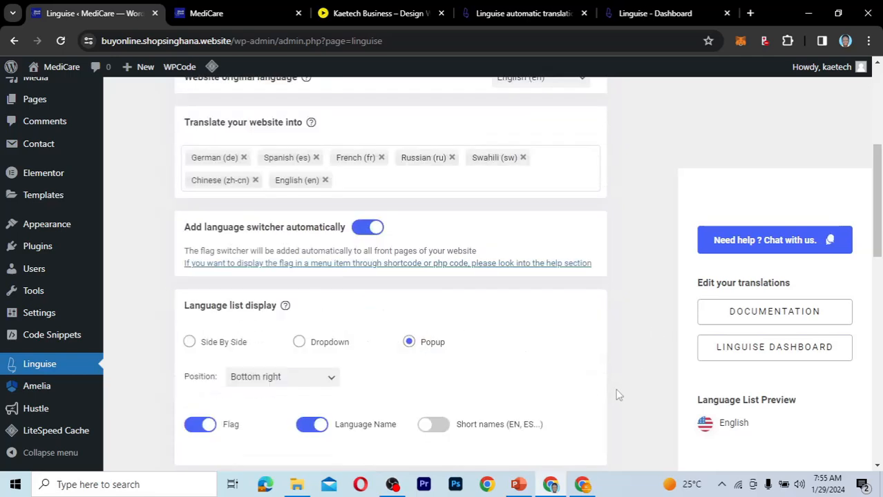
{"action": "scroll", "coordinate": [619, 395], "scroll_direction": "down", "scroll_amount": 1}
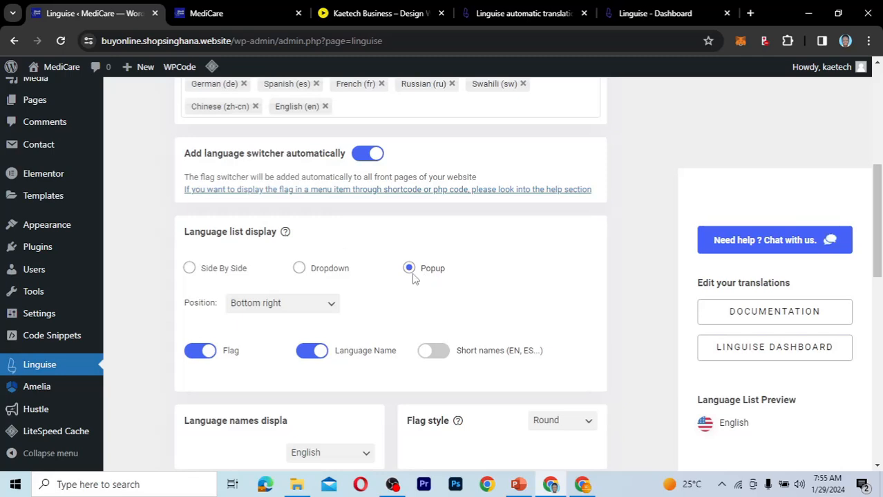
Reload the MediCare front page, open its new language switcher and dismiss the newsletter pop-up.
{"action": "left_click", "coordinate": [233, 13]}
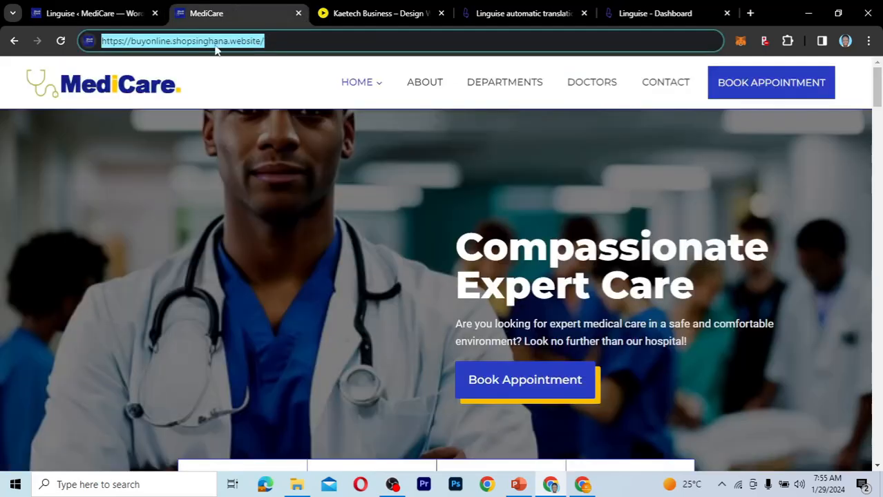
{"action": "left_click", "coordinate": [59, 41]}
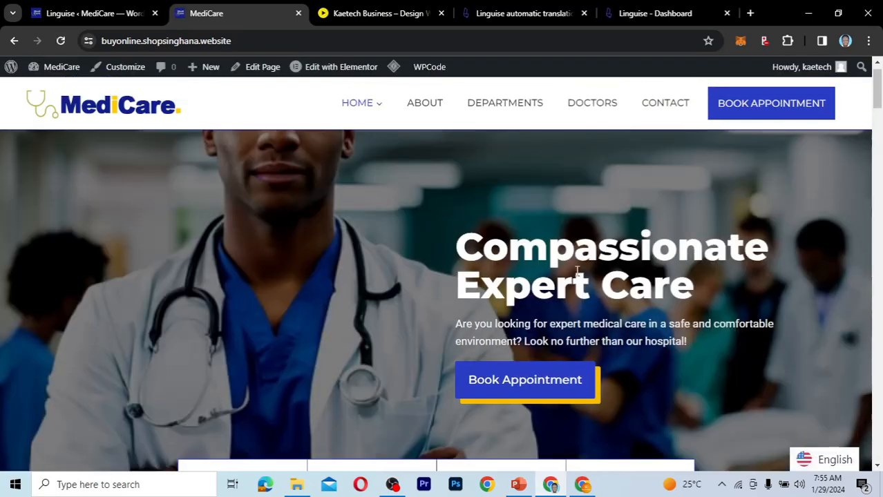
{"action": "left_click", "coordinate": [826, 462]}
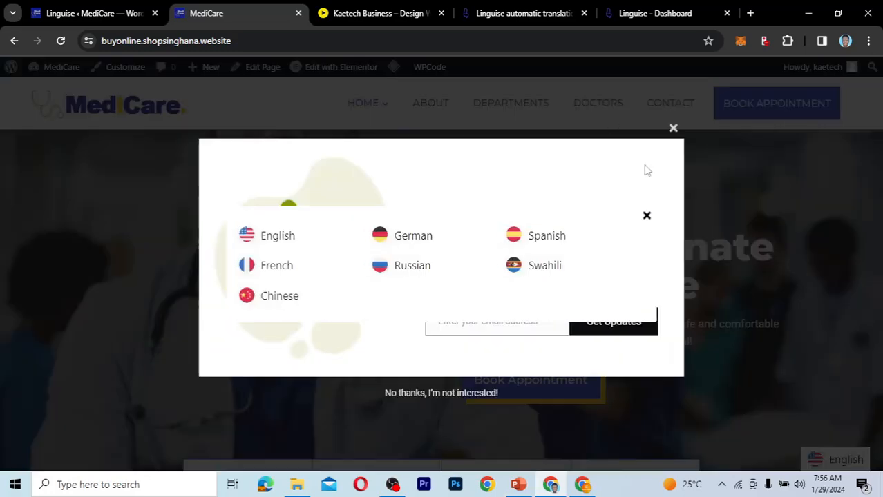
{"action": "left_click", "coordinate": [674, 130]}
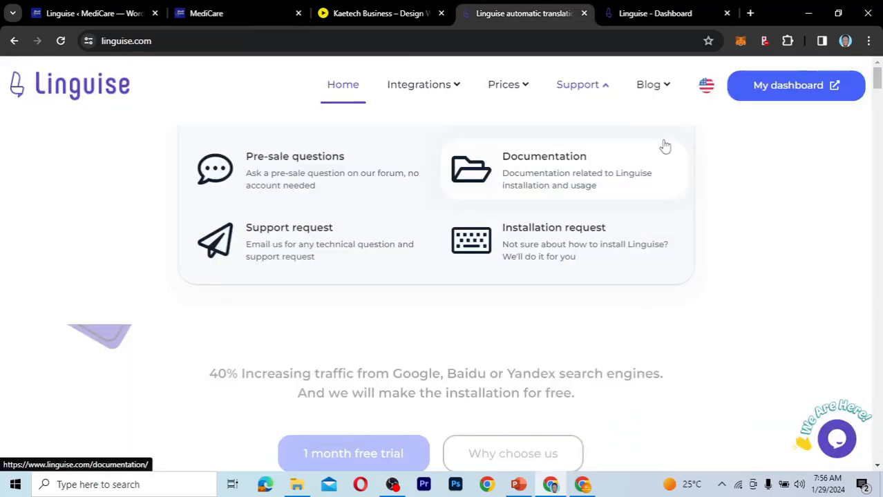
View the language list pop-up on the Linguise website's home page for comparison and close it.
{"action": "left_click", "coordinate": [706, 85]}
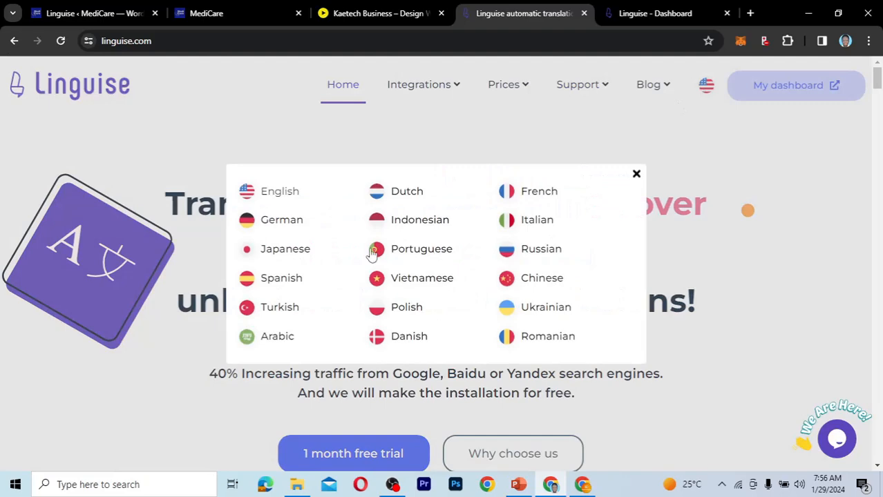
{"action": "left_click", "coordinate": [636, 174]}
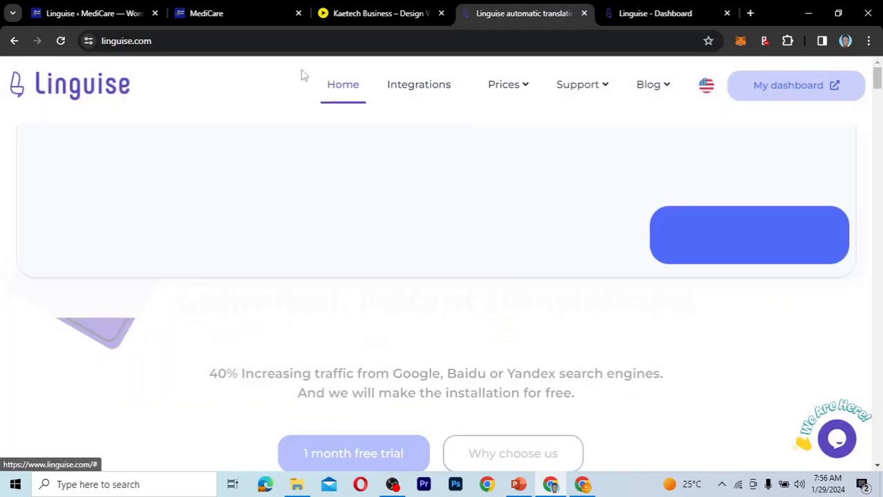
{"action": "left_click", "coordinate": [106, 23]}
Return to the MediCare front page, change its language to German and dismiss the browser's translation offer.
{"action": "left_click", "coordinate": [207, 14]}
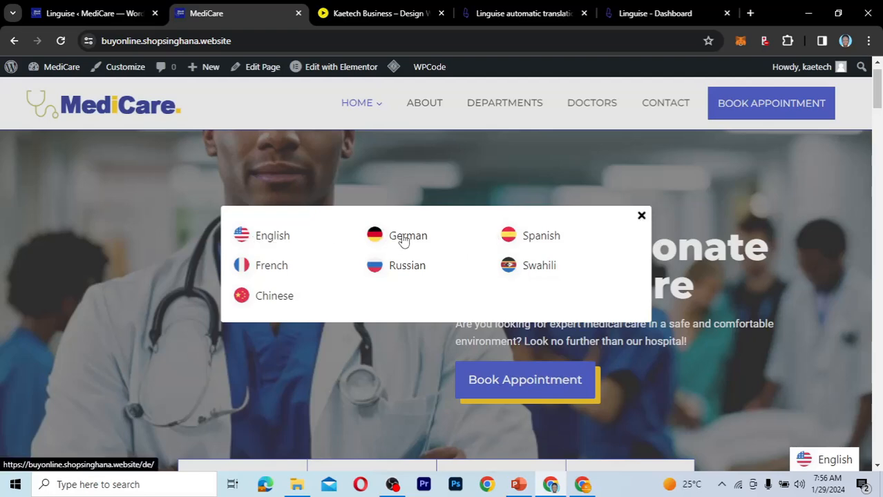
{"action": "left_click", "coordinate": [404, 239]}
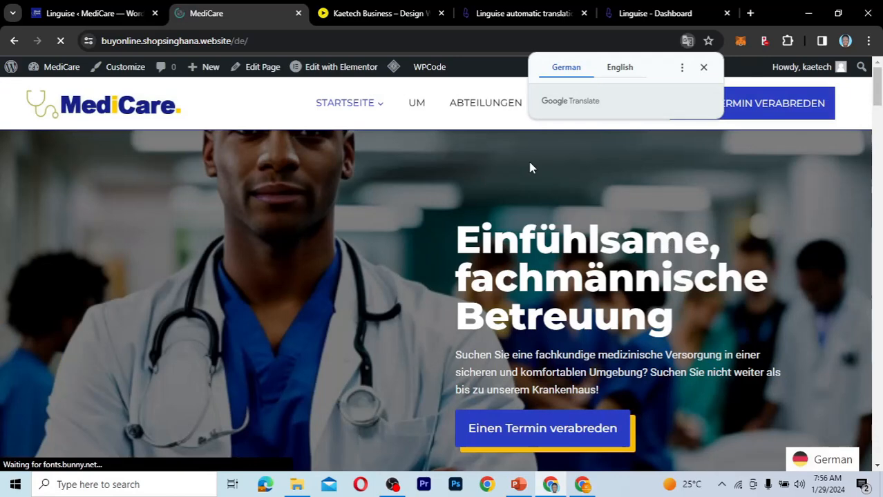
{"action": "left_click", "coordinate": [703, 67]}
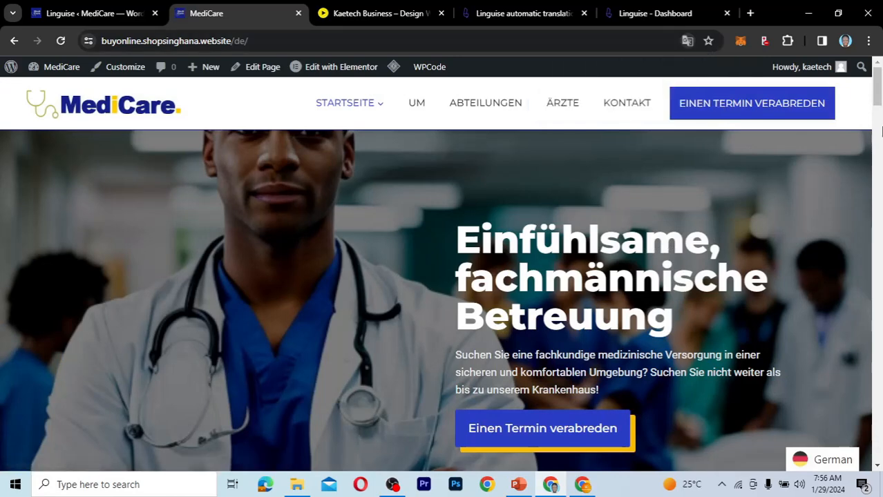
Review the German version of the home page down to the footer, closing the newsletter pop-up on the way.
{"action": "left_click_drag", "start_coordinate": [879, 88], "coordinate": [874, 241]}
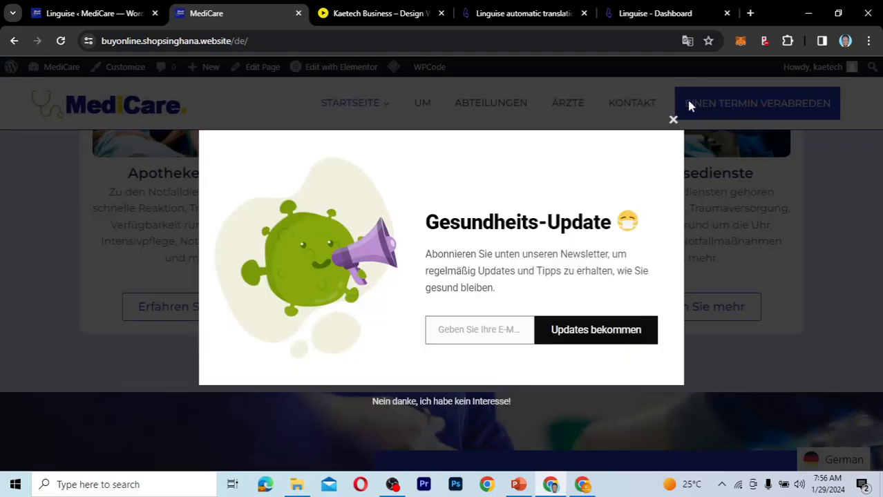
{"action": "left_click", "coordinate": [673, 120]}
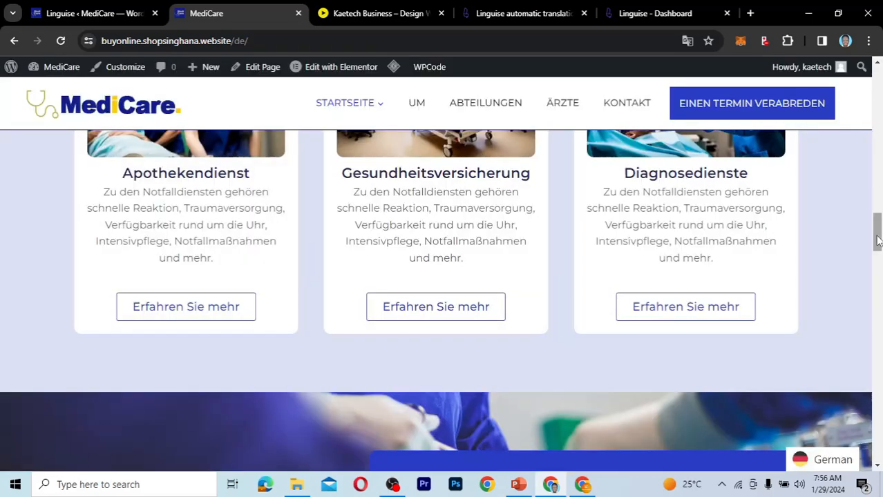
{"action": "left_click", "coordinate": [877, 266]}
{"action": "left_click_drag", "start_coordinate": [878, 277], "coordinate": [877, 446]}
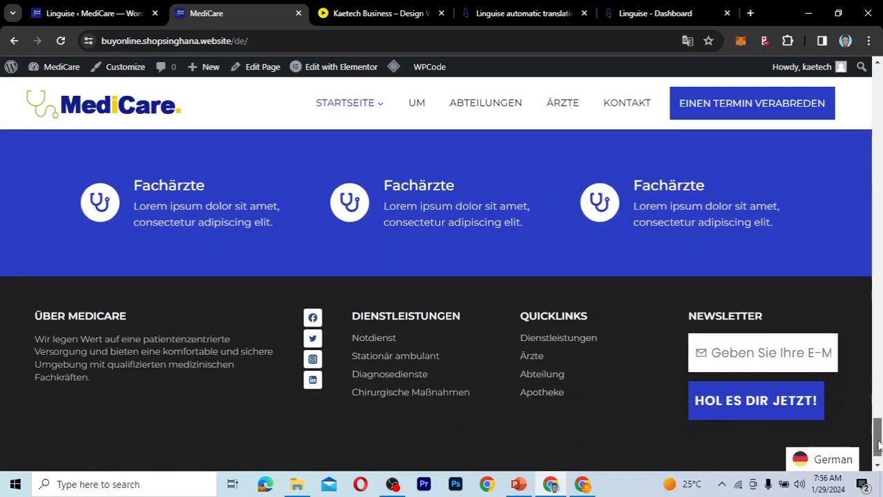
{"action": "left_click_drag", "start_coordinate": [879, 446], "coordinate": [859, 89]}
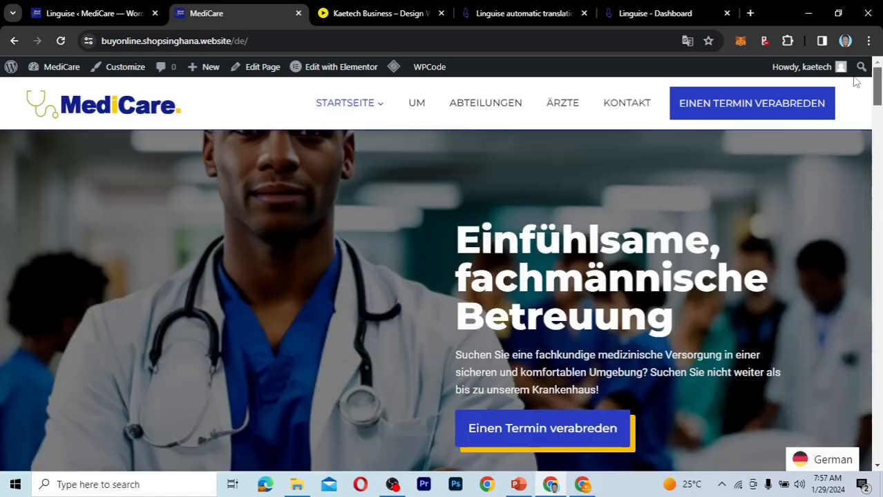
Open the German About page (Um) and review its translated sections, closing the newsletter pop-up.
{"action": "left_click", "coordinate": [415, 104]}
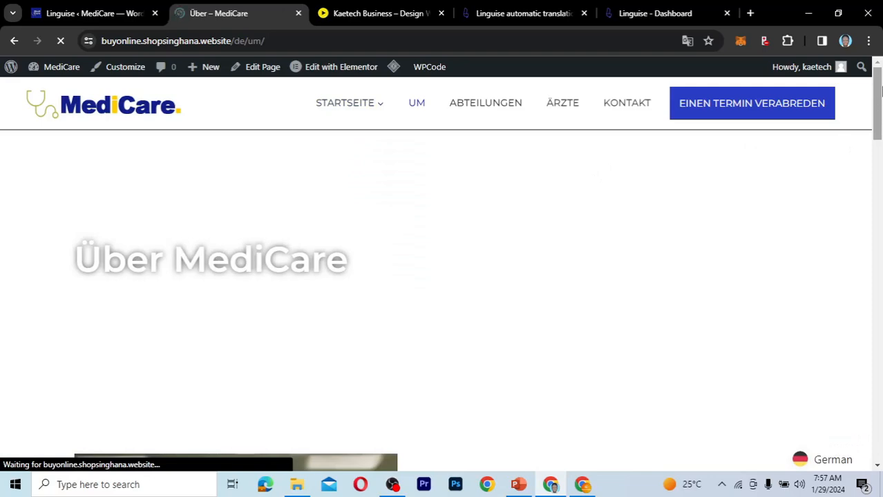
{"action": "left_click_drag", "start_coordinate": [878, 90], "coordinate": [880, 318]}
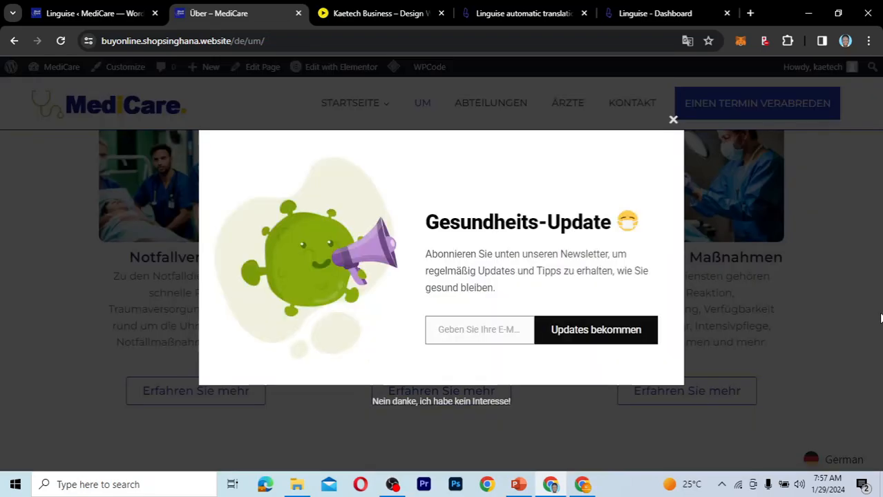
{"action": "left_click", "coordinate": [673, 120]}
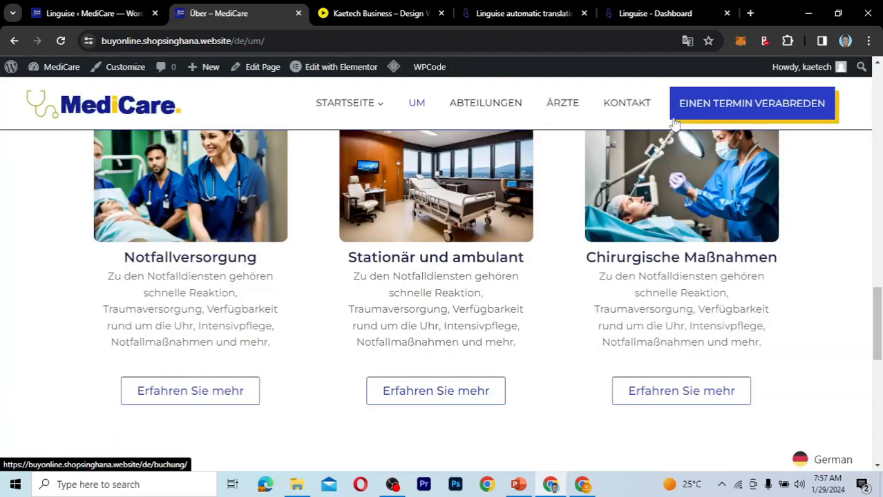
{"action": "left_click_drag", "start_coordinate": [876, 299], "coordinate": [875, 253]}
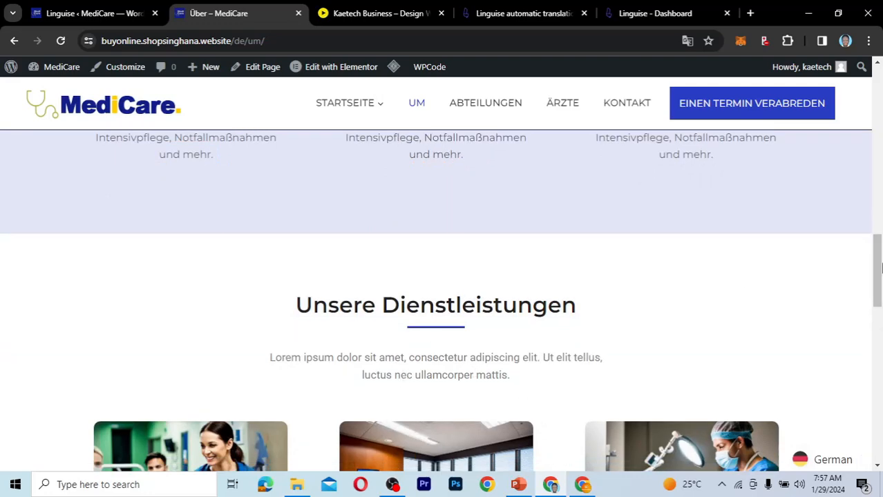
{"action": "left_click_drag", "start_coordinate": [879, 274], "coordinate": [879, 96]}
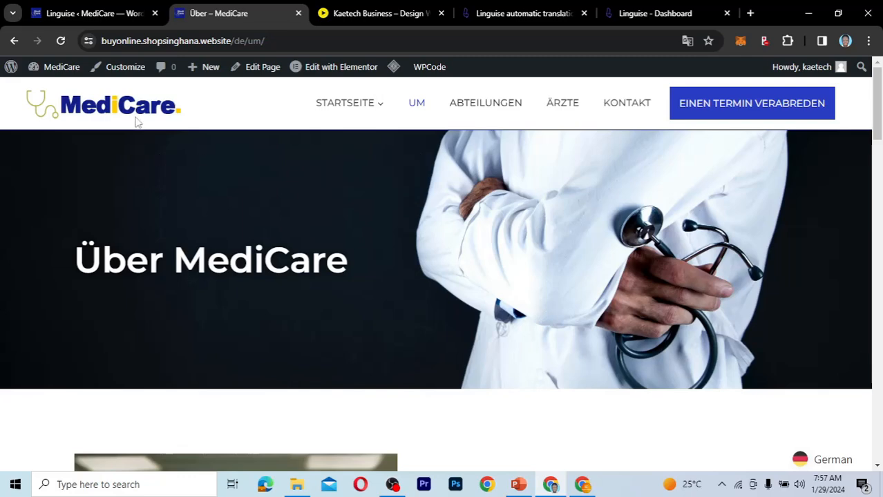
Go back to the Linguise plugin settings and set the language list display to Dropdown, comparing it with the live page.
{"action": "left_click", "coordinate": [95, 11]}
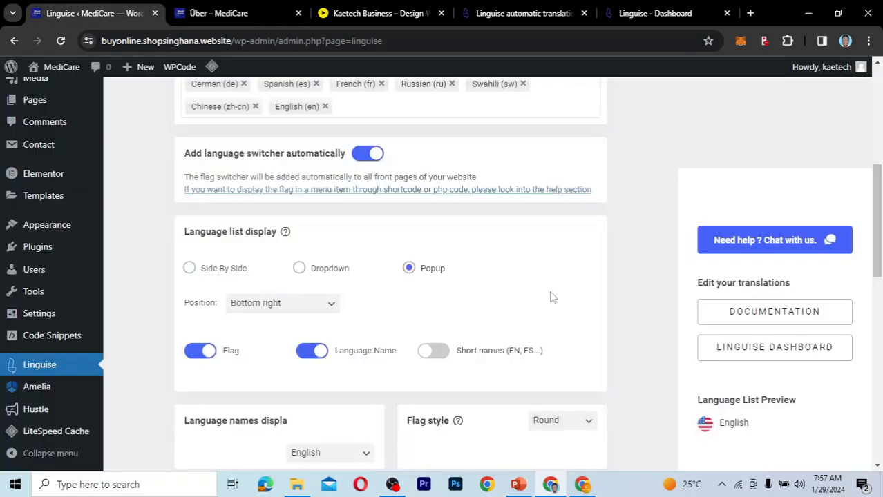
{"action": "left_click", "coordinate": [299, 269]}
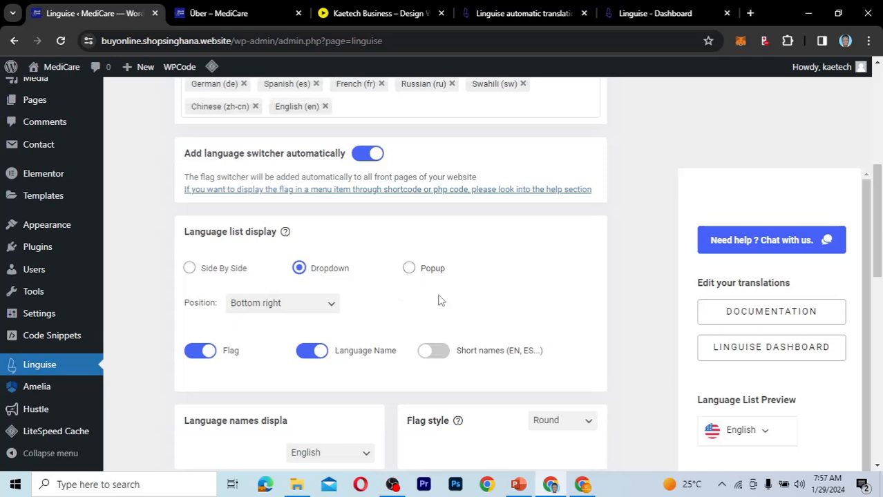
{"action": "scroll", "coordinate": [266, 228], "scroll_direction": "down", "scroll_amount": 2}
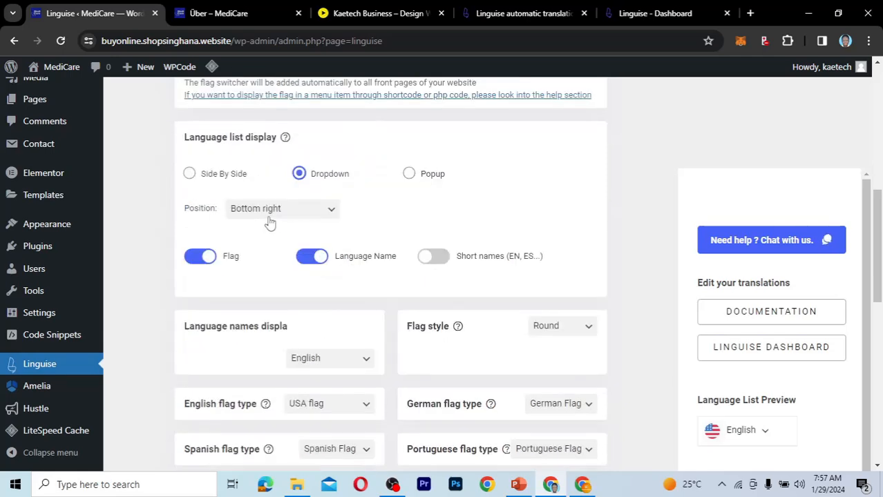
{"action": "left_click", "coordinate": [235, 13]}
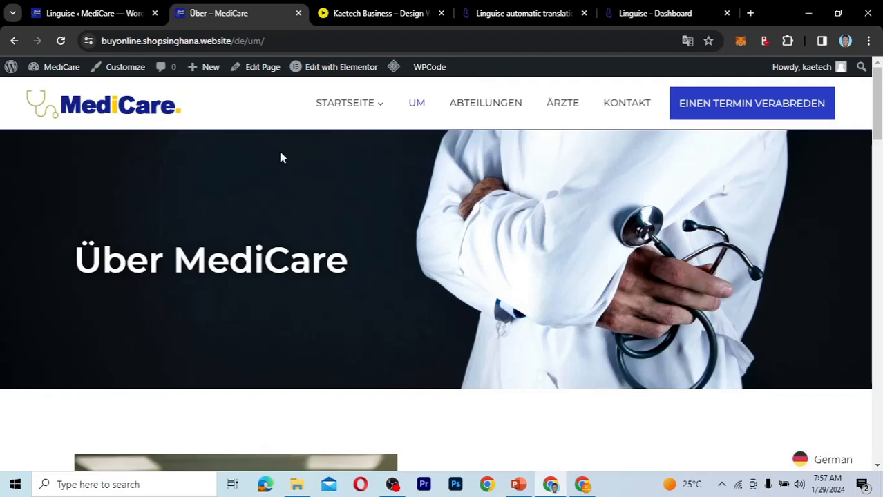
{"action": "left_click", "coordinate": [115, 19]}
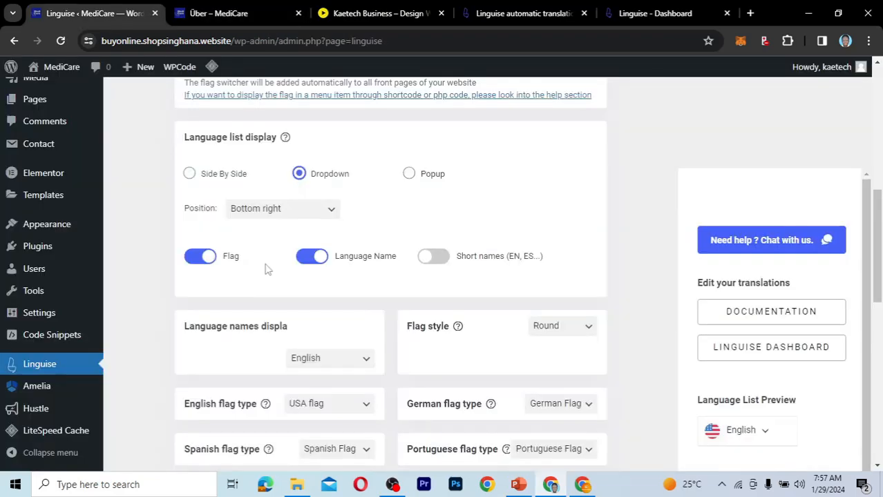
Set the language switcher position to In place and enable Short names (EN, ES...) instead of full language names.
{"action": "left_click", "coordinate": [291, 216]}
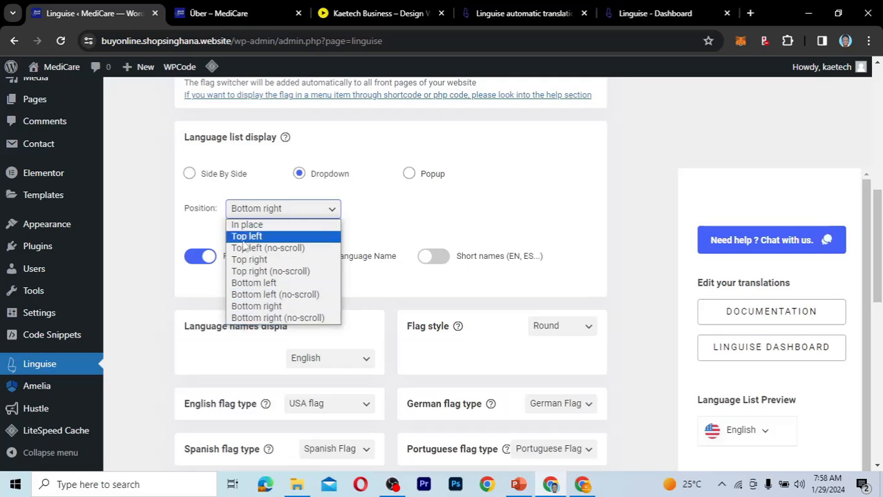
{"action": "left_click", "coordinate": [262, 226]}
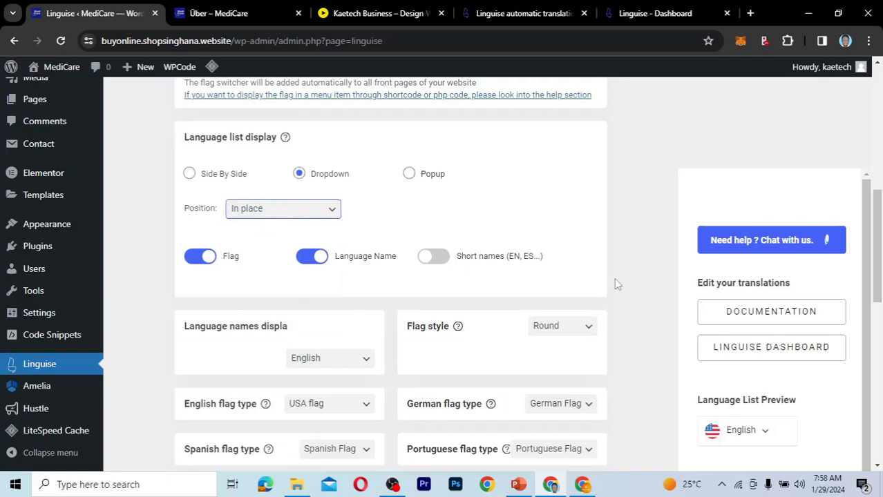
{"action": "scroll", "coordinate": [615, 278], "scroll_direction": "down", "scroll_amount": 2}
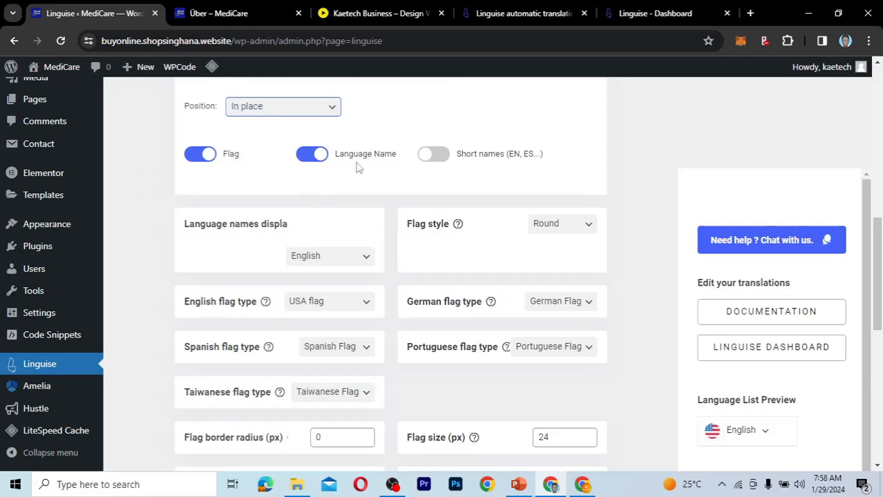
{"action": "left_click", "coordinate": [433, 158]}
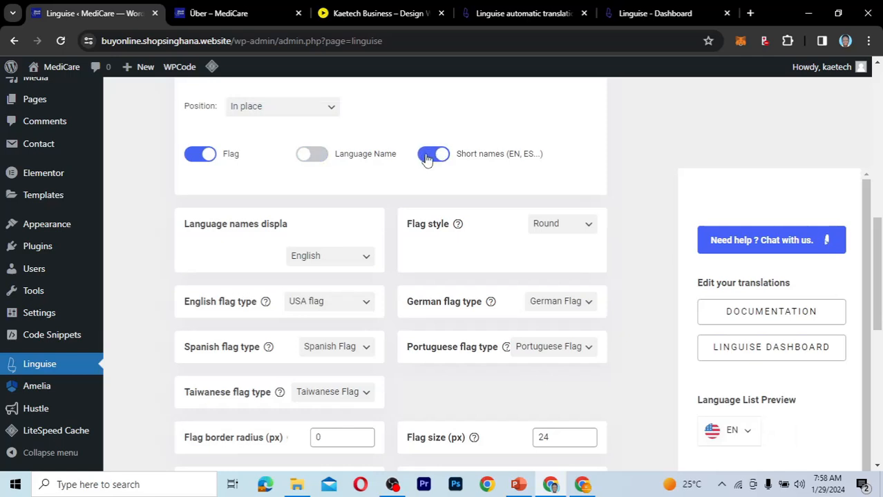
Check the language pop-up on the German About page, close it and return to the plugin settings.
{"action": "left_click", "coordinate": [236, 12]}
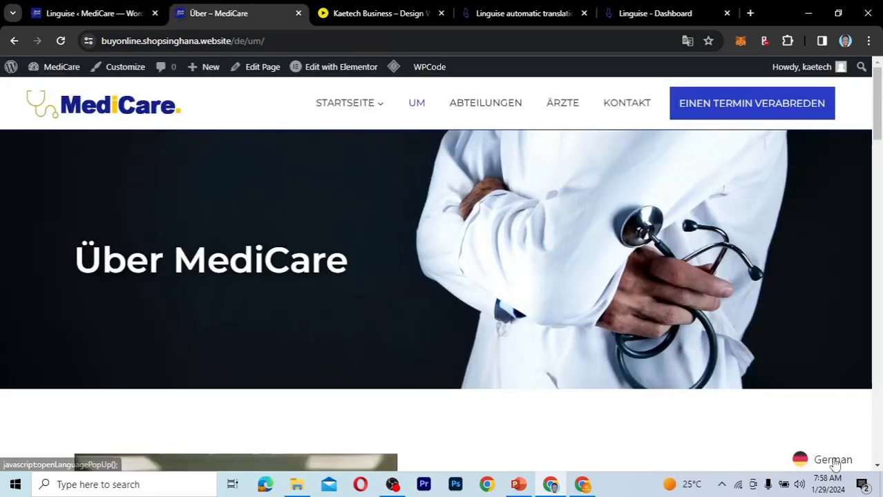
{"action": "left_click", "coordinate": [833, 461]}
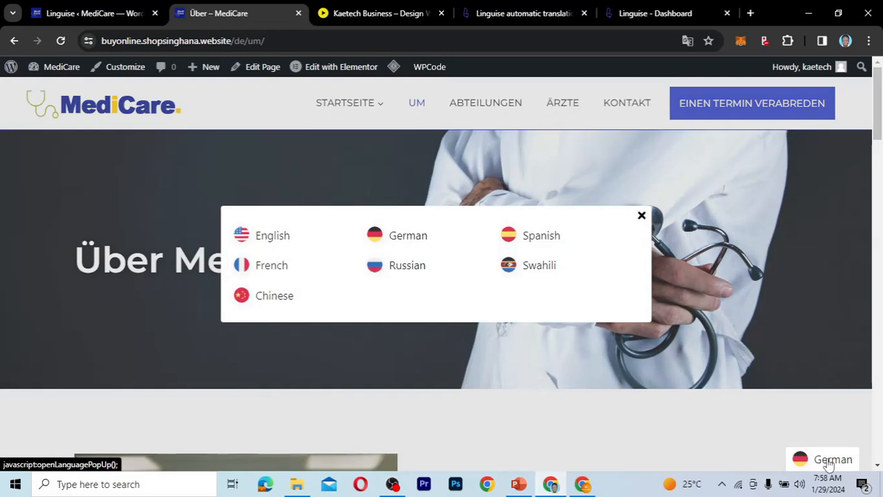
{"action": "left_click", "coordinate": [642, 217]}
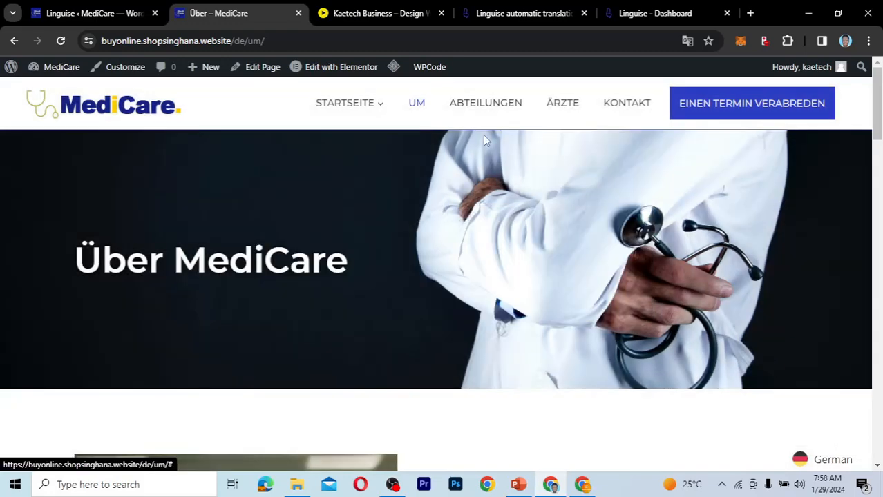
{"action": "left_click", "coordinate": [118, 15]}
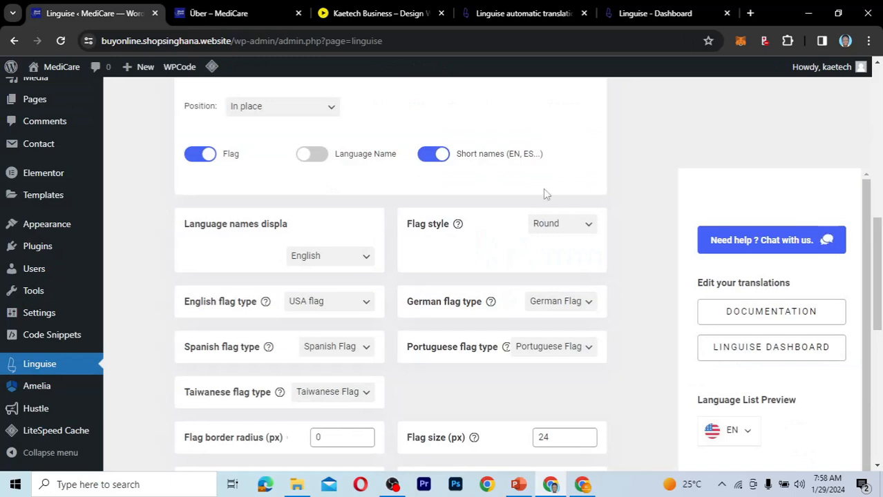
Turn the Short names option off and on again to compare the language list preview.
{"action": "scroll", "coordinate": [544, 192], "scroll_direction": "up", "scroll_amount": 2}
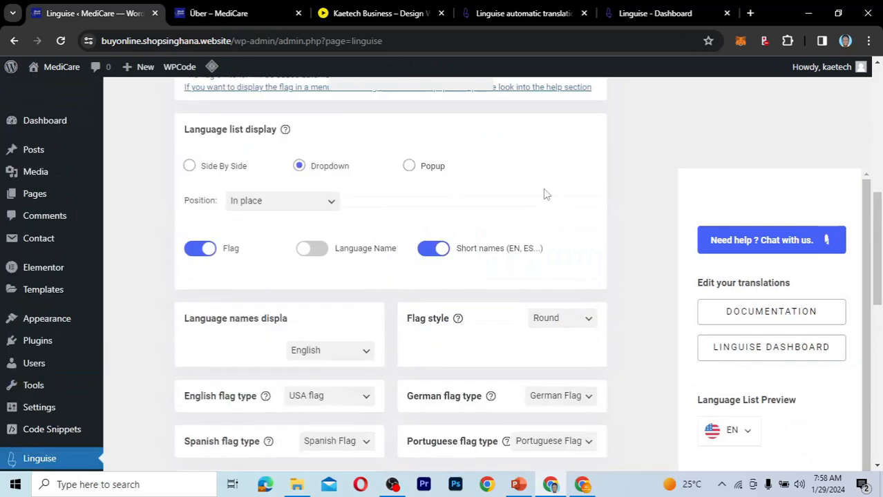
{"action": "left_click", "coordinate": [430, 249]}
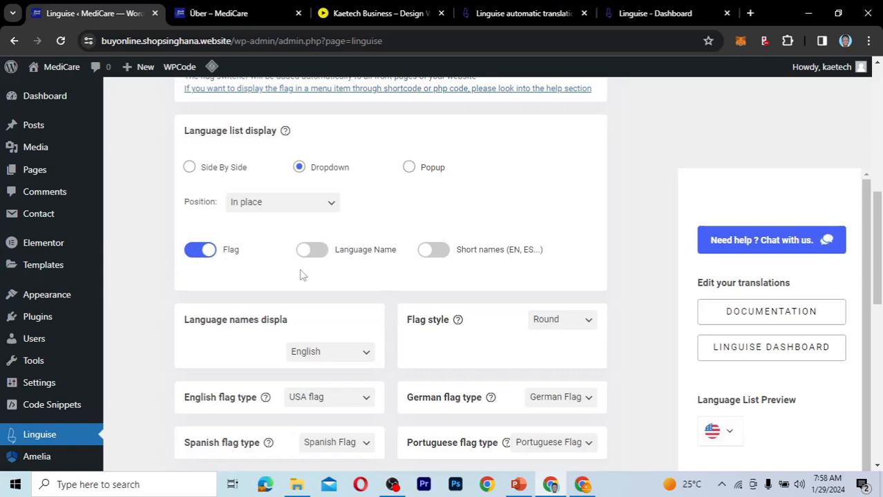
{"action": "left_click", "coordinate": [433, 254]}
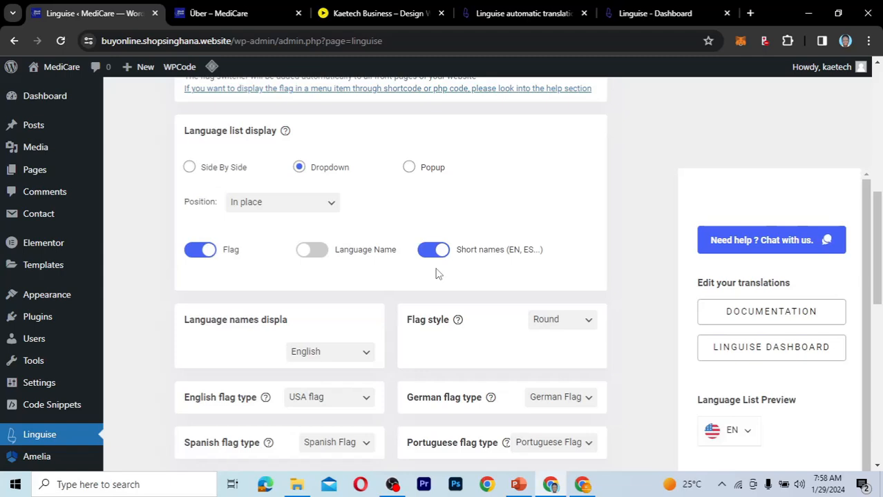
{"action": "scroll", "coordinate": [436, 274], "scroll_direction": "down", "scroll_amount": 2}
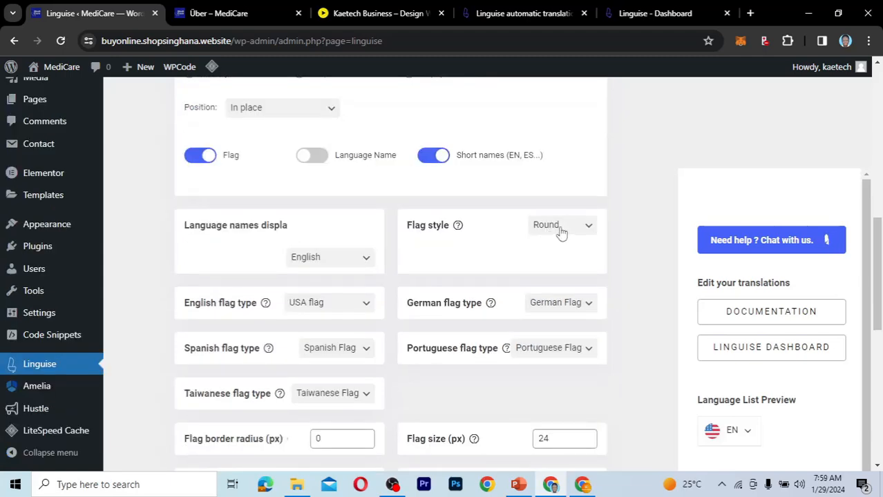
Look over the choices for flag style and language names display, keeping Round and English.
{"action": "left_click", "coordinate": [562, 233]}
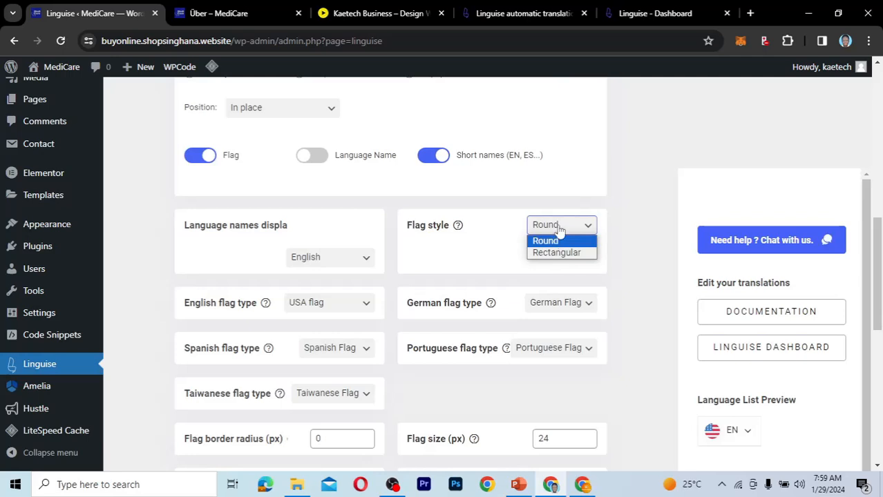
{"action": "left_click", "coordinate": [559, 229]}
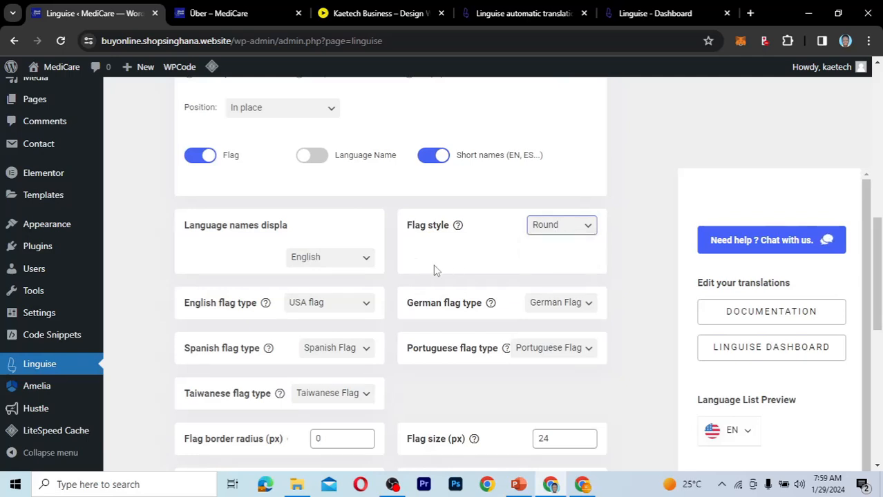
{"action": "scroll", "coordinate": [434, 270], "scroll_direction": "down", "scroll_amount": 1}
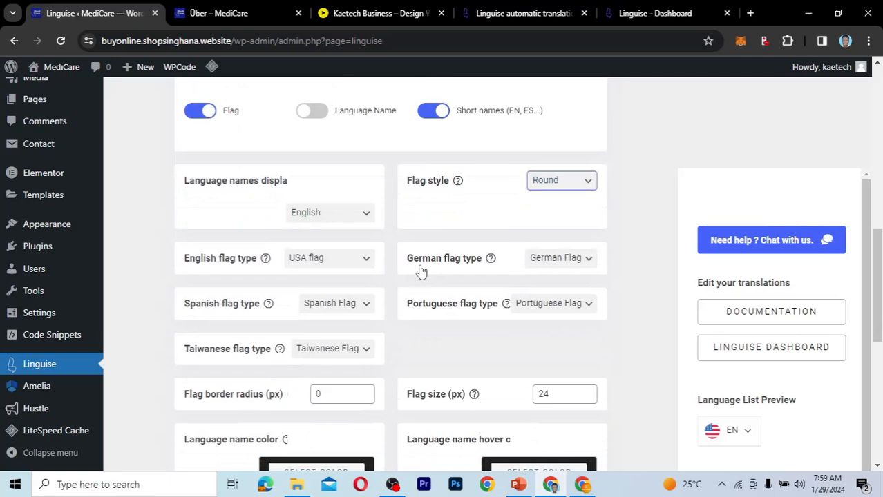
{"action": "mouse_move", "coordinate": [263, 200]}
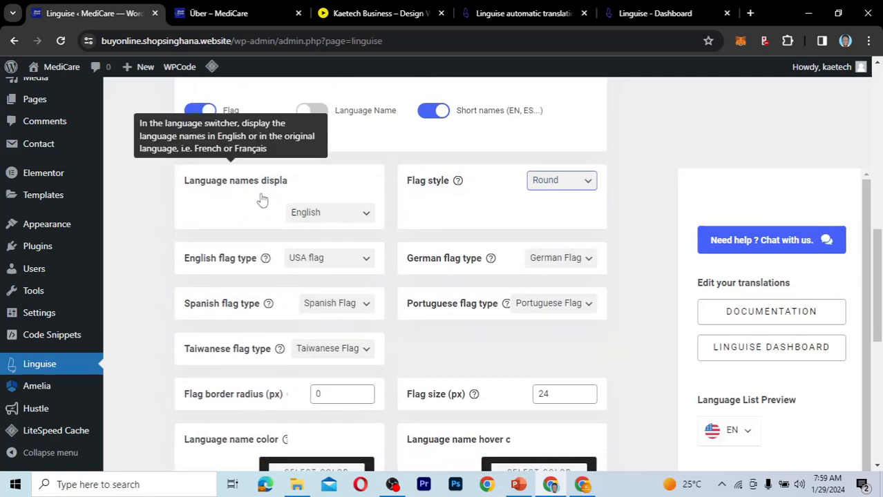
{"action": "left_click", "coordinate": [342, 218]}
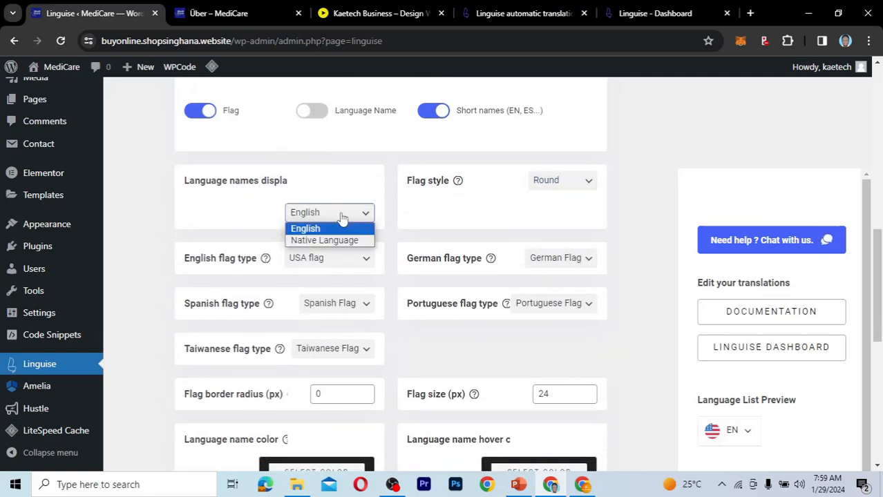
{"action": "left_click", "coordinate": [342, 218]}
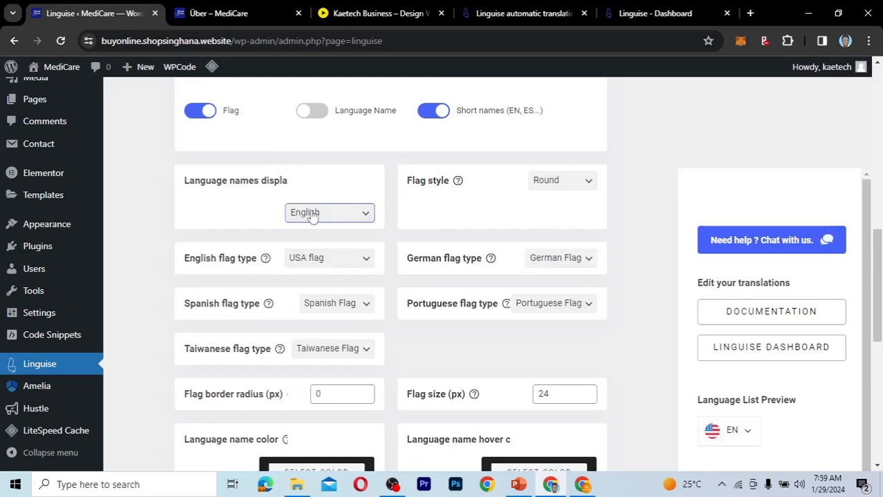
Review the flag type, size, color and box shadow settings, and save the Linguise settings.
{"action": "scroll", "coordinate": [395, 276], "scroll_direction": "down", "scroll_amount": 1}
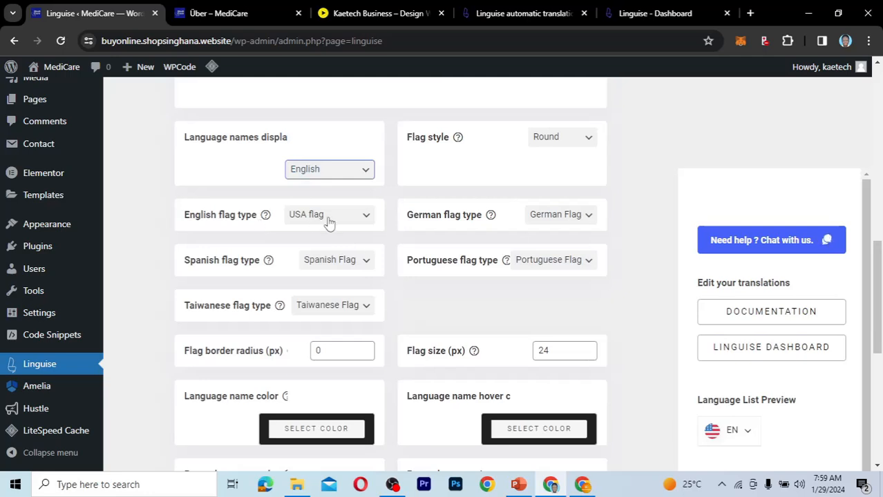
{"action": "mouse_move", "coordinate": [490, 216]}
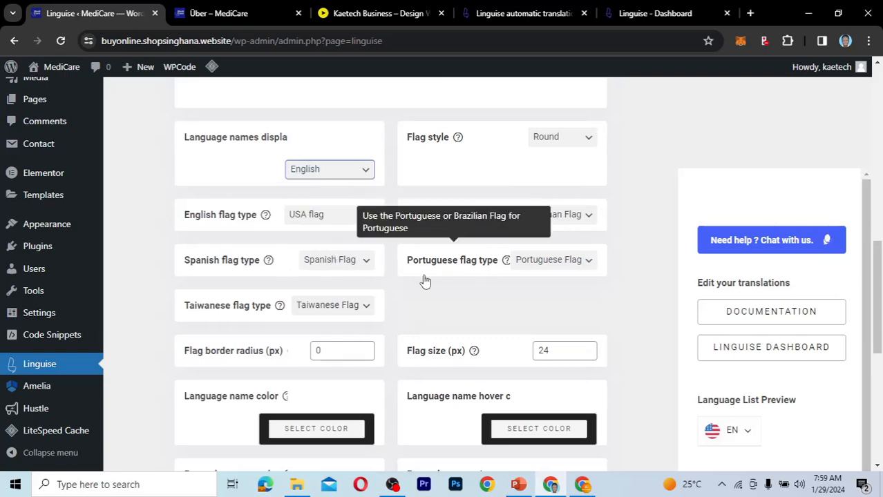
{"action": "scroll", "coordinate": [387, 337], "scroll_direction": "down", "scroll_amount": 2}
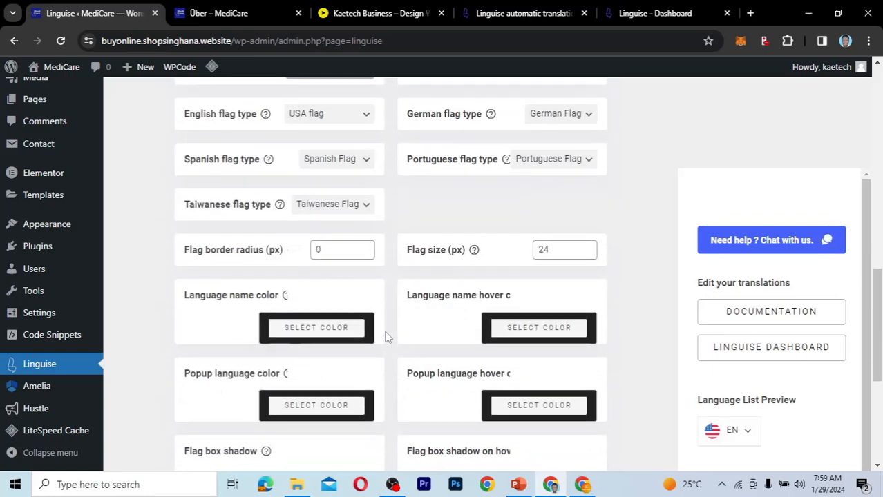
{"action": "scroll", "coordinate": [387, 338], "scroll_direction": "down", "scroll_amount": 1}
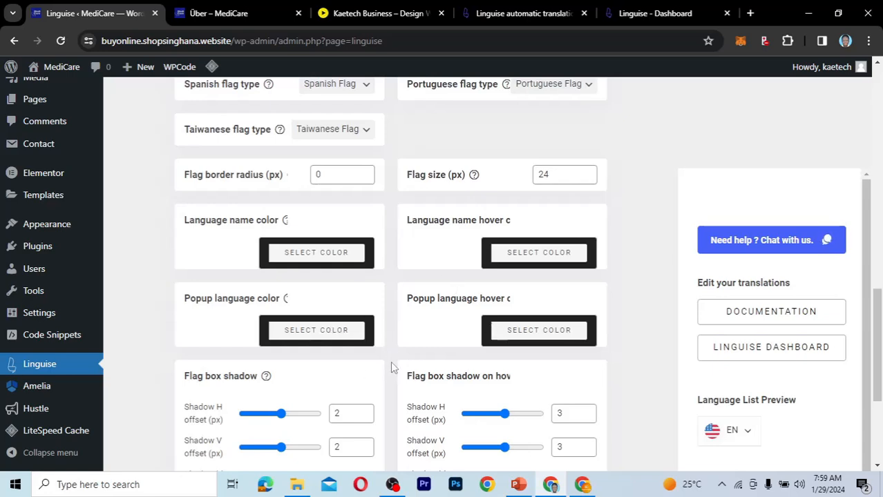
{"action": "scroll", "coordinate": [392, 366], "scroll_direction": "down", "scroll_amount": 2}
{"action": "scroll", "coordinate": [391, 367], "scroll_direction": "down", "scroll_amount": 1}
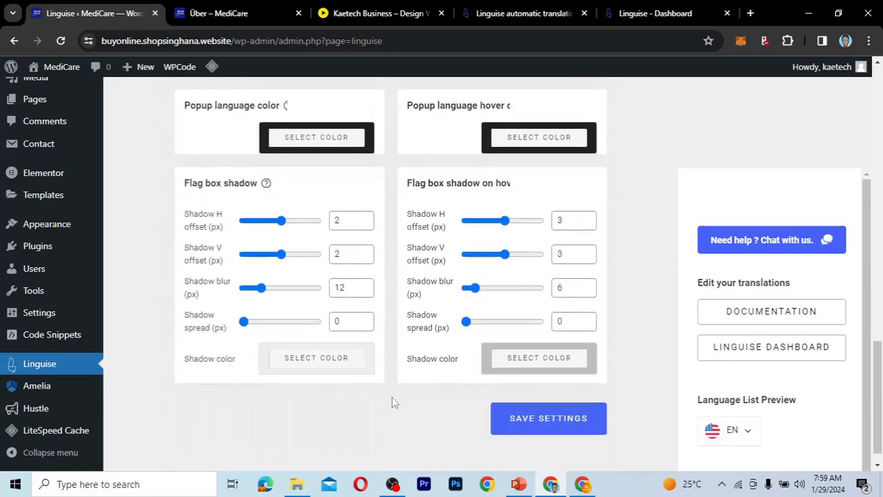
{"action": "left_click", "coordinate": [568, 425]}
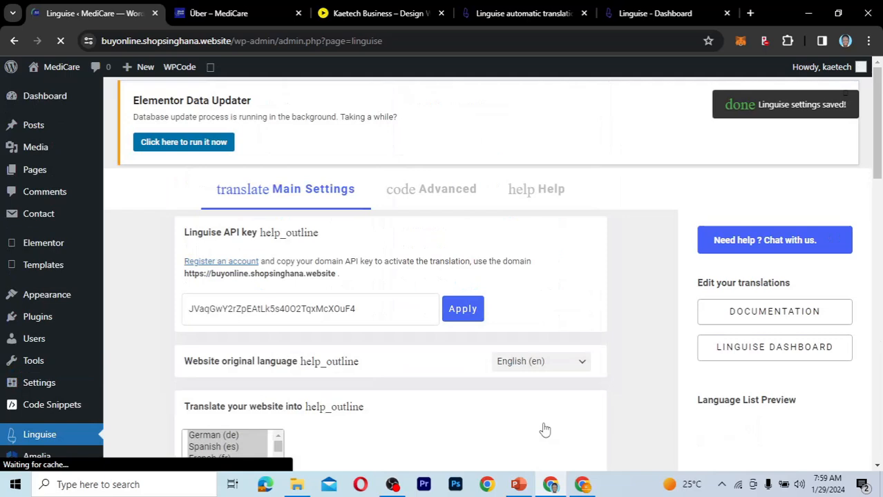
Reload the German About page on the live site and check its language pop-up, closing it again.
{"action": "left_click", "coordinate": [227, 14]}
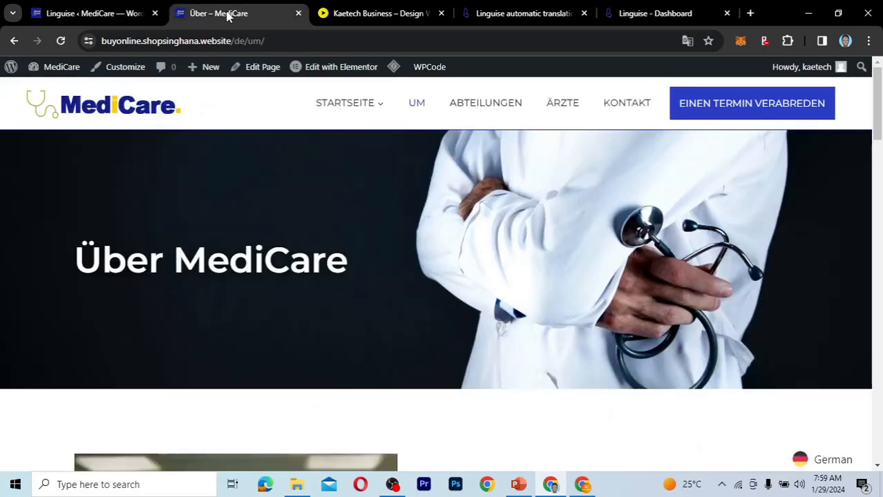
{"action": "left_click", "coordinate": [59, 43]}
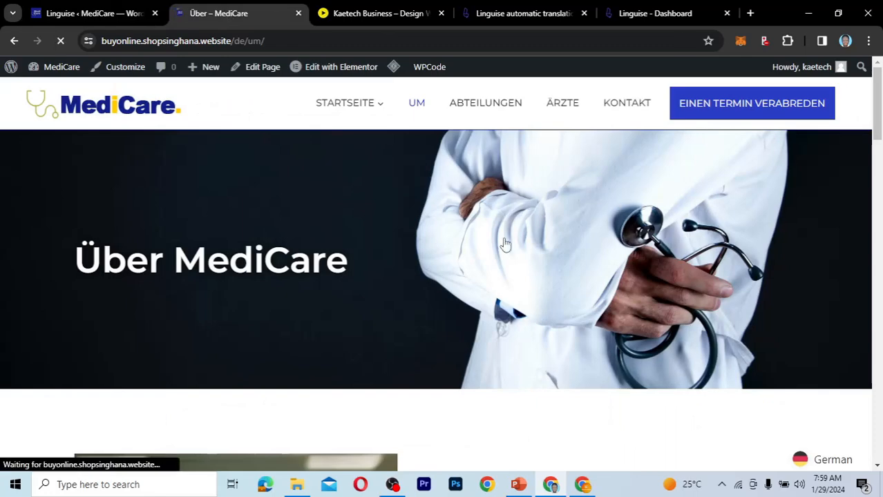
{"action": "left_click", "coordinate": [832, 462]}
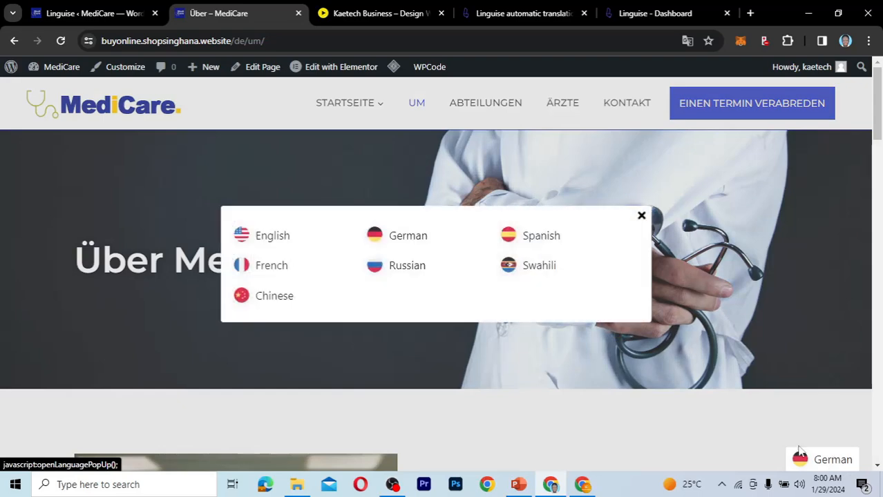
{"action": "left_click", "coordinate": [641, 218]}
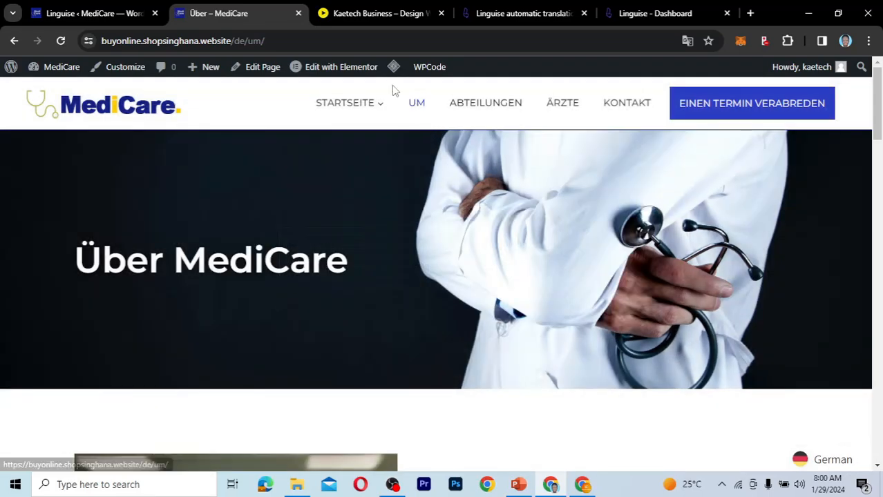
{"action": "mouse_move", "coordinate": [391, 72]}
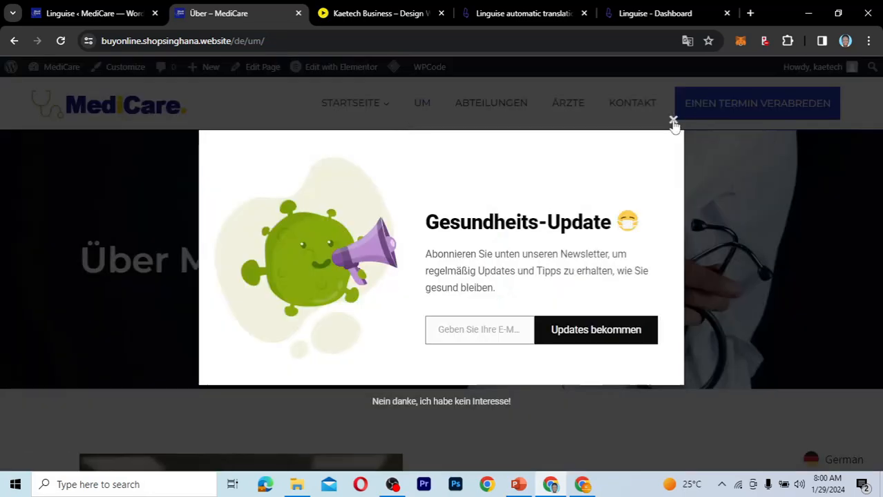
{"action": "left_click", "coordinate": [674, 123]}
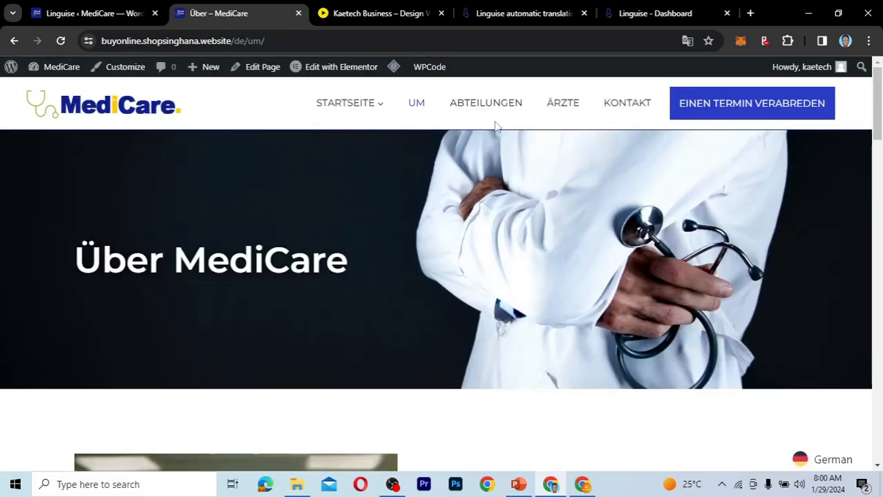
Switch the live site to English, go to the home page and check the language pop-up there.
{"action": "left_click", "coordinate": [818, 468]}
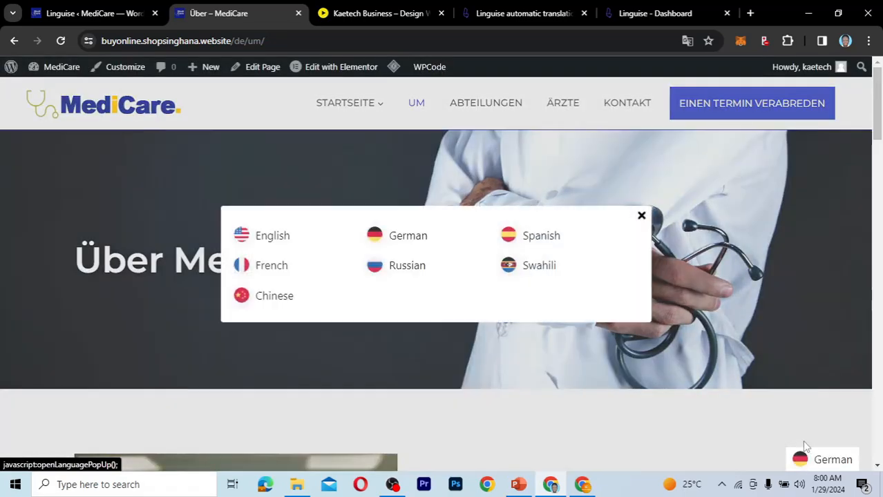
{"action": "left_click", "coordinate": [294, 243]}
{"action": "left_click", "coordinate": [153, 111]}
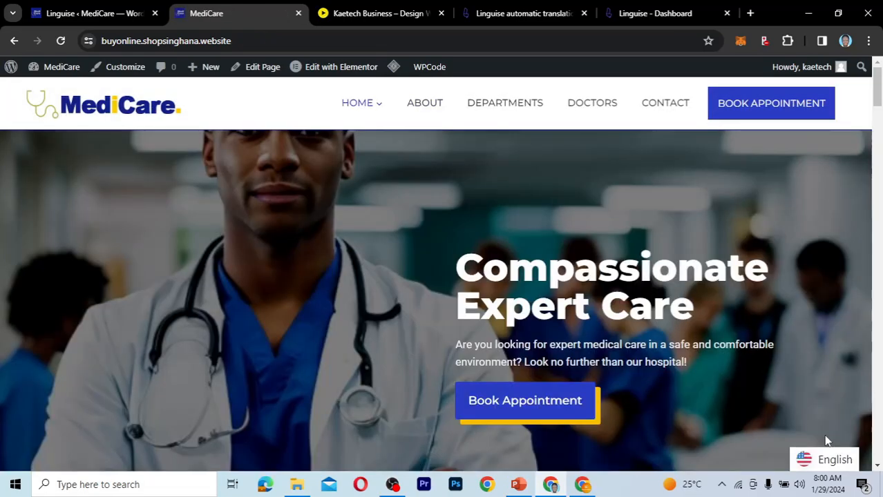
{"action": "left_click", "coordinate": [825, 463]}
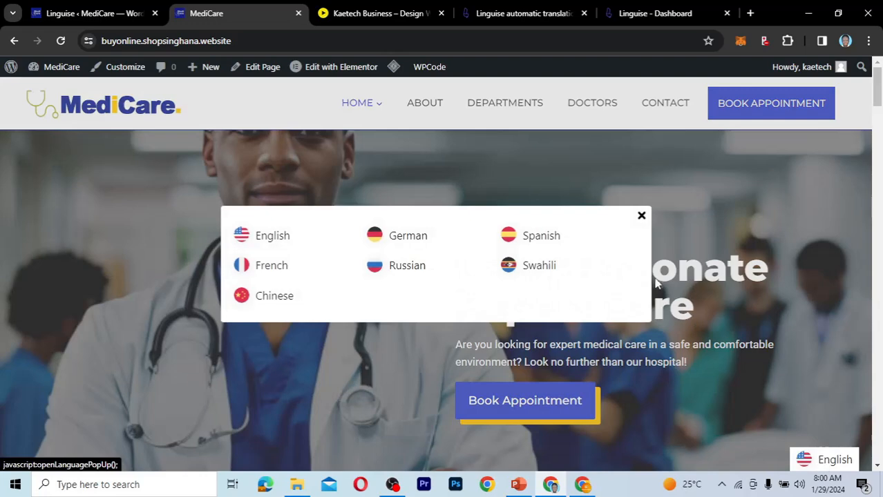
{"action": "left_click", "coordinate": [642, 215]}
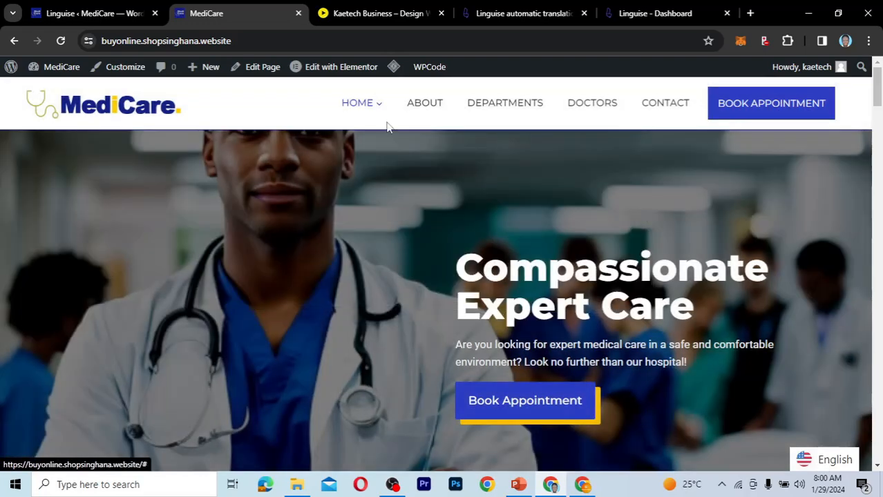
Recheck the language list display in the plugin settings, and purge all caches from the live home page.
{"action": "left_click", "coordinate": [91, 15]}
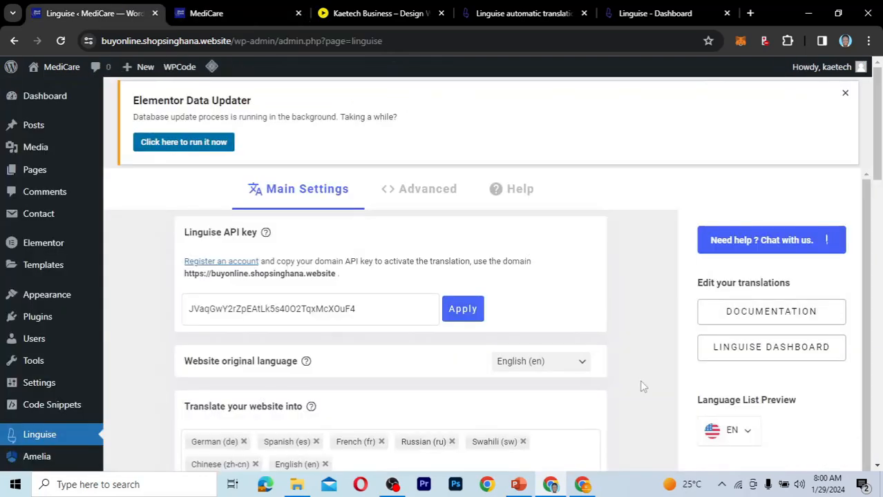
{"action": "scroll", "coordinate": [642, 385], "scroll_direction": "down", "scroll_amount": 5}
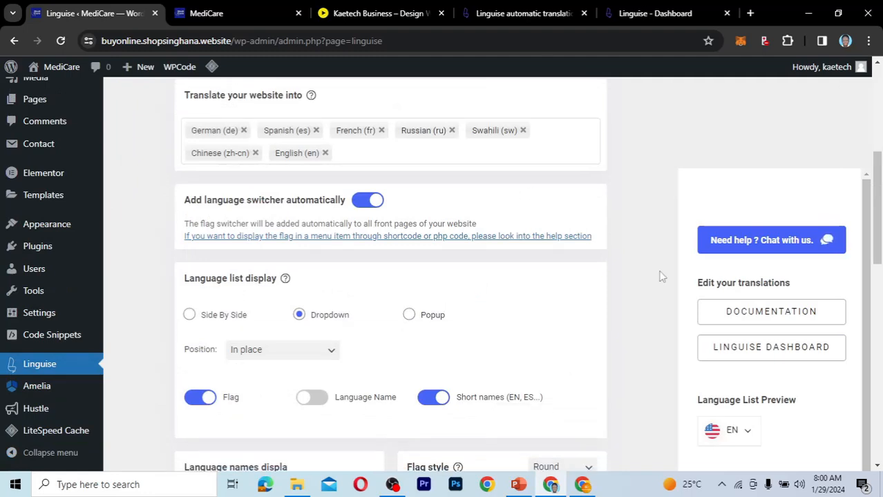
{"action": "left_click", "coordinate": [228, 13]}
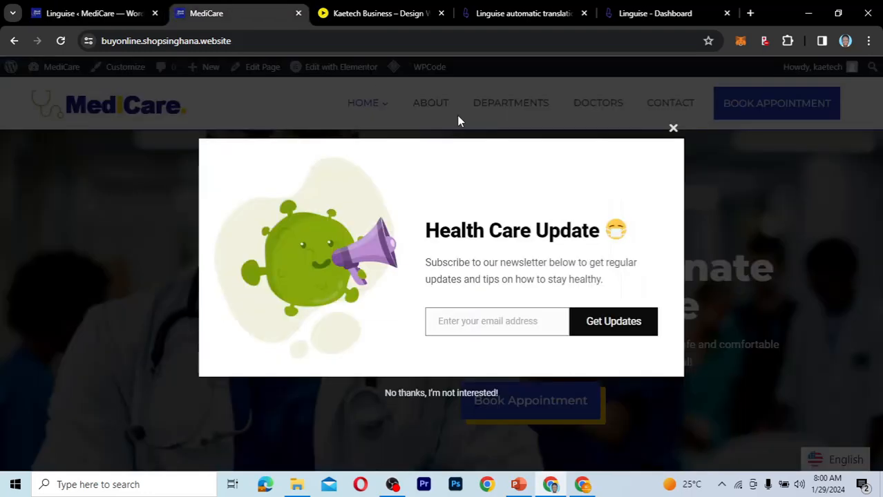
{"action": "left_click", "coordinate": [673, 130]}
{"action": "mouse_move", "coordinate": [393, 67]}
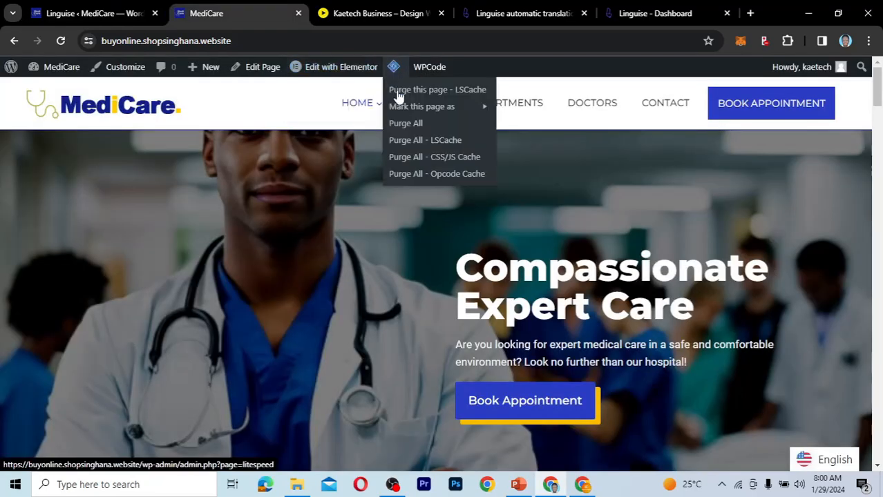
{"action": "left_click", "coordinate": [403, 124]}
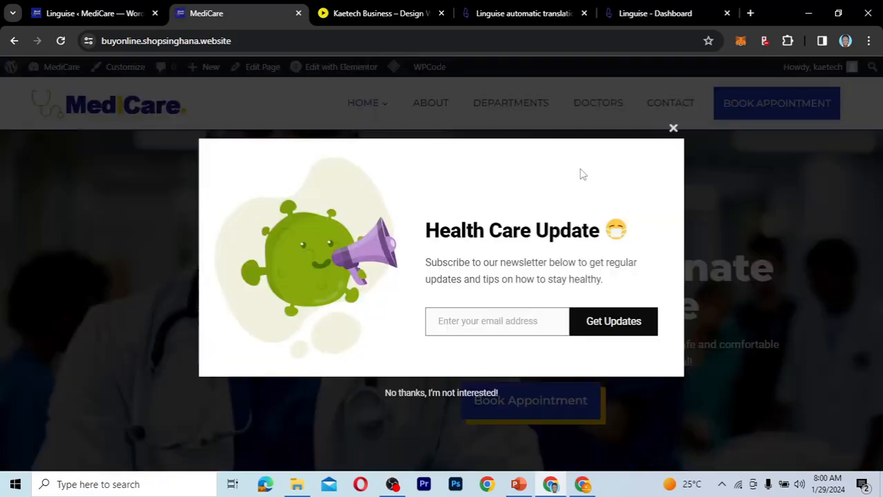
Close the newsletter pop-up and check the language dropdown below the home page footer.
{"action": "left_click", "coordinate": [673, 129]}
{"action": "left_click_drag", "start_coordinate": [878, 87], "coordinate": [860, 443]}
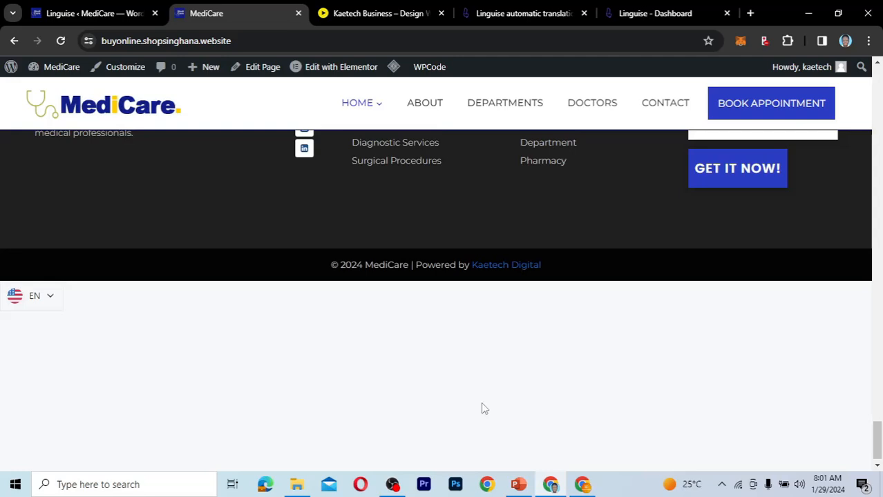
{"action": "left_click", "coordinate": [47, 298]}
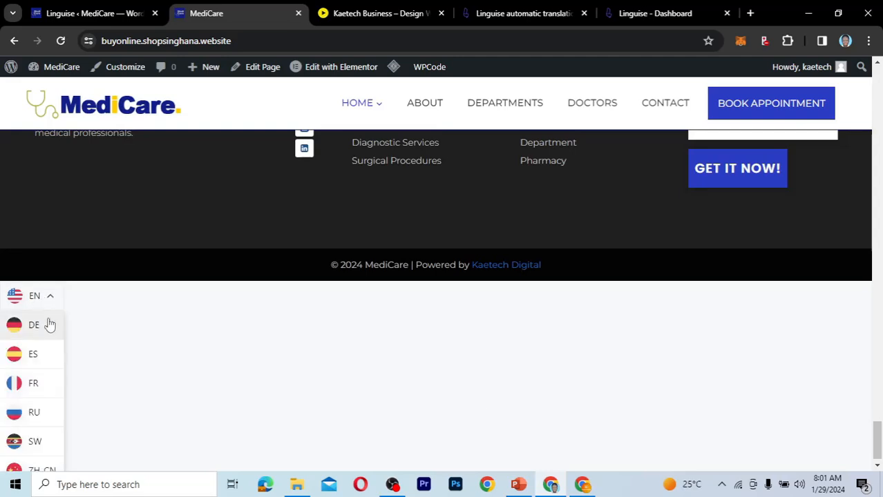
{"action": "left_click", "coordinate": [47, 298]}
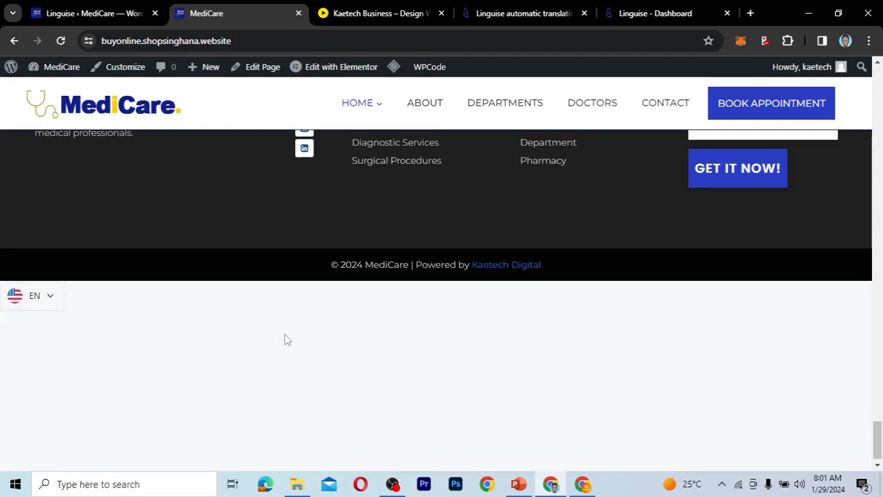
{"action": "scroll", "coordinate": [284, 337], "scroll_direction": "down", "scroll_amount": 1}
{"action": "scroll", "coordinate": [286, 340], "scroll_direction": "up", "scroll_amount": 1}
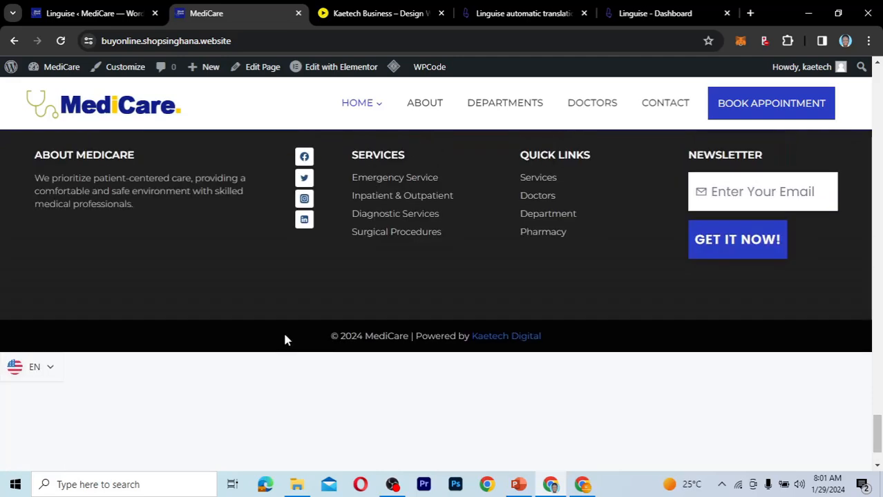
Return to the Linguise plugin settings and set the language switcher position to Top right.
{"action": "left_click", "coordinate": [90, 14]}
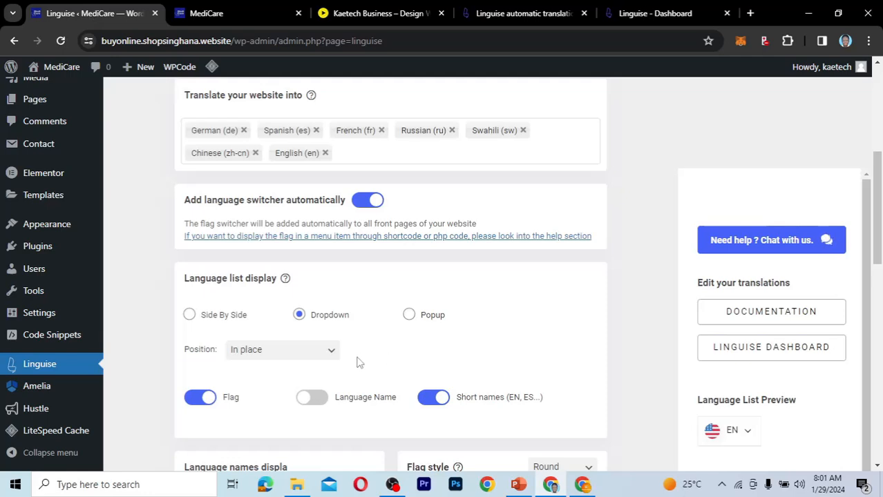
{"action": "scroll", "coordinate": [359, 365], "scroll_direction": "down", "scroll_amount": 1}
{"action": "scroll", "coordinate": [359, 365], "scroll_direction": "up", "scroll_amount": 1}
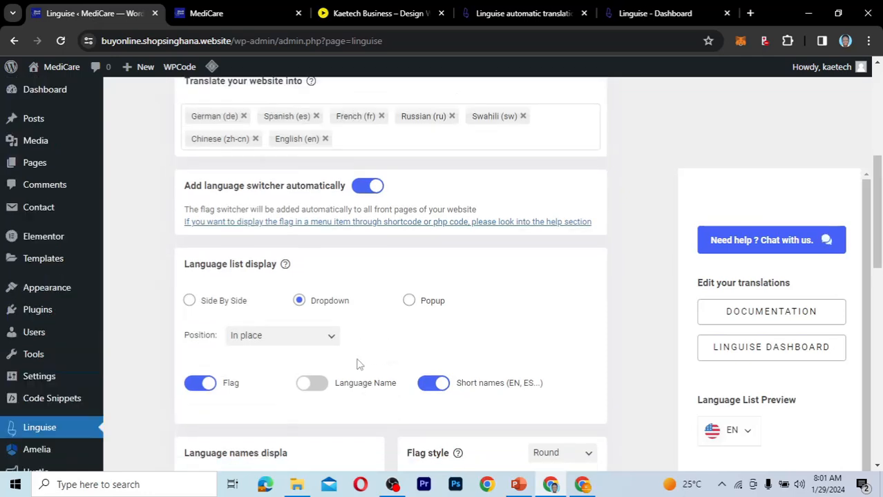
{"action": "scroll", "coordinate": [358, 364], "scroll_direction": "down", "scroll_amount": 3}
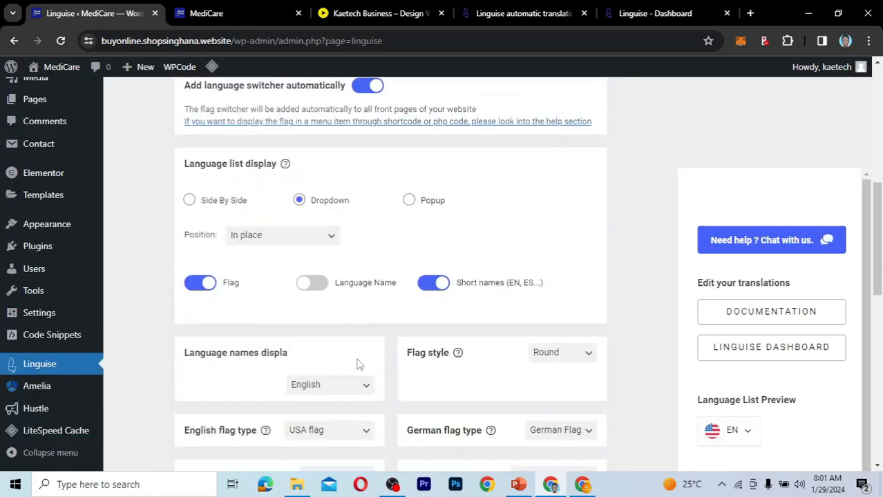
{"action": "scroll", "coordinate": [359, 365], "scroll_direction": "up", "scroll_amount": 1}
{"action": "left_click", "coordinate": [295, 258]}
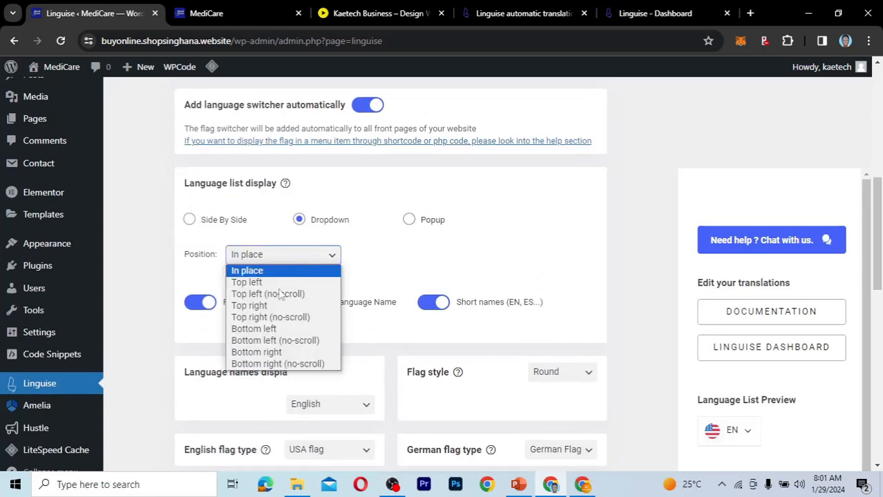
{"action": "left_click", "coordinate": [275, 309]}
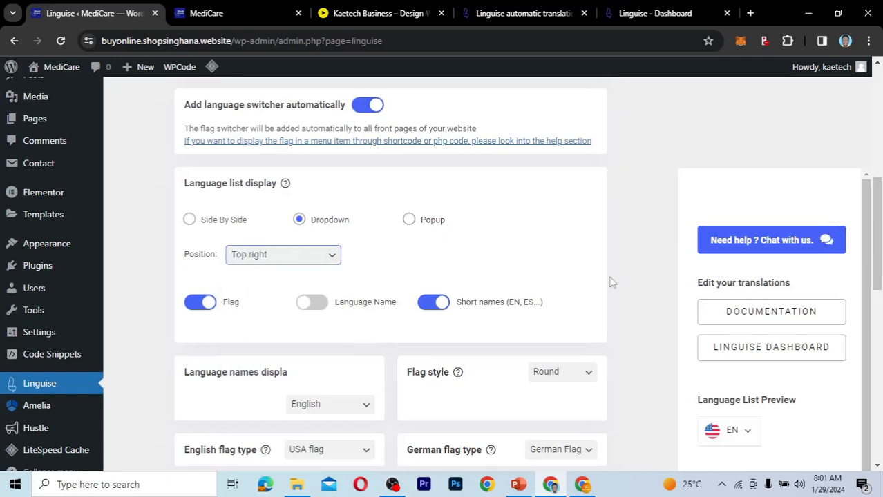
Save the Linguise settings with the dropdown language switcher positioned at Top right.
{"action": "left_click", "coordinate": [322, 264]}
{"action": "left_click", "coordinate": [322, 264]}
{"action": "scroll", "coordinate": [513, 278], "scroll_direction": "down", "scroll_amount": 1}
{"action": "scroll", "coordinate": [513, 279], "scroll_direction": "down", "scroll_amount": 5}
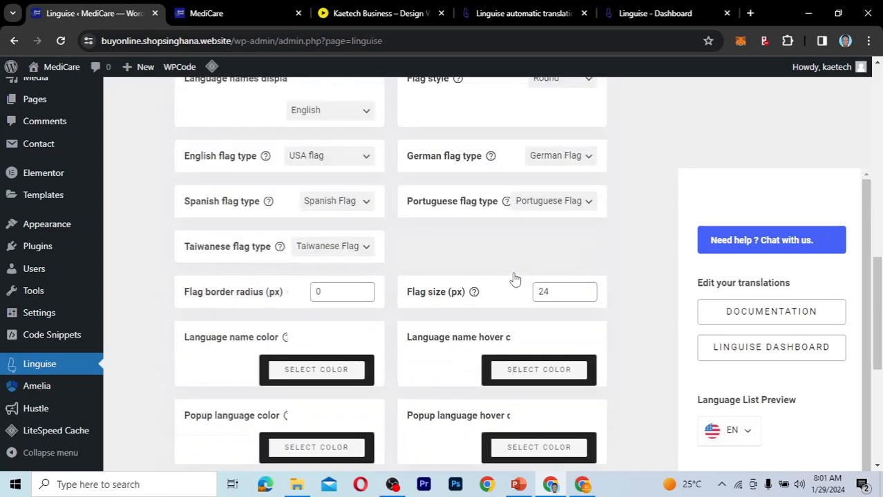
{"action": "scroll", "coordinate": [515, 304], "scroll_direction": "down", "scroll_amount": 2}
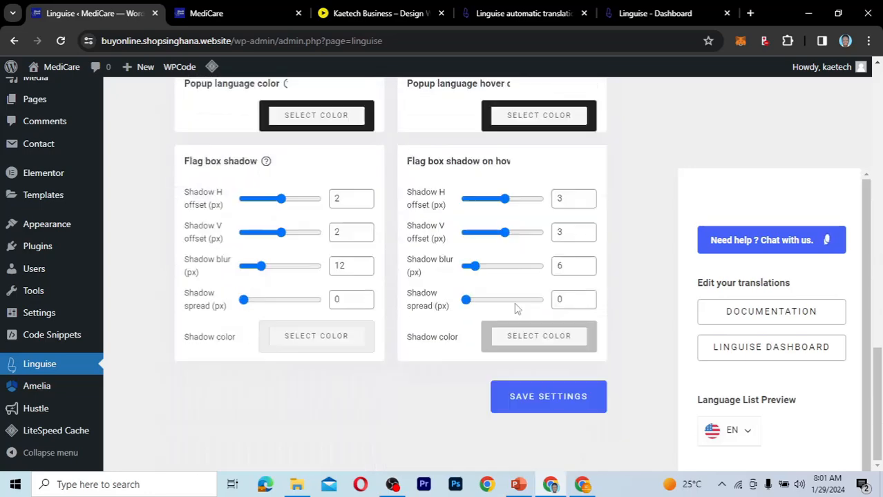
{"action": "left_click", "coordinate": [543, 401]}
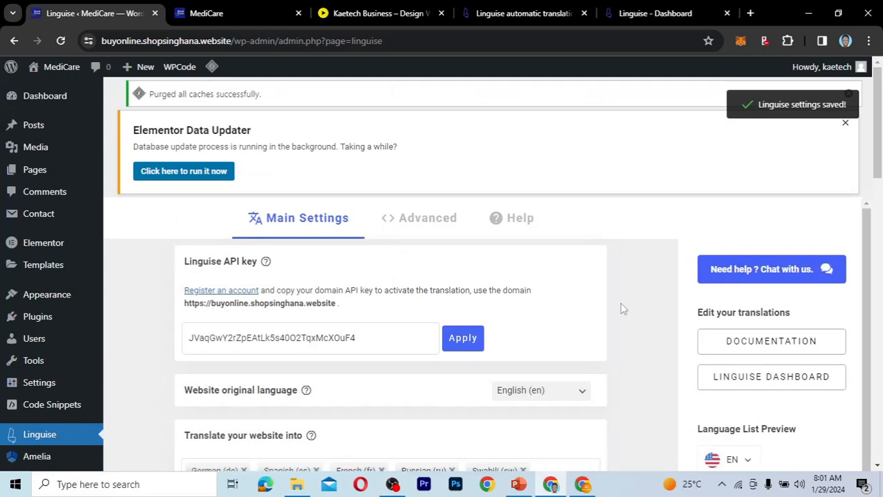
Reload the live MediCare home page and purge all of its caches.
{"action": "left_click", "coordinate": [252, 14]}
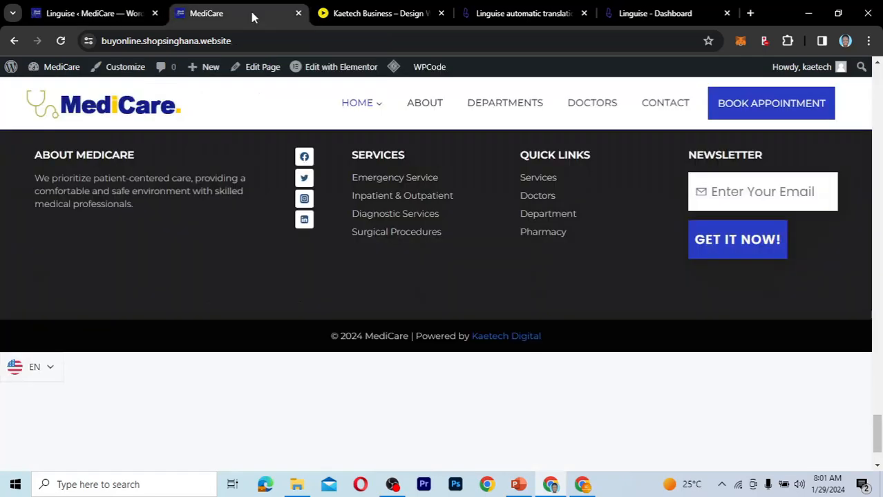
{"action": "left_click", "coordinate": [62, 41]}
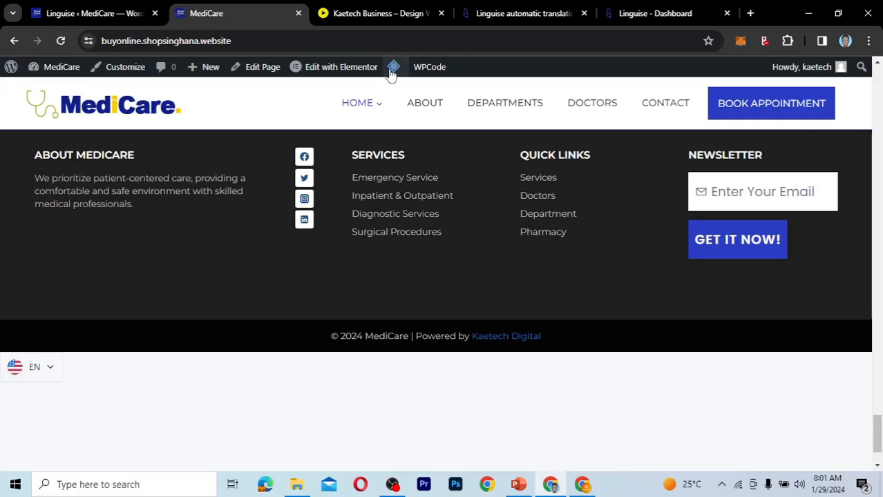
{"action": "mouse_move", "coordinate": [393, 69]}
{"action": "left_click", "coordinate": [398, 131]}
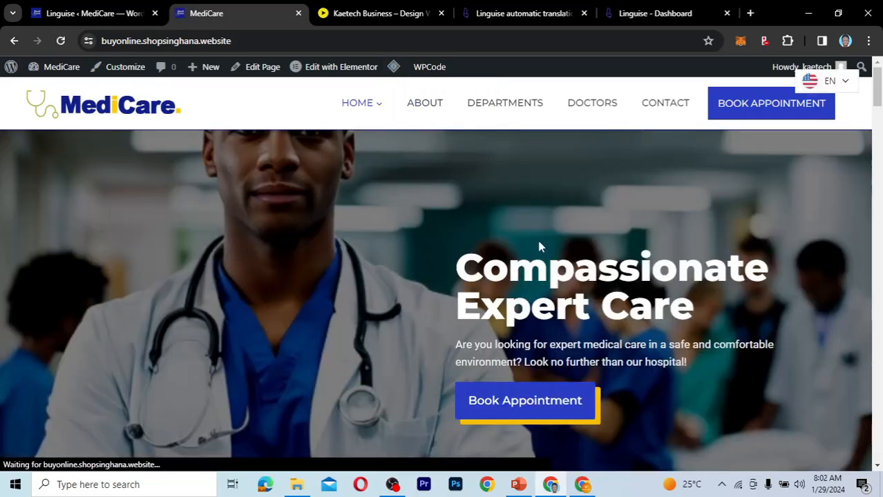
Check the language dropdown on the live home page while scrolling, and close the newsletter pop-up.
{"action": "left_click", "coordinate": [828, 81]}
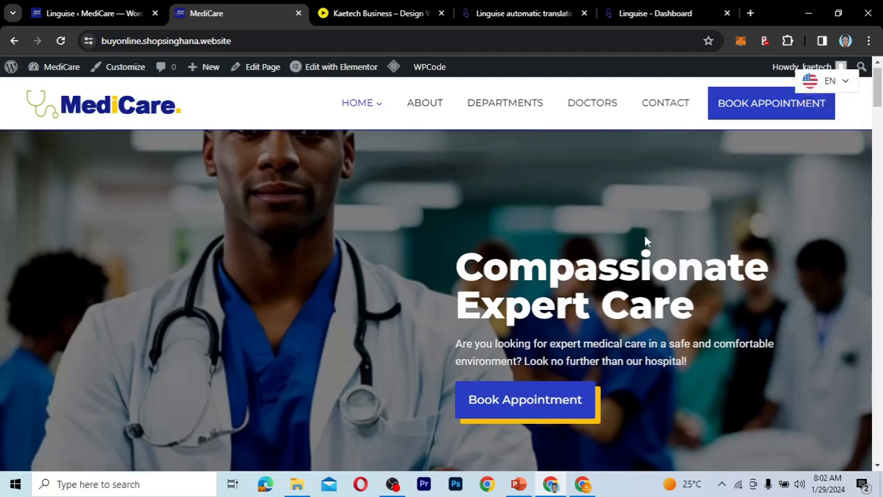
{"action": "scroll", "coordinate": [646, 242], "scroll_direction": "down", "scroll_amount": 6}
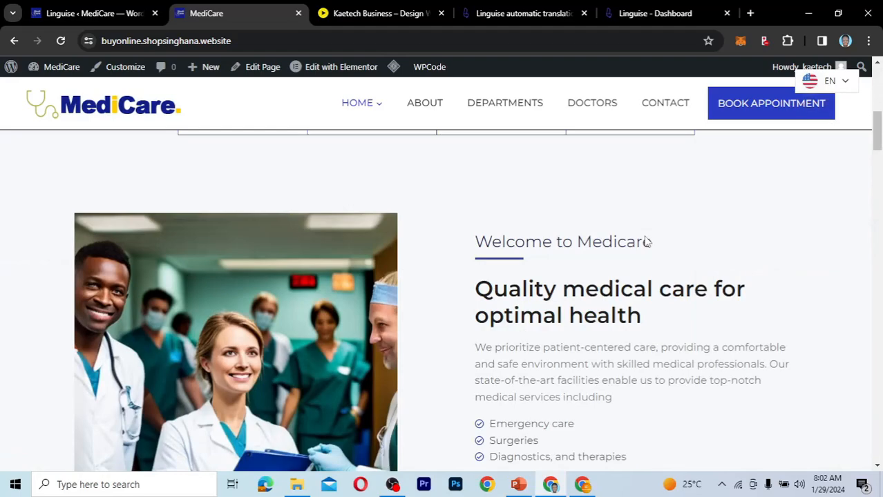
{"action": "scroll", "coordinate": [646, 241], "scroll_direction": "down", "scroll_amount": 1}
{"action": "scroll", "coordinate": [646, 241], "scroll_direction": "up", "scroll_amount": 3}
{"action": "scroll", "coordinate": [803, 141], "scroll_direction": "up", "scroll_amount": 4}
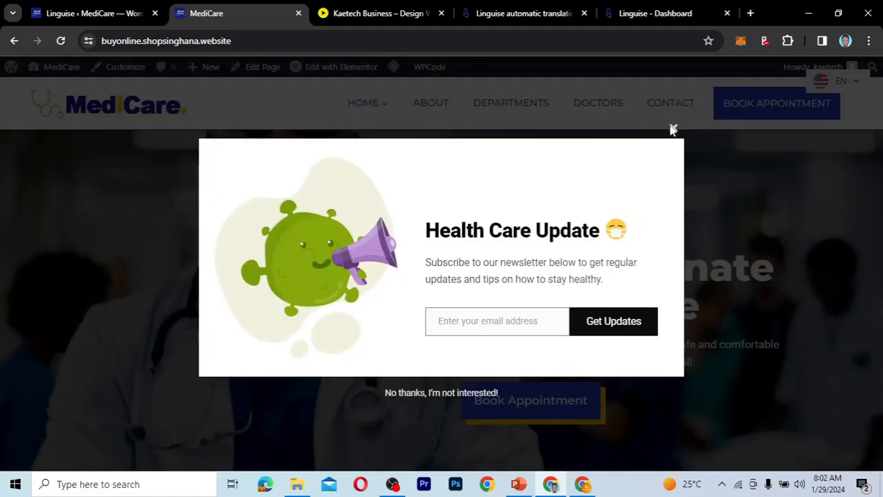
{"action": "left_click", "coordinate": [672, 129]}
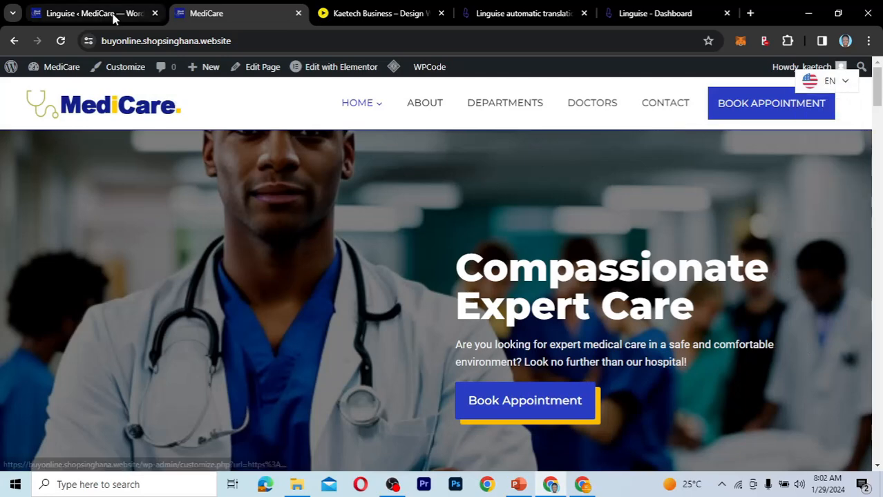
Open the live site buyonline.shopsinghana.website in a new incognito window.
{"action": "left_click", "coordinate": [251, 43]}
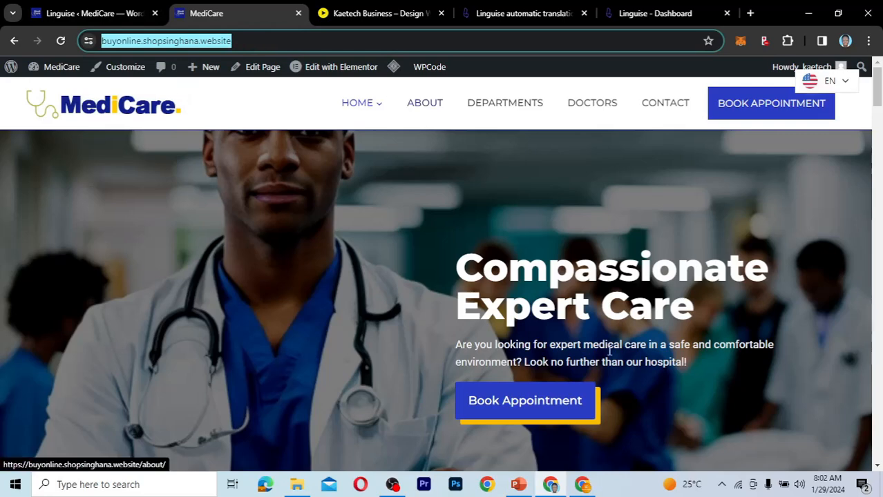
{"action": "left_click", "coordinate": [845, 42]}
{"action": "key", "text": "Escape"}
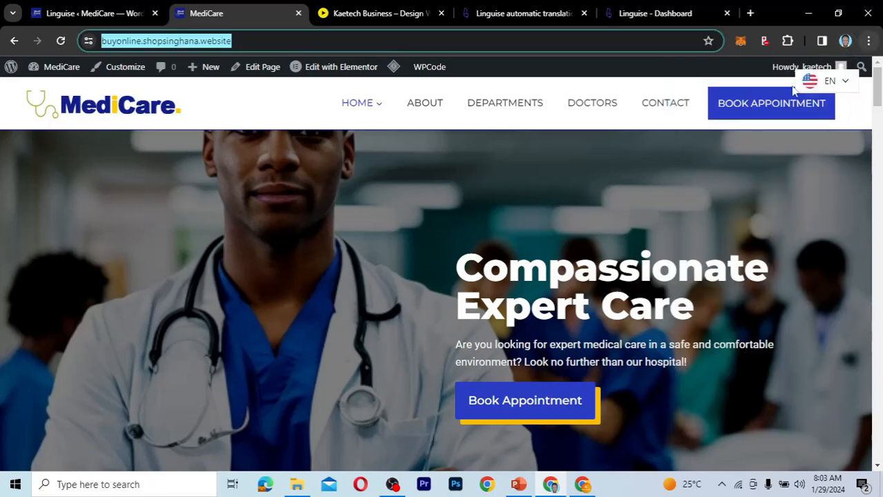
{"action": "left_click", "coordinate": [869, 43]}
{"action": "left_click", "coordinate": [737, 111]}
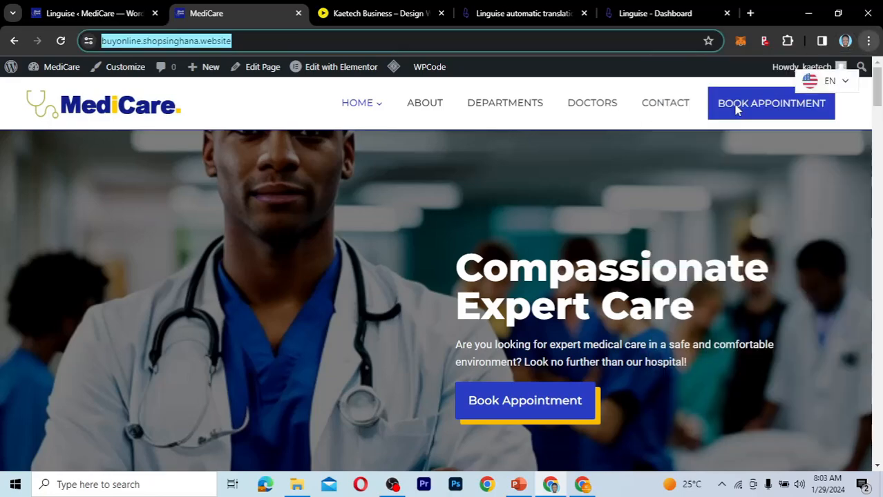
{"action": "key", "text": "ctrl+shift+n"}
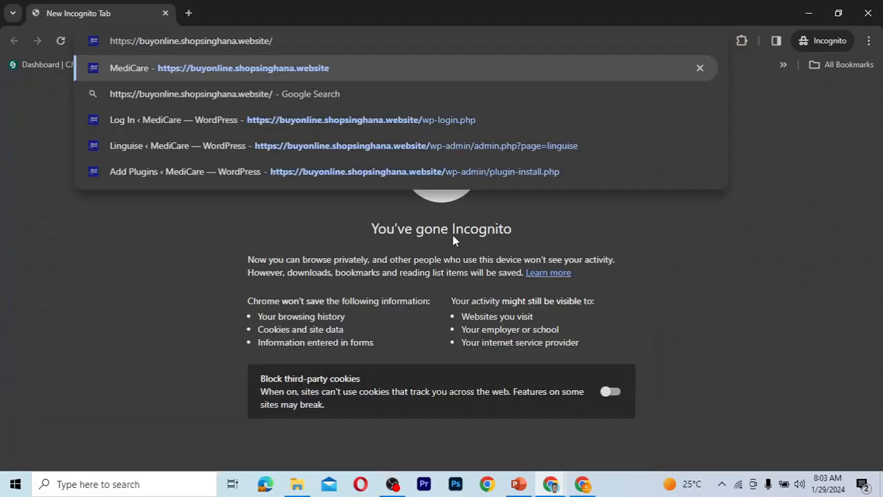
{"action": "key", "text": "Return"}
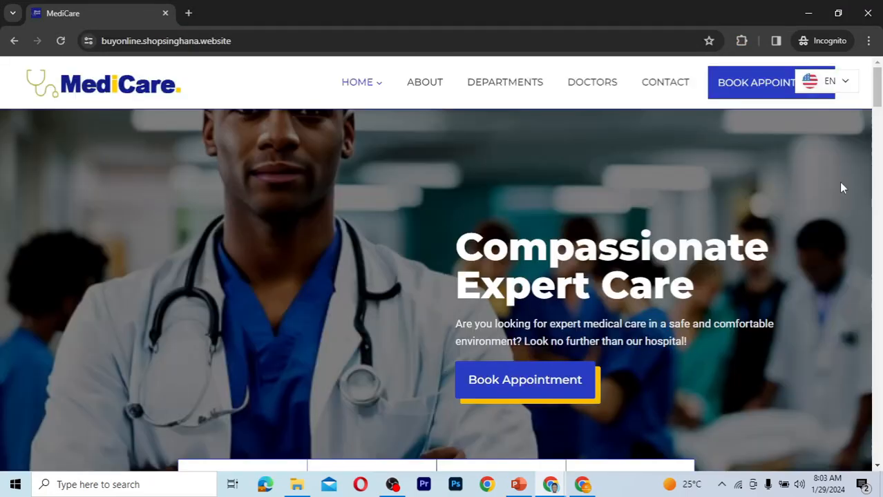
Check the languages offered by the switcher in the incognito window, and close the newsletter pop-up.
{"action": "left_click", "coordinate": [829, 81]}
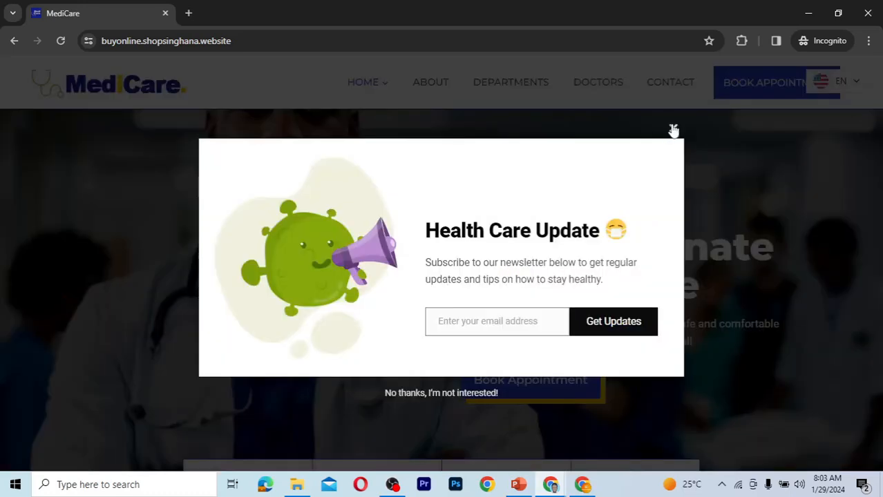
{"action": "left_click", "coordinate": [673, 130]}
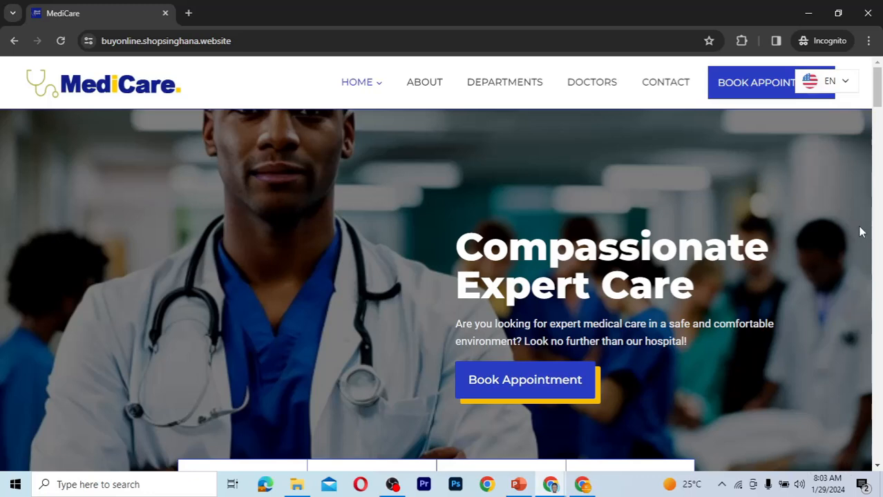
{"action": "mouse_move", "coordinate": [829, 84]}
Return to the Linguise plugin settings and set the language switcher position to Top right (no-scroll).
{"action": "left_click", "coordinate": [458, 384]}
{"action": "left_click", "coordinate": [107, 10]}
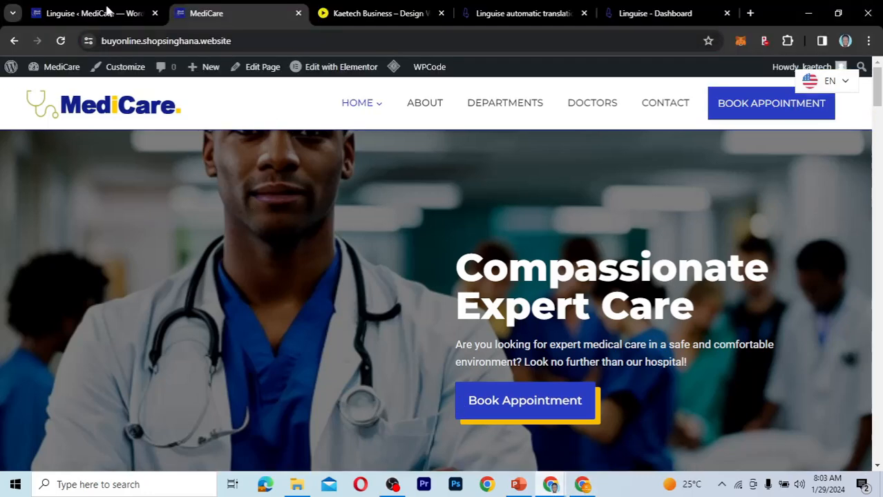
{"action": "left_click", "coordinate": [107, 11]}
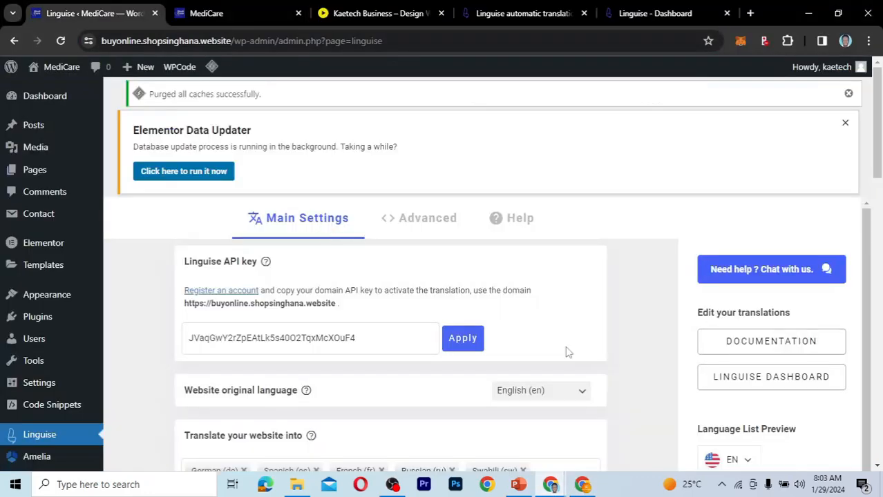
{"action": "scroll", "coordinate": [566, 349], "scroll_direction": "down", "scroll_amount": 4}
{"action": "scroll", "coordinate": [567, 346], "scroll_direction": "down", "scroll_amount": 2}
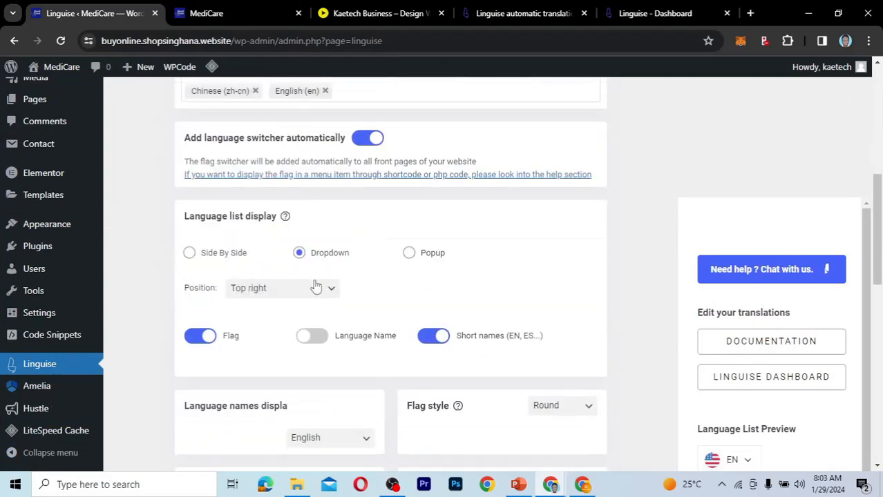
{"action": "left_click", "coordinate": [315, 289]}
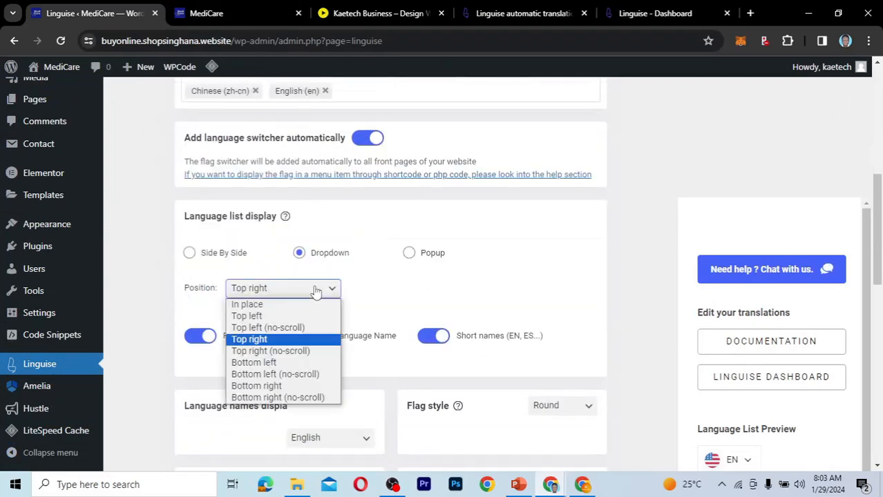
{"action": "left_click", "coordinate": [285, 352]}
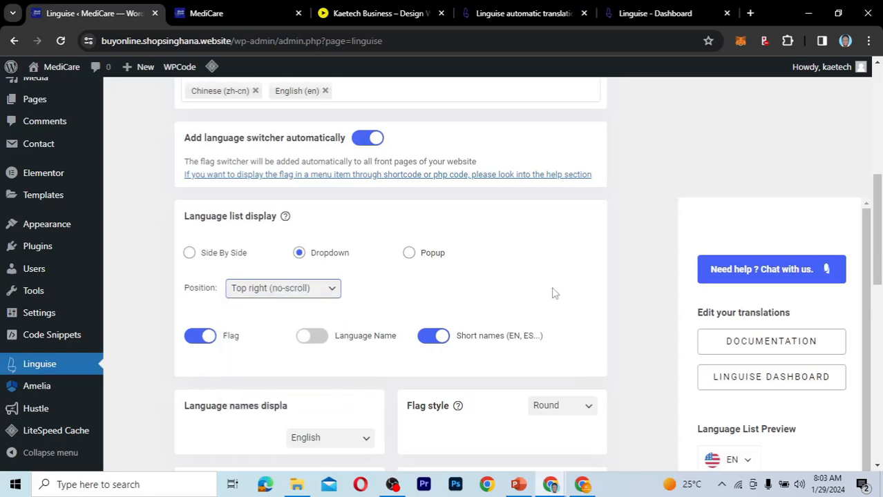
{"action": "left_click", "coordinate": [297, 290]}
{"action": "left_click", "coordinate": [297, 290]}
Save the changed Linguise plugin settings.
{"action": "scroll", "coordinate": [493, 298], "scroll_direction": "down", "scroll_amount": 2}
{"action": "scroll", "coordinate": [493, 298], "scroll_direction": "down", "scroll_amount": 2}
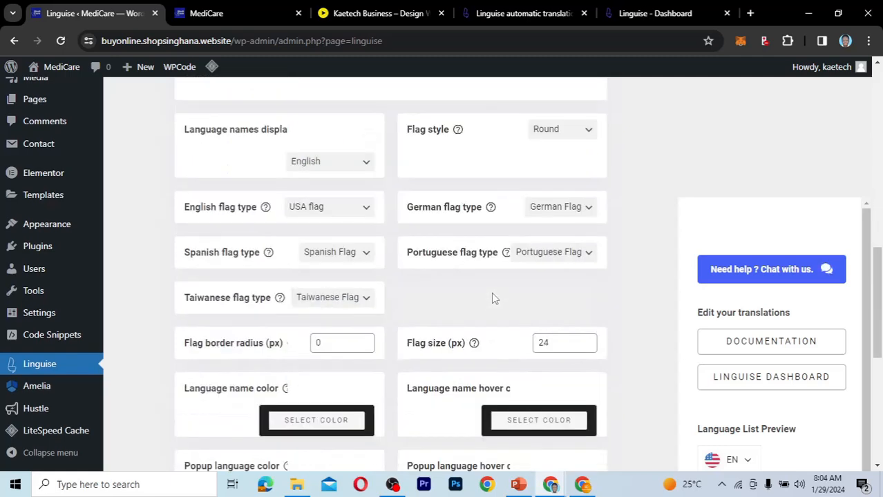
{"action": "scroll", "coordinate": [493, 298], "scroll_direction": "down", "scroll_amount": 5}
{"action": "left_click", "coordinate": [542, 401]}
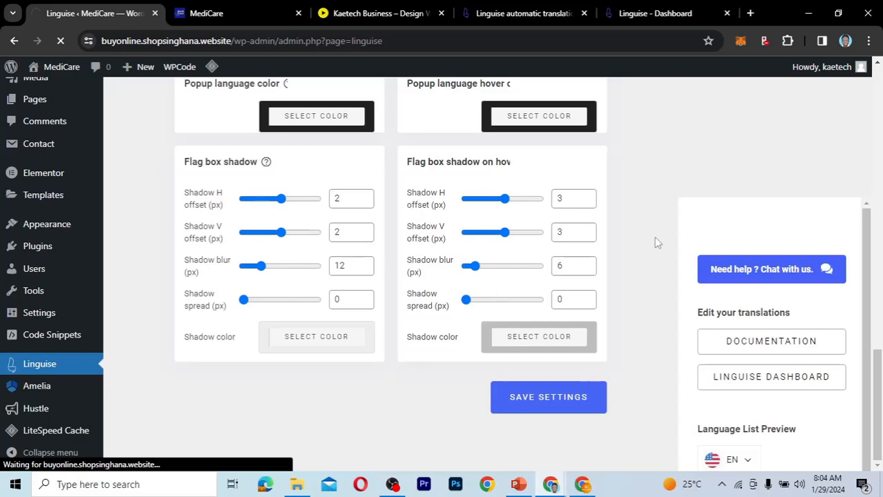
Reload the live home page in the logged-in window and purge all caches again.
{"action": "left_click", "coordinate": [582, 484]}
{"action": "left_click", "coordinate": [61, 41]}
{"action": "scroll", "coordinate": [513, 221], "scroll_direction": "down", "scroll_amount": 5}
{"action": "scroll", "coordinate": [513, 221], "scroll_direction": "up", "scroll_amount": 5}
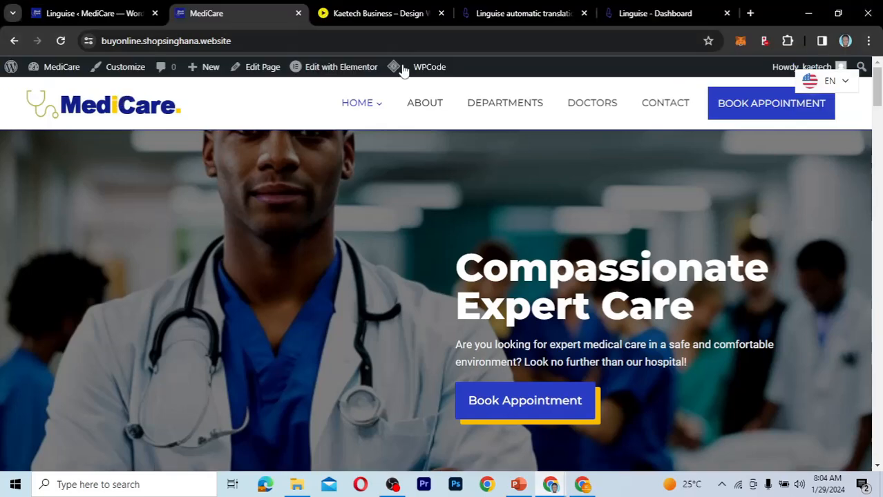
{"action": "mouse_move", "coordinate": [403, 72]}
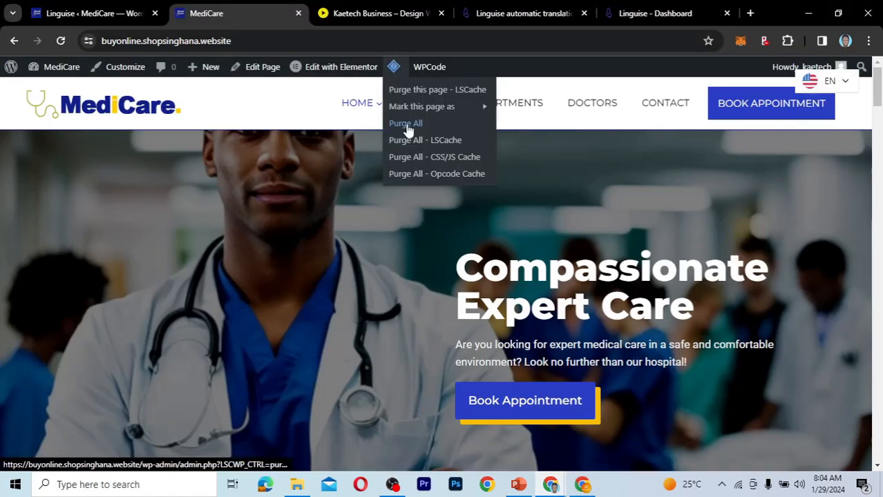
Switch to the incognito window, reload the home page and check how the language switcher behaves while scrolling.
{"action": "mouse_move", "coordinate": [551, 484]}
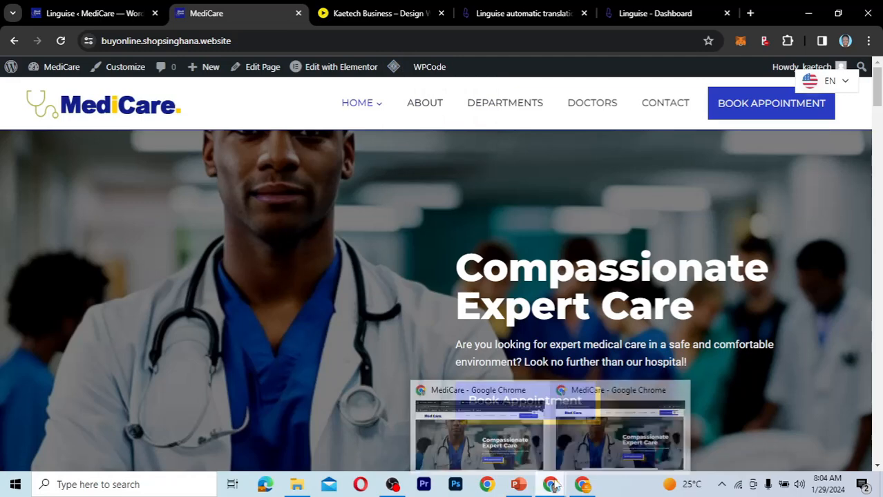
{"action": "left_click", "coordinate": [602, 421]}
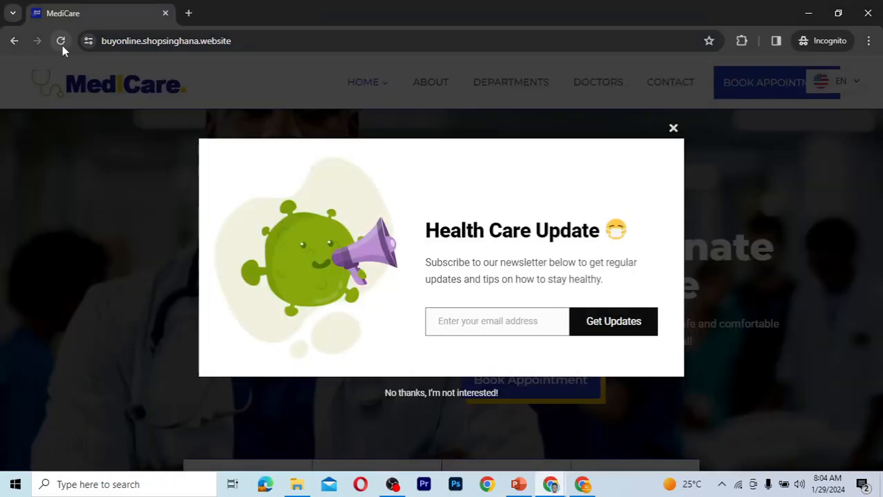
{"action": "left_click", "coordinate": [62, 46]}
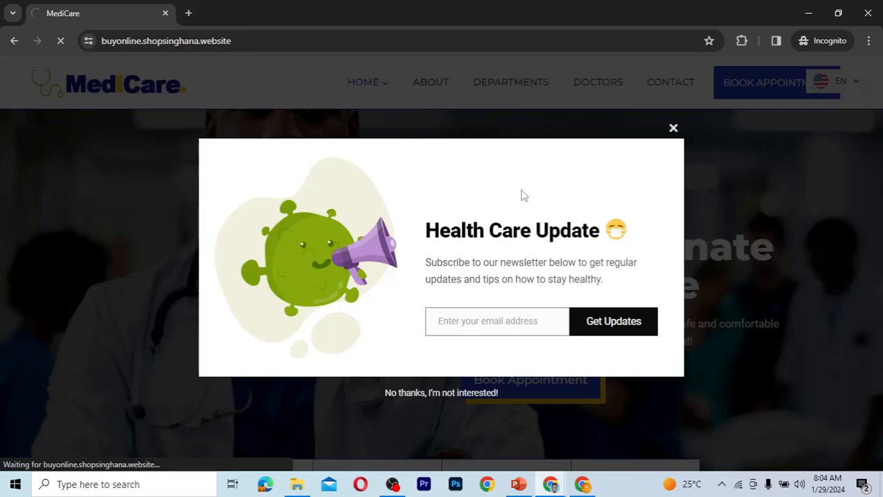
{"action": "scroll", "coordinate": [522, 195], "scroll_direction": "down", "scroll_amount": 5}
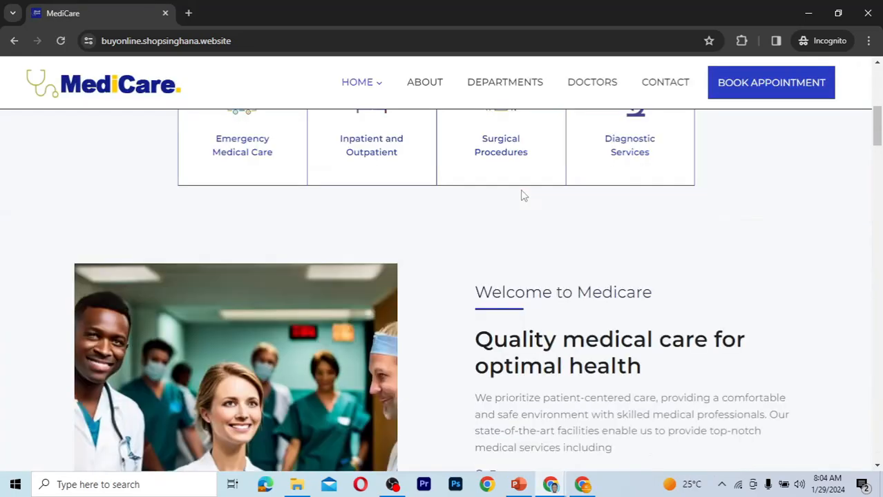
{"action": "scroll", "coordinate": [521, 196], "scroll_direction": "up", "scroll_amount": 3}
{"action": "scroll", "coordinate": [523, 195], "scroll_direction": "up", "scroll_amount": 3}
{"action": "scroll", "coordinate": [523, 196], "scroll_direction": "down", "scroll_amount": 5}
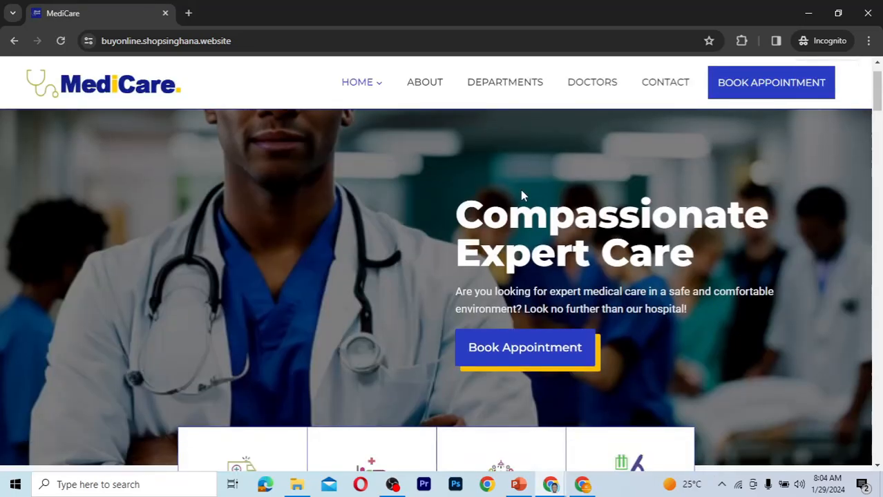
{"action": "scroll", "coordinate": [522, 196], "scroll_direction": "down", "scroll_amount": 5}
{"action": "scroll", "coordinate": [522, 195], "scroll_direction": "up", "scroll_amount": 10}
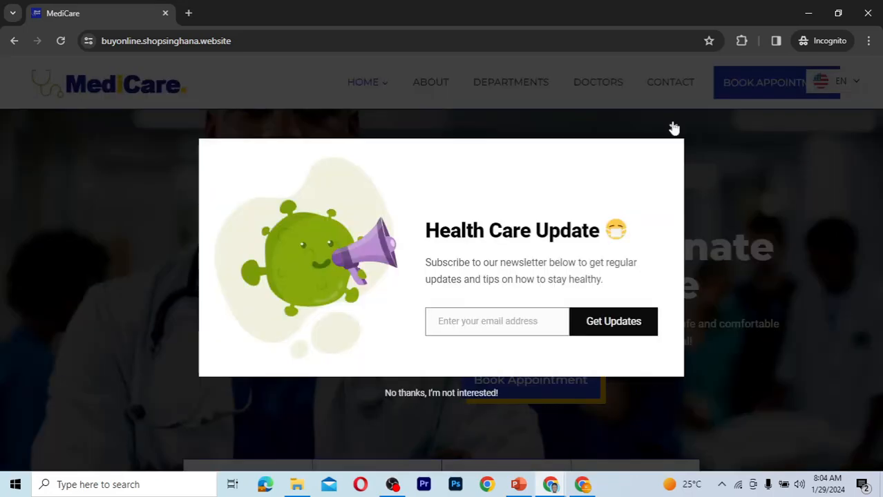
Close the newsletter pop-up and check the language dropdown's placement over the header's appointment button.
{"action": "left_click", "coordinate": [673, 128]}
{"action": "mouse_move", "coordinate": [828, 109]}
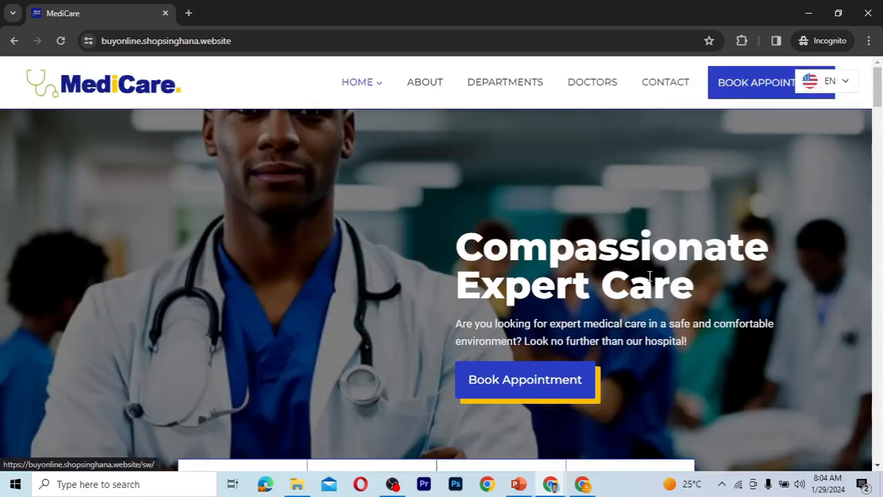
{"action": "scroll", "coordinate": [649, 276], "scroll_direction": "down", "scroll_amount": 3}
{"action": "scroll", "coordinate": [649, 277], "scroll_direction": "up", "scroll_amount": 3}
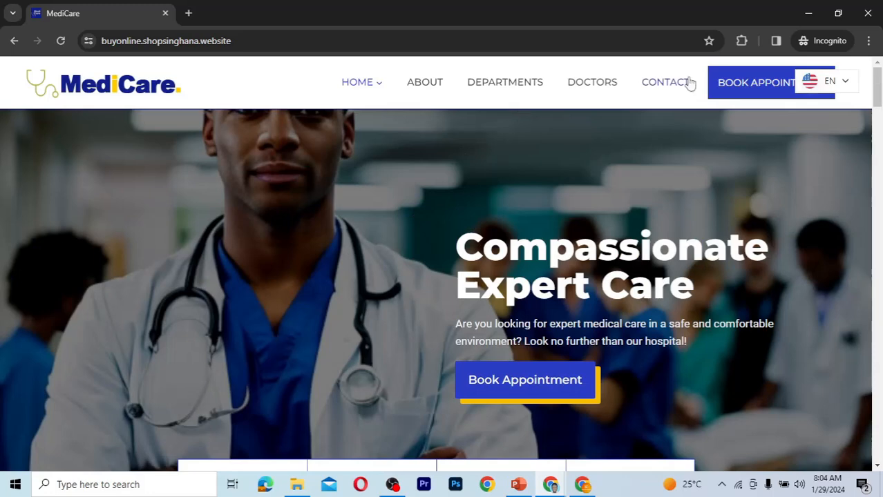
{"action": "mouse_move", "coordinate": [827, 81]}
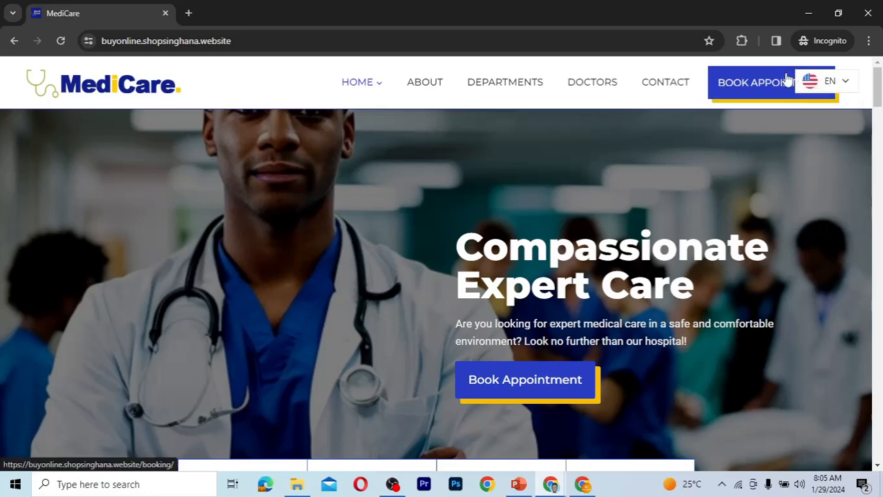
{"action": "left_click", "coordinate": [826, 81]}
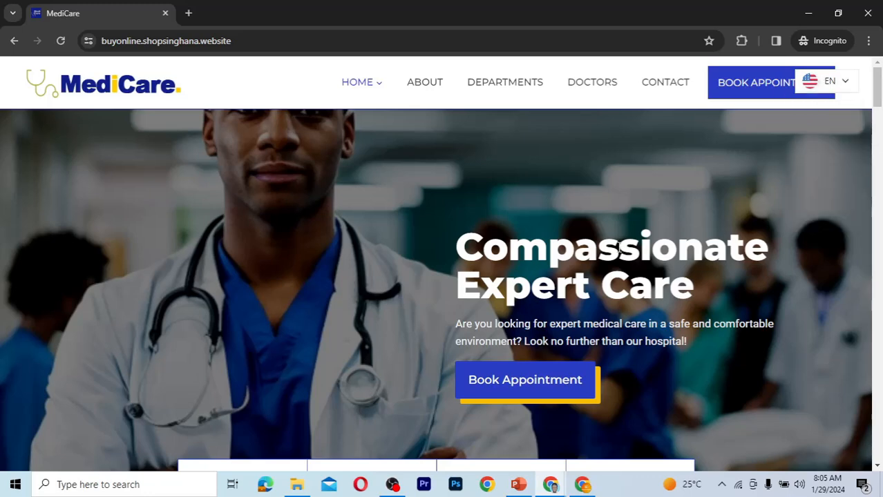
Check the entries of the language dropdown in the incognito window and return to the Linguise settings in the logged-in window.
{"action": "left_click", "coordinate": [806, 88]}
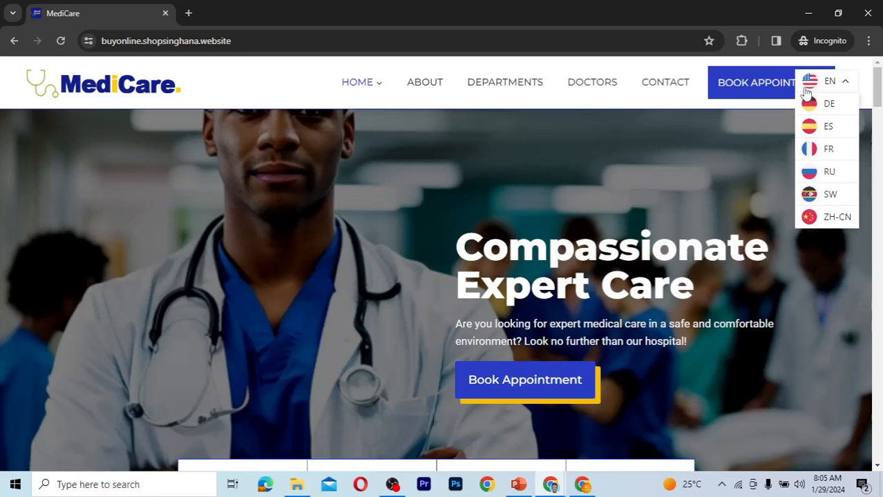
{"action": "left_click", "coordinate": [839, 88]}
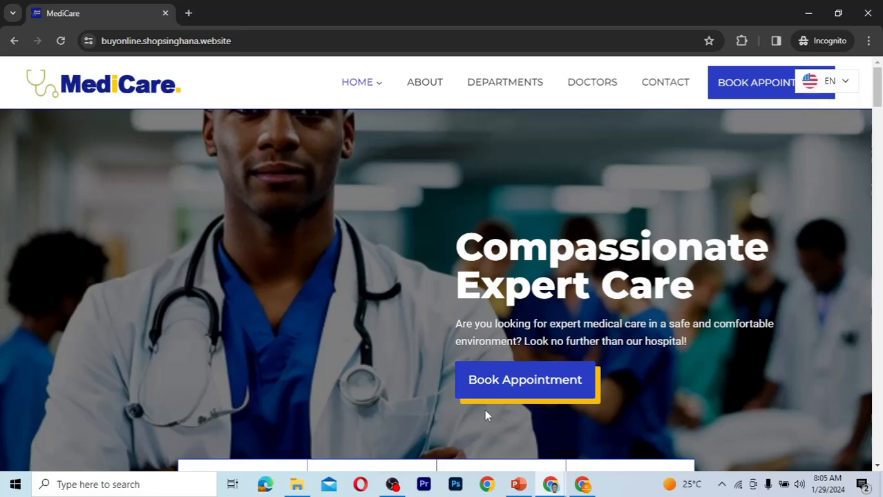
{"action": "mouse_move", "coordinate": [536, 483]}
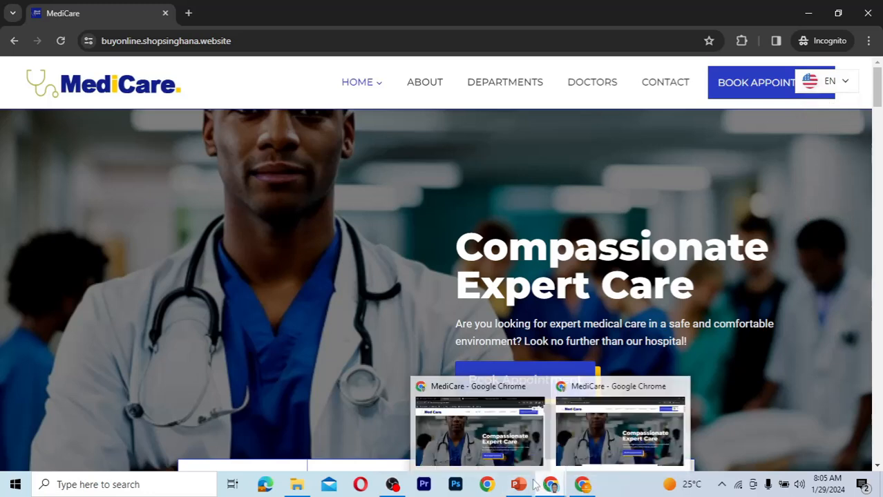
{"action": "left_click", "coordinate": [479, 450]}
{"action": "left_click", "coordinate": [97, 13]}
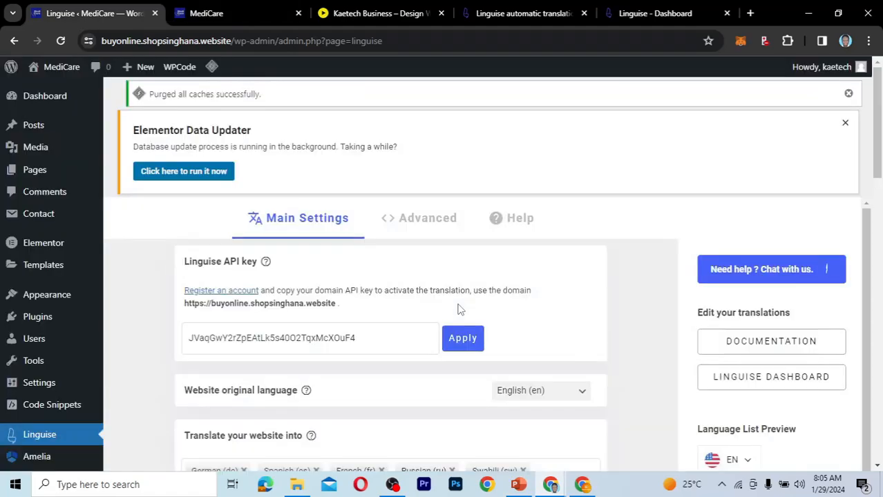
Turn off short names in the language list display so only flags are shown, and save the Linguise settings.
{"action": "scroll", "coordinate": [413, 410], "scroll_direction": "down", "scroll_amount": 3}
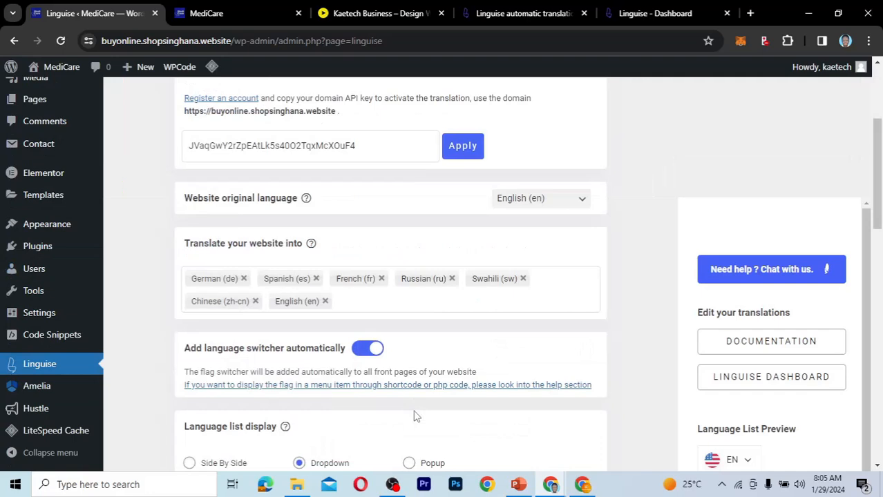
{"action": "scroll", "coordinate": [416, 415], "scroll_direction": "down", "scroll_amount": 3}
{"action": "scroll", "coordinate": [413, 415], "scroll_direction": "down", "scroll_amount": 2}
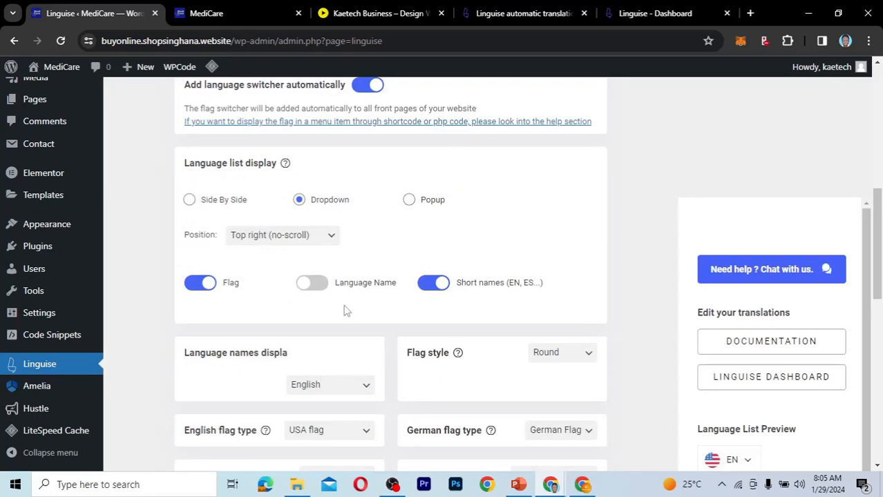
{"action": "left_click", "coordinate": [433, 283]}
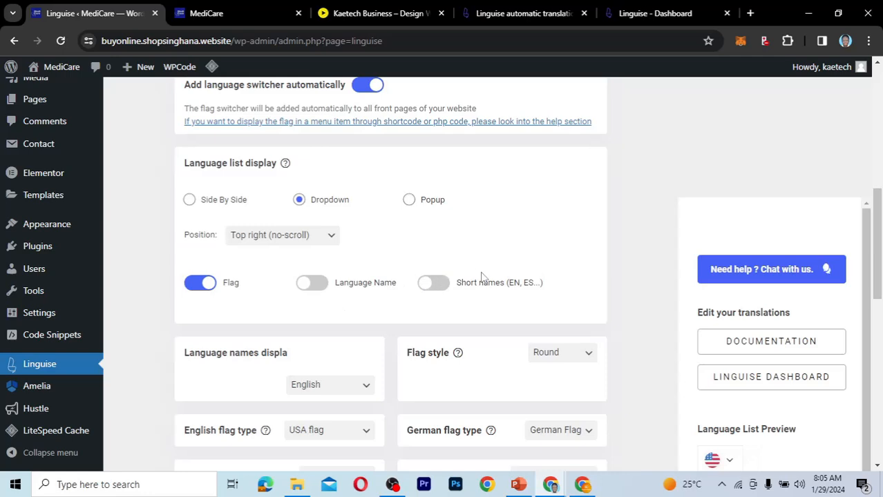
{"action": "scroll", "coordinate": [518, 216], "scroll_direction": "down", "scroll_amount": 6}
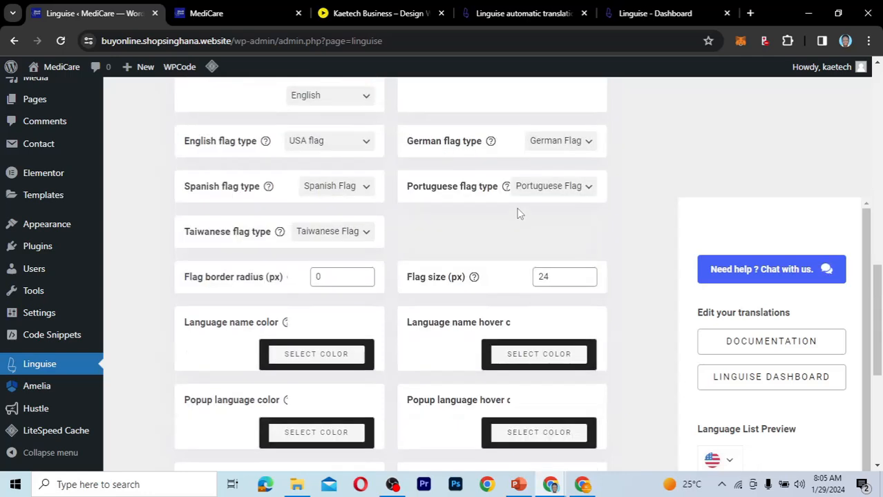
{"action": "scroll", "coordinate": [519, 214], "scroll_direction": "down", "scroll_amount": 3}
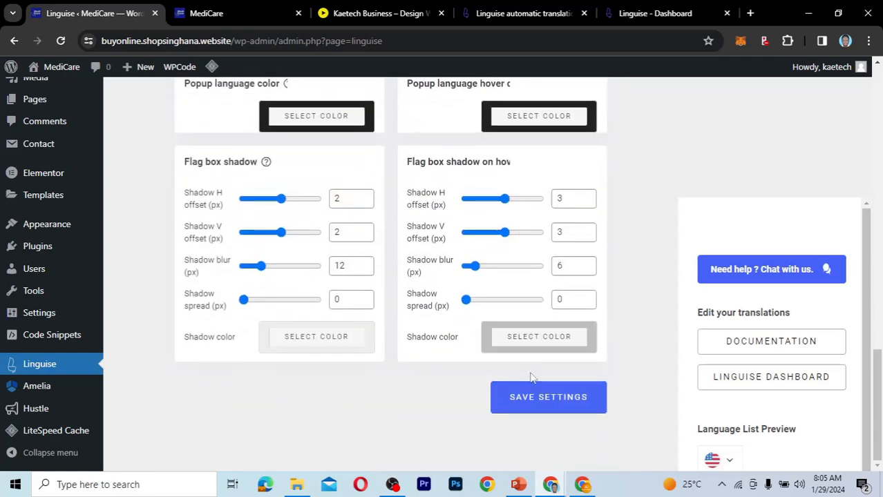
{"action": "left_click", "coordinate": [532, 399]}
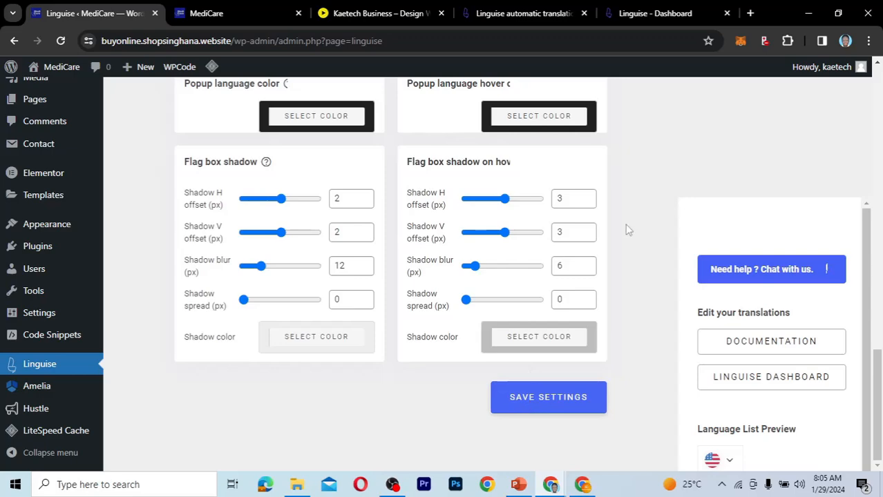
Purge all caches from the live home page in the logged-in window.
{"action": "left_click", "coordinate": [230, 13]}
{"action": "left_click", "coordinate": [656, 107]}
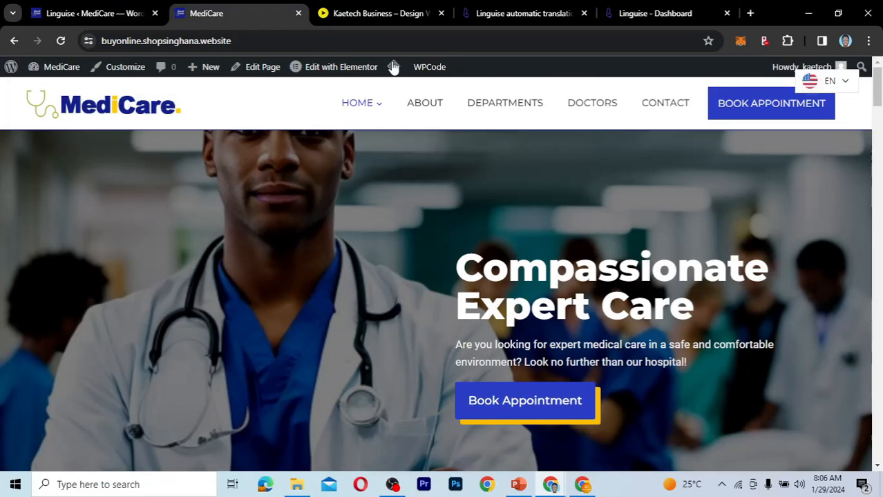
{"action": "mouse_move", "coordinate": [393, 67]}
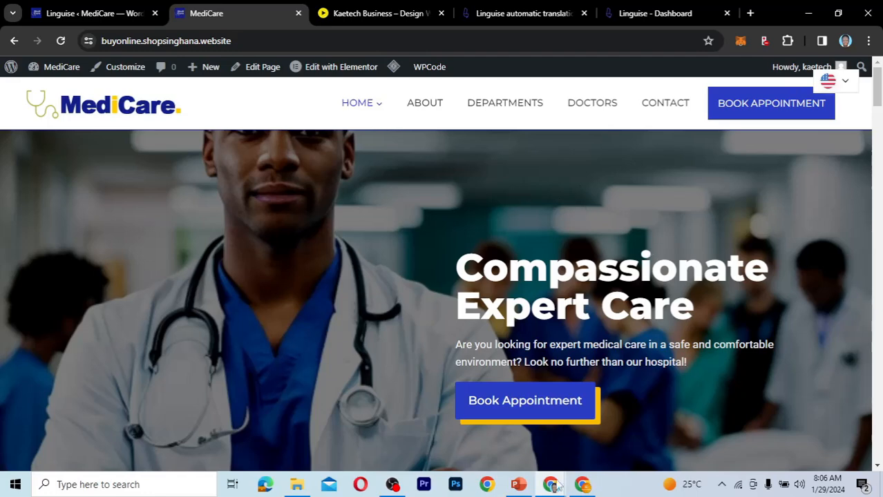
Reload the home page in the incognito window, check the flag-only language dropdown and close the newsletter pop-up.
{"action": "mouse_move", "coordinate": [558, 487]}
{"action": "left_click", "coordinate": [614, 445]}
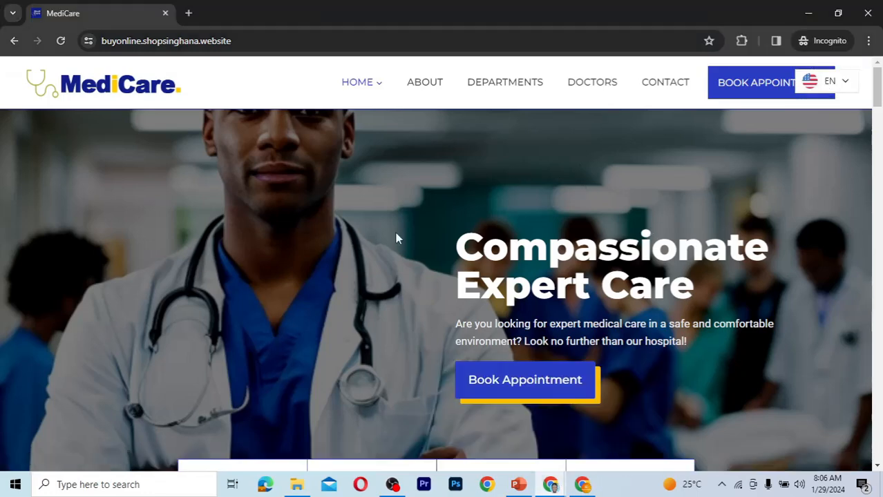
{"action": "left_click", "coordinate": [60, 41]}
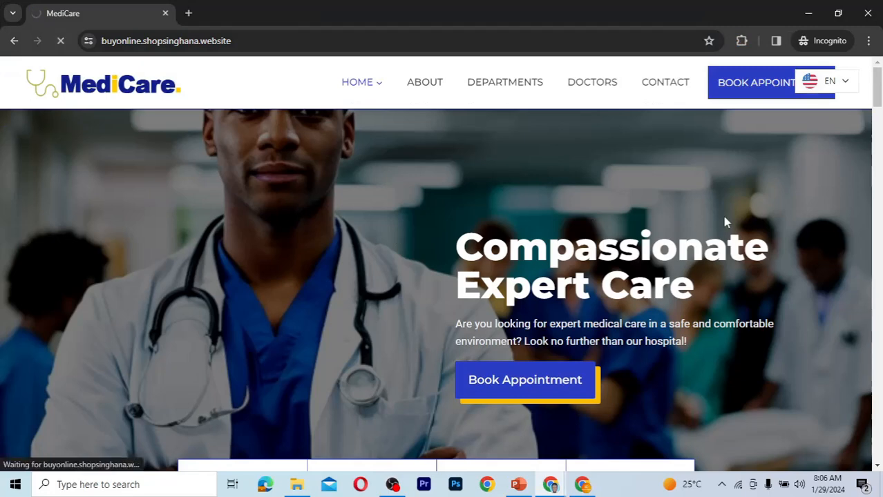
{"action": "left_click", "coordinate": [835, 82]}
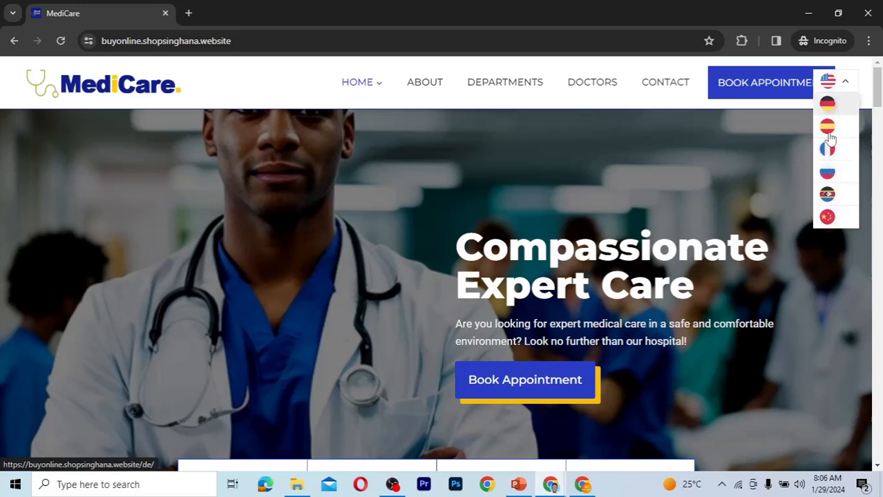
{"action": "left_click", "coordinate": [832, 84]}
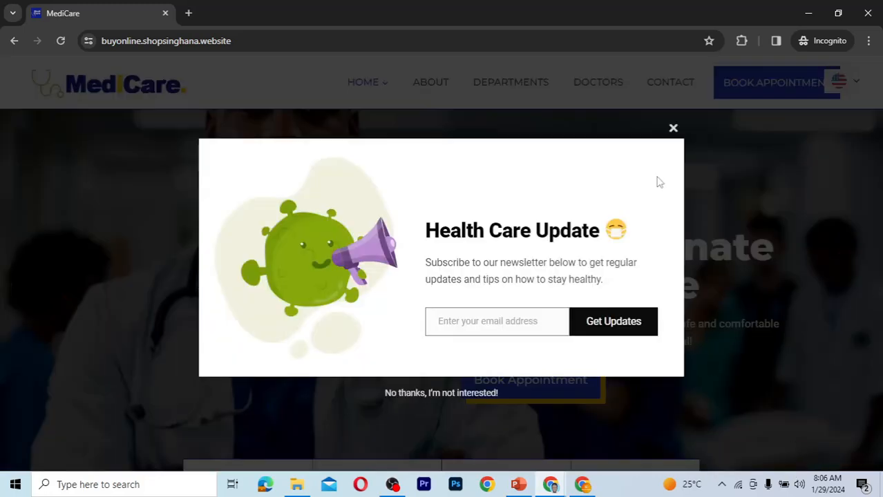
{"action": "left_click", "coordinate": [673, 129]}
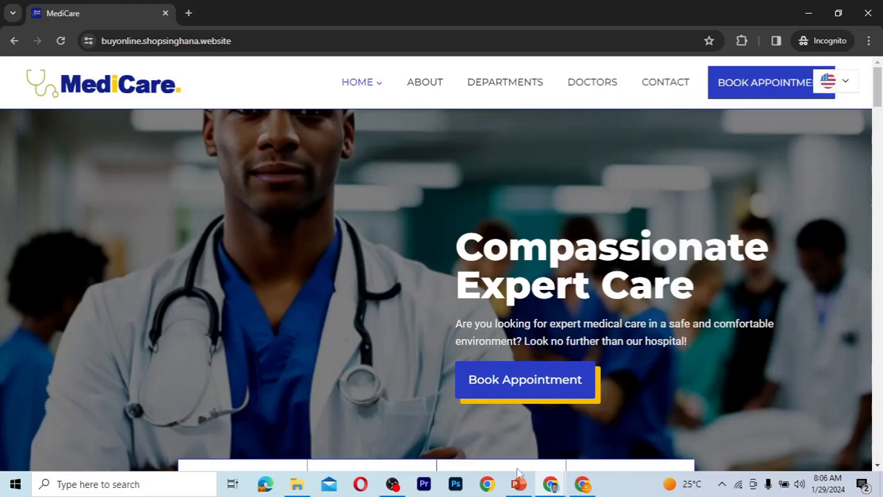
Switch the live site to French with the language switcher, dismiss the browser's translation offer and review the translated home page.
{"action": "mouse_move", "coordinate": [551, 487]}
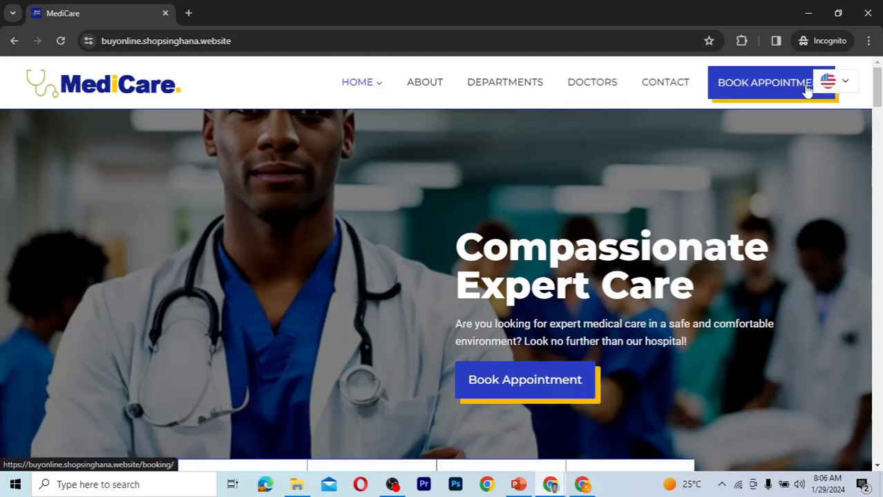
{"action": "left_click", "coordinate": [835, 90]}
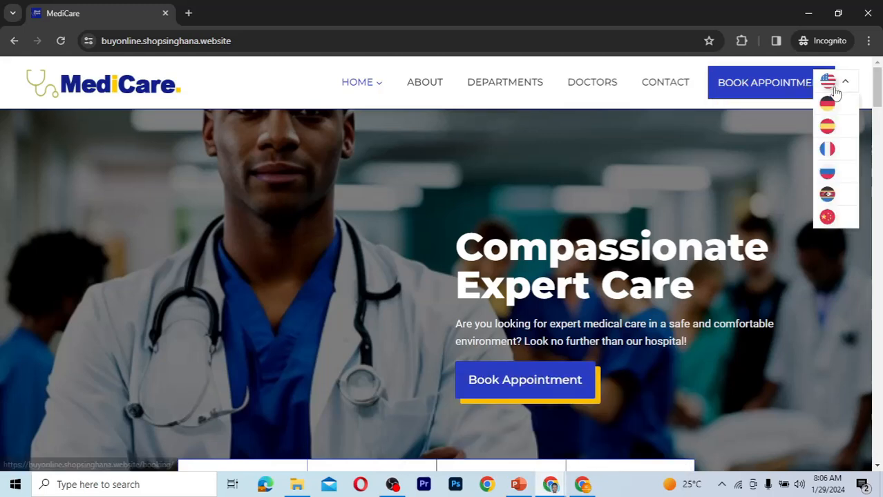
{"action": "left_click", "coordinate": [828, 150]}
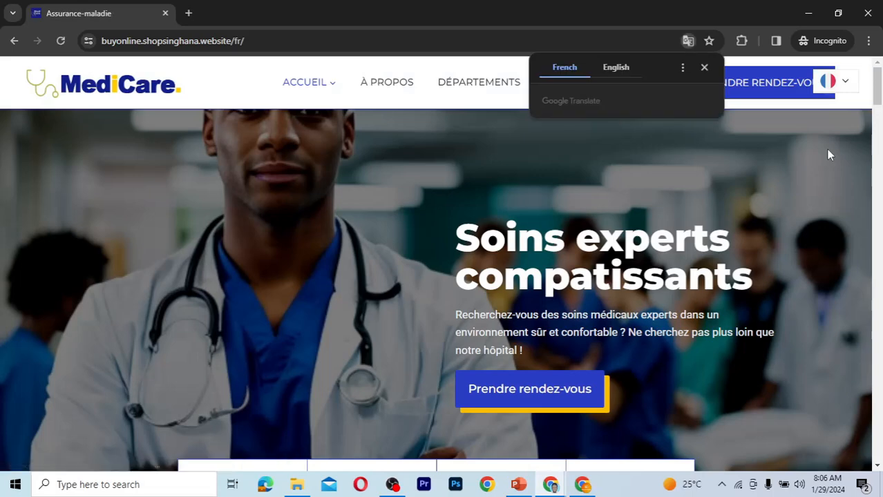
{"action": "left_click", "coordinate": [704, 67]}
{"action": "scroll", "coordinate": [664, 235], "scroll_direction": "down", "scroll_amount": 4}
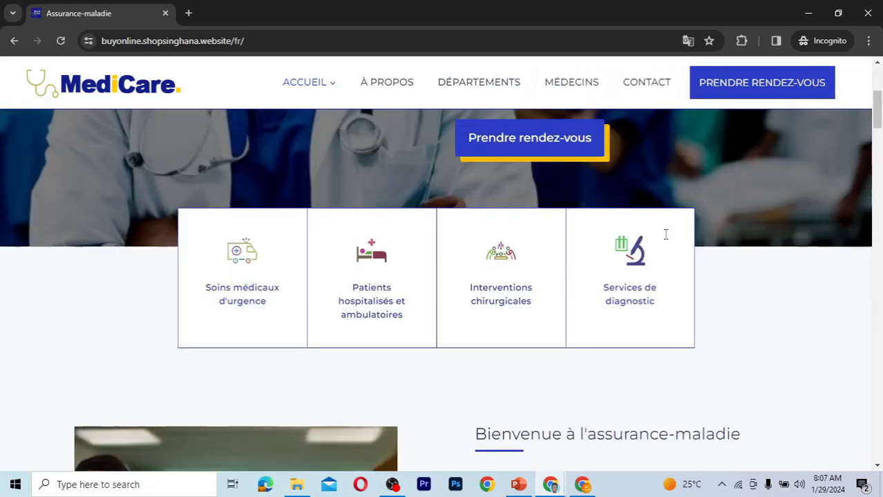
{"action": "scroll", "coordinate": [667, 239], "scroll_direction": "up", "scroll_amount": 3}
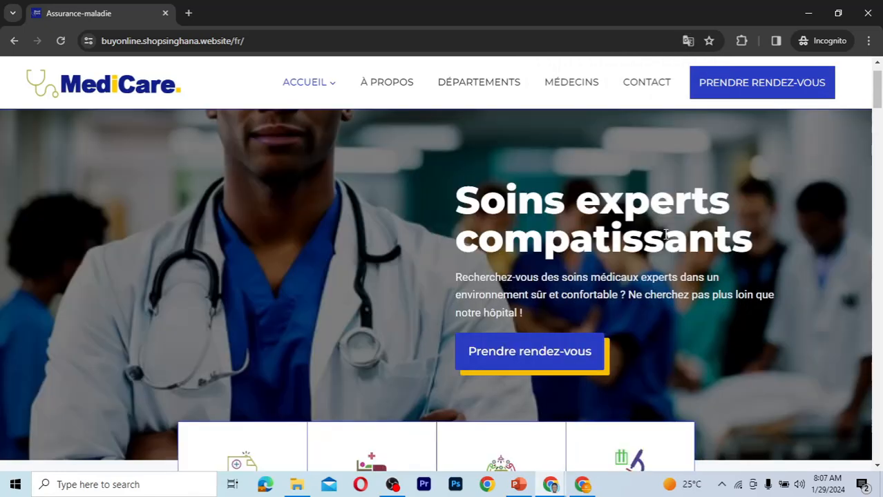
Open the French À propos page, compare its translated URL with the home page's and close the newsletter pop-up.
{"action": "left_click_drag", "start_coordinate": [261, 41], "coordinate": [102, 52]}
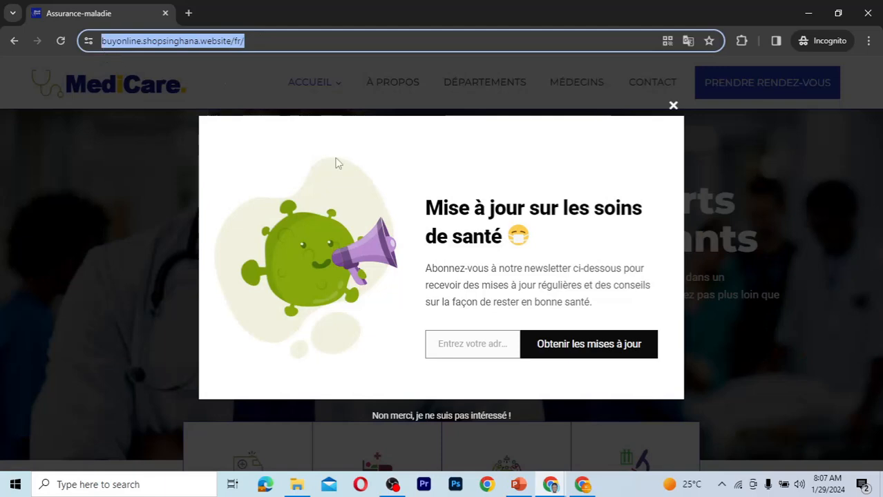
{"action": "left_click", "coordinate": [372, 86]}
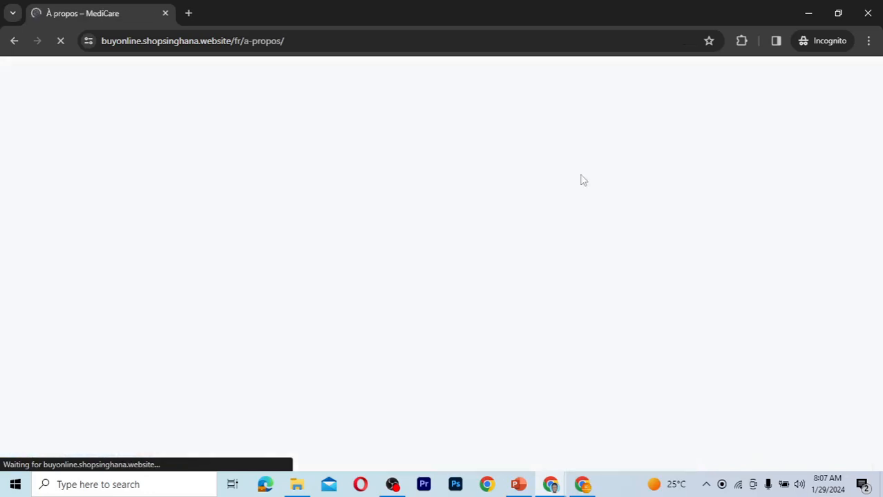
{"action": "left_click", "coordinate": [297, 41]}
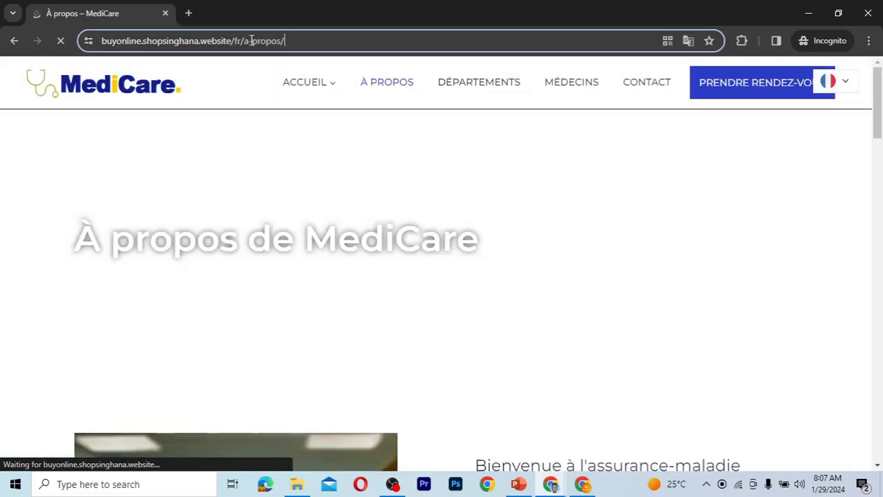
{"action": "left_click_drag", "start_coordinate": [252, 41], "coordinate": [76, 49]}
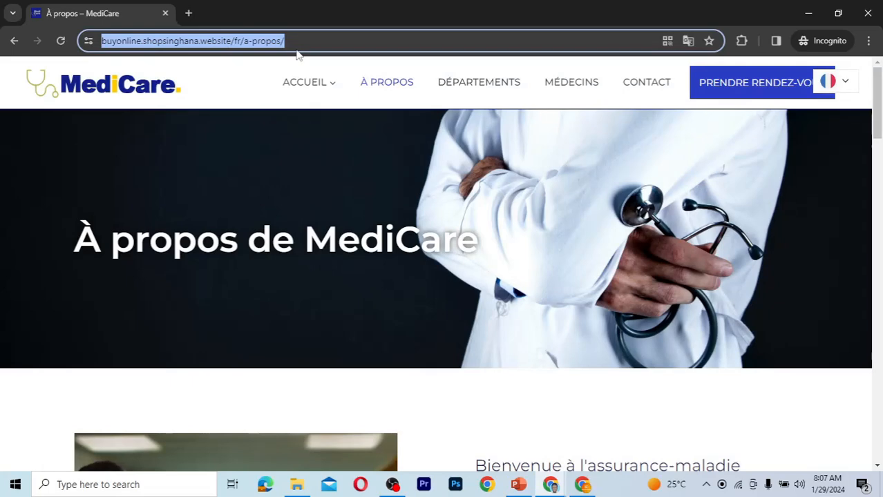
{"action": "left_click", "coordinate": [288, 221]}
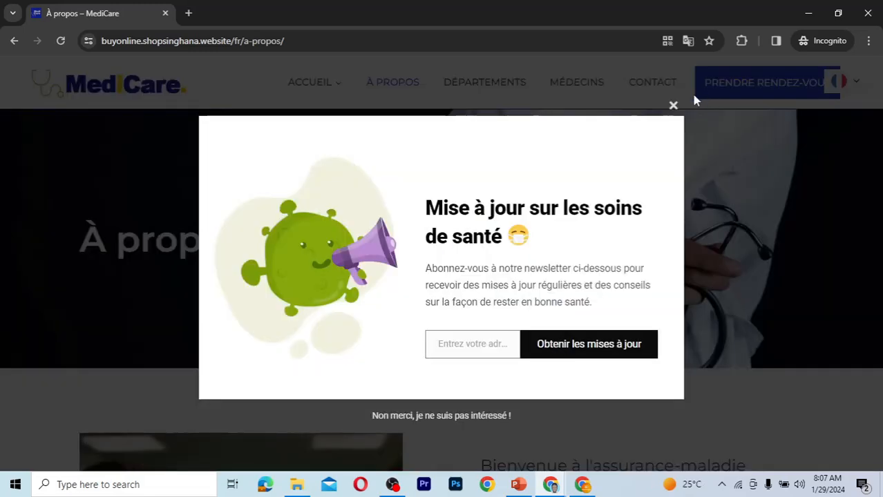
{"action": "left_click", "coordinate": [673, 106]}
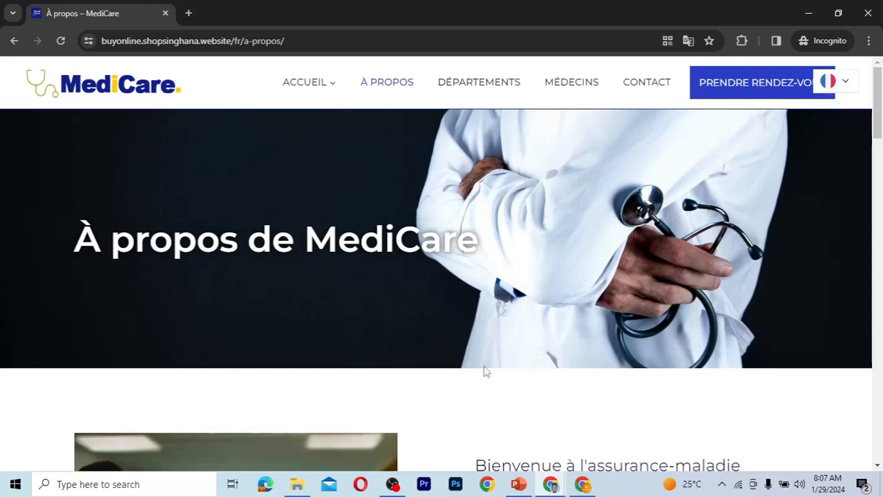
Return to the logged-in window, close the newsletter pop-up and open the Advanced section of the Linguise settings.
{"action": "mouse_move", "coordinate": [549, 488]}
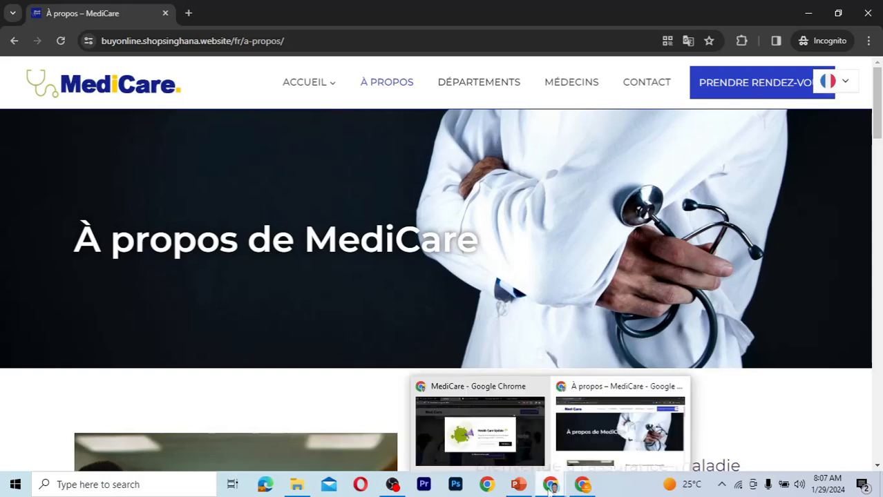
{"action": "left_click", "coordinate": [482, 453]}
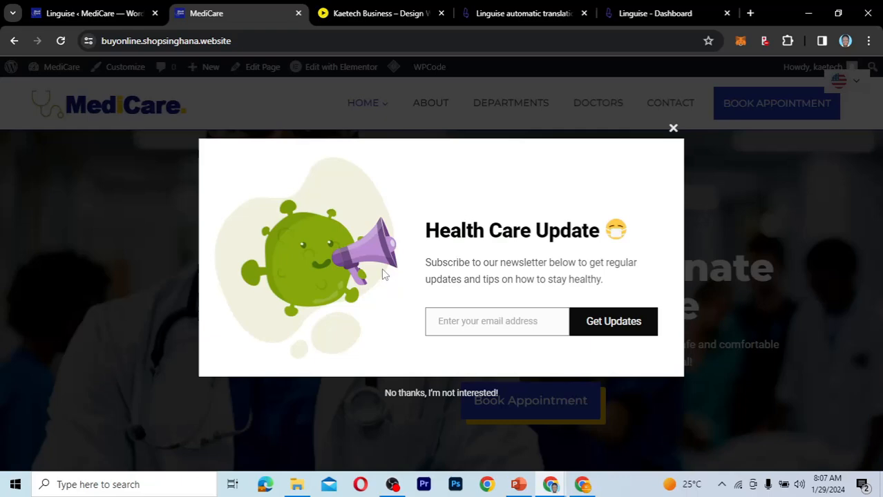
{"action": "left_click", "coordinate": [673, 128]}
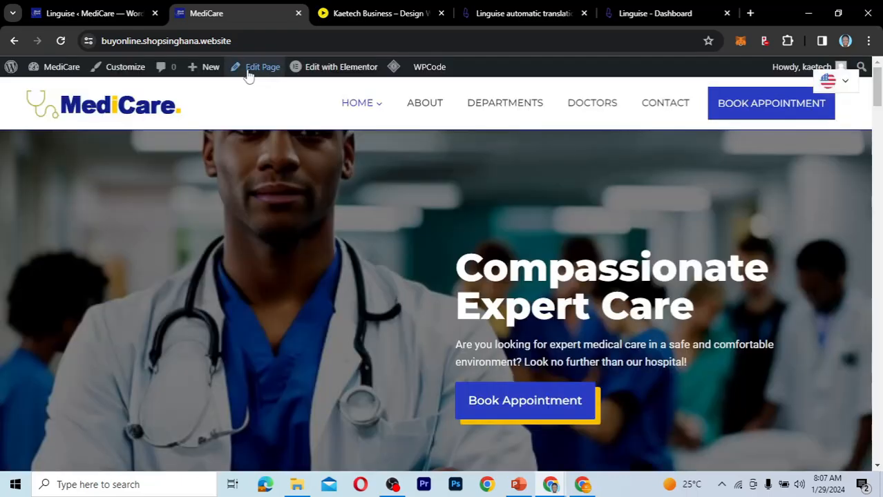
{"action": "left_click", "coordinate": [79, 10]}
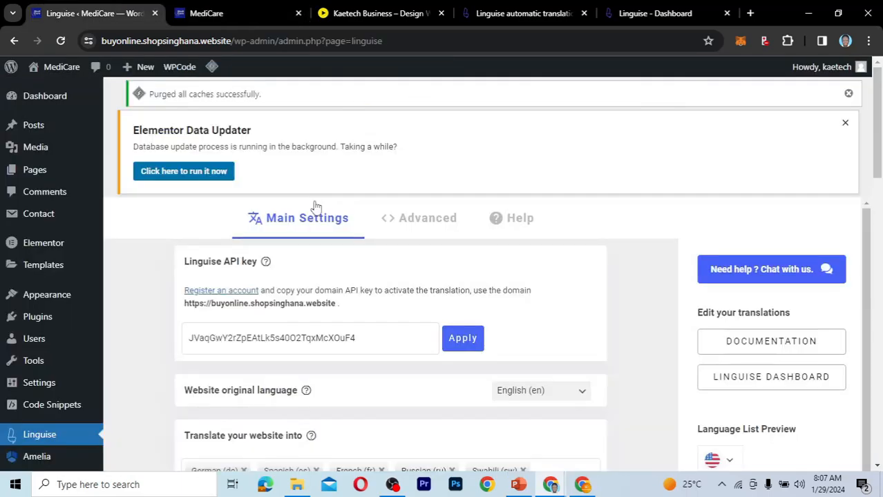
{"action": "left_click", "coordinate": [429, 221]}
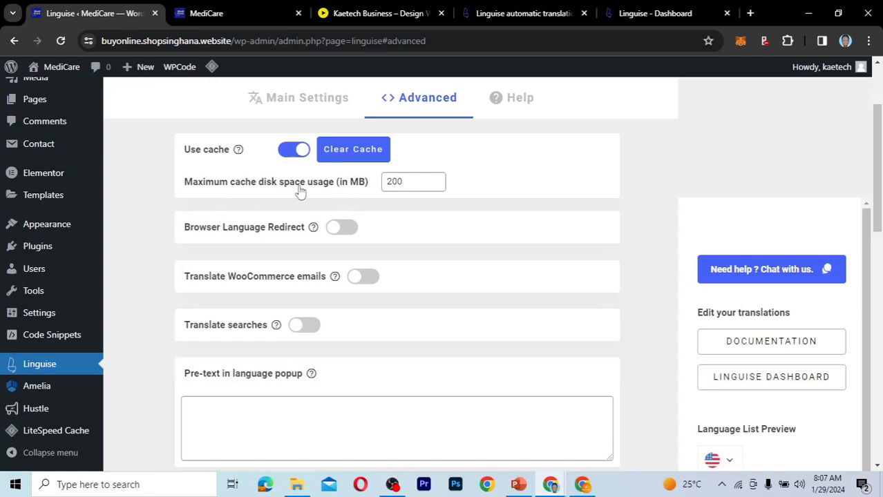
Review the cache, browser language redirect, WooCommerce email and search translation options in Linguise's Advanced settings.
{"action": "mouse_move", "coordinate": [194, 157]}
{"action": "mouse_move", "coordinate": [312, 231]}
{"action": "mouse_move", "coordinate": [199, 292]}
{"action": "mouse_move", "coordinate": [225, 331]}
Review the language popup pre-text and post-text, custom CSS, debug, alternate link tag and Ukrainian redirect options.
{"action": "scroll", "coordinate": [363, 333], "scroll_direction": "down", "scroll_amount": 2}
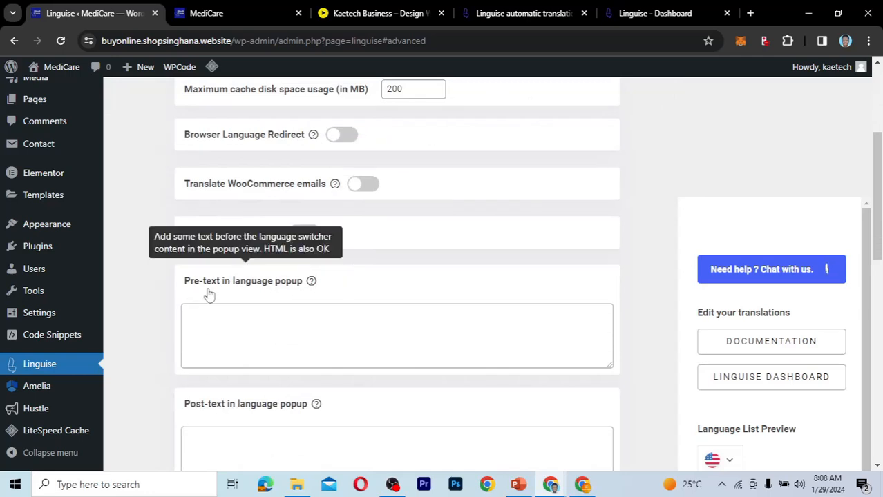
{"action": "scroll", "coordinate": [354, 302], "scroll_direction": "down", "scroll_amount": 2}
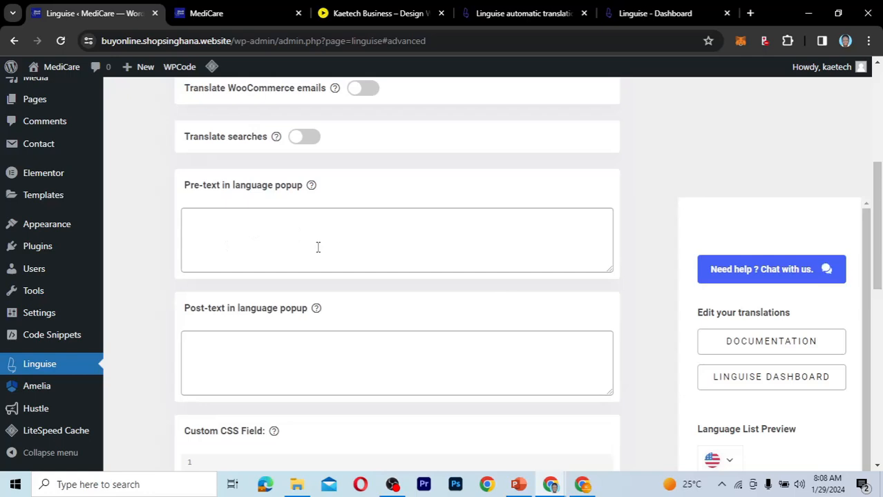
{"action": "scroll", "coordinate": [378, 316], "scroll_direction": "down", "scroll_amount": 2}
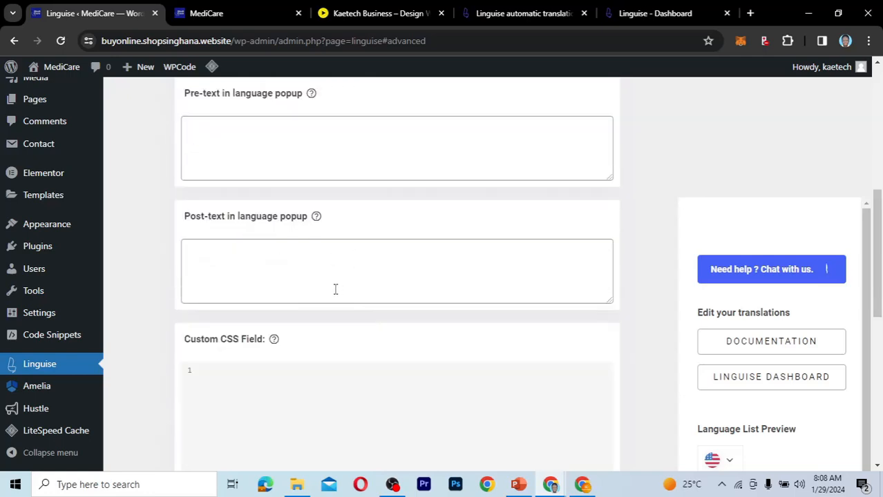
{"action": "scroll", "coordinate": [335, 289], "scroll_direction": "down", "scroll_amount": 4}
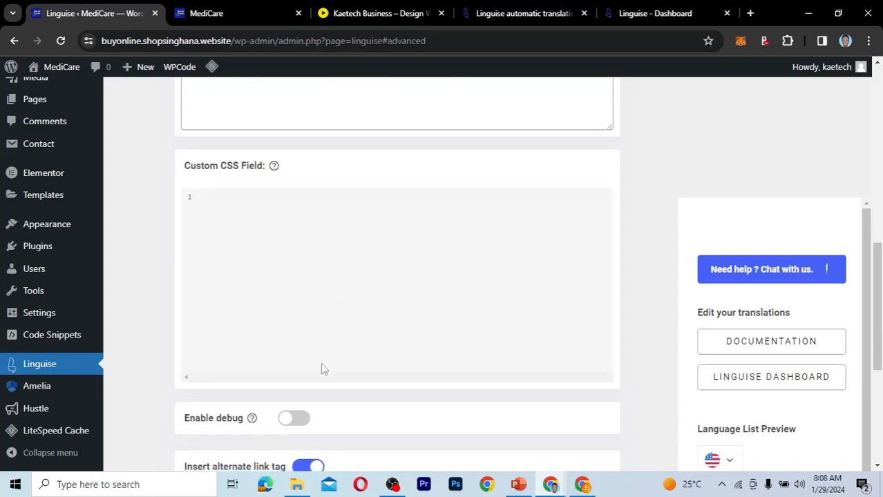
{"action": "scroll", "coordinate": [322, 368], "scroll_direction": "down", "scroll_amount": 3}
{"action": "scroll", "coordinate": [321, 368], "scroll_direction": "down", "scroll_amount": 1}
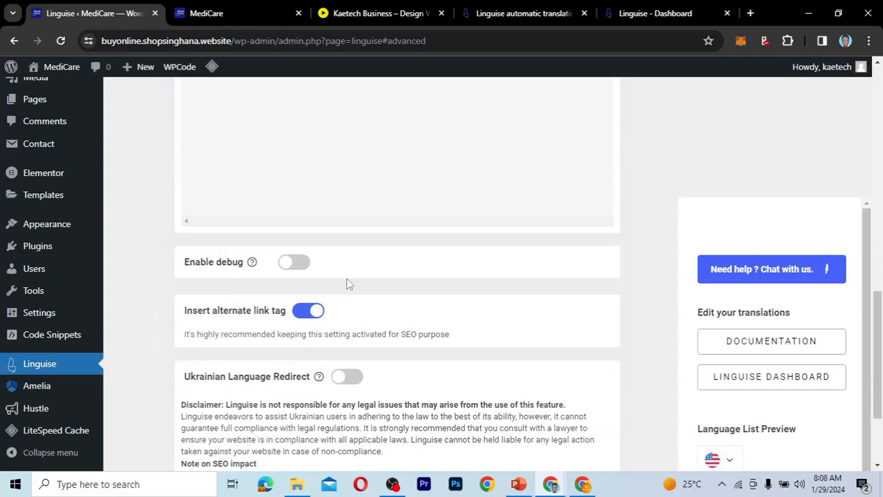
{"action": "scroll", "coordinate": [384, 308], "scroll_direction": "down", "scroll_amount": 3}
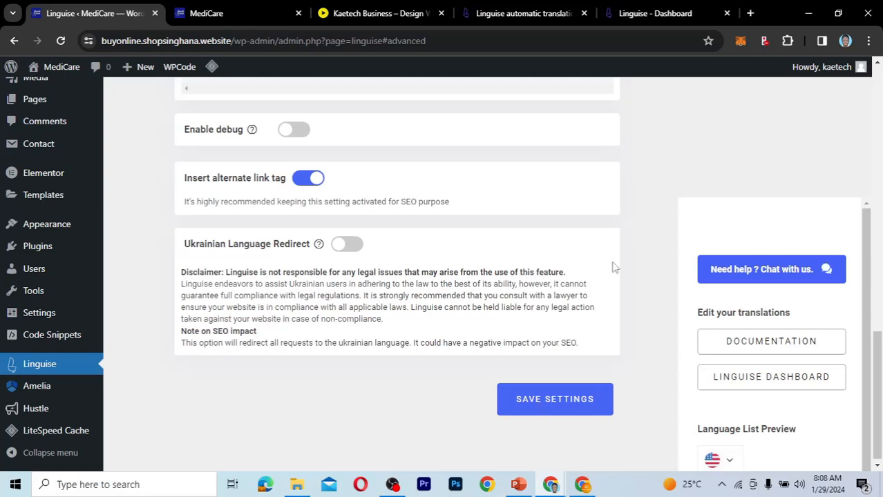
Open Linguise's Help section and review the WordPress menu, shortcode and PHP snippet instructions and the error list.
{"action": "scroll", "coordinate": [613, 265], "scroll_direction": "up", "scroll_amount": 8}
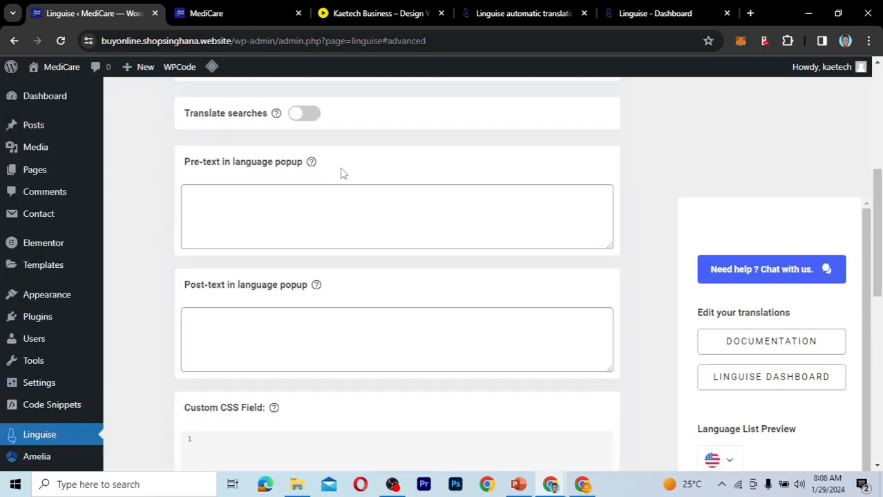
{"action": "scroll", "coordinate": [341, 174], "scroll_direction": "up", "scroll_amount": 3}
{"action": "left_click", "coordinate": [341, 174]}
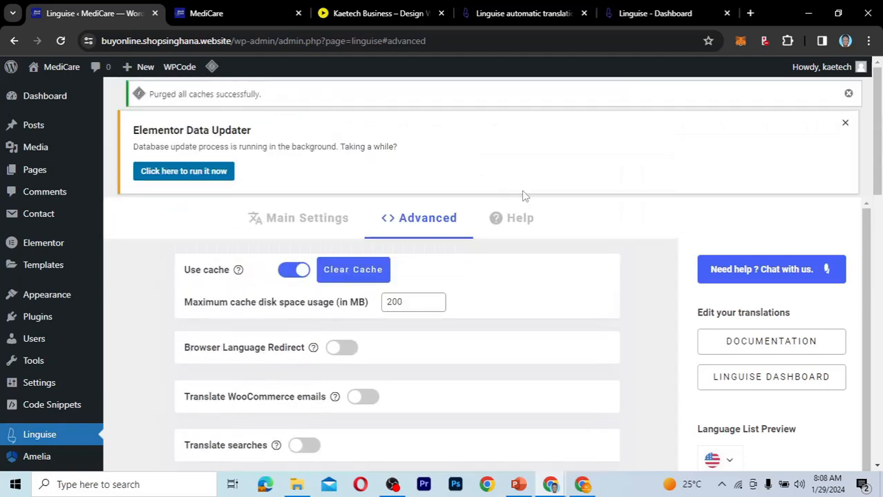
{"action": "left_click", "coordinate": [515, 232]}
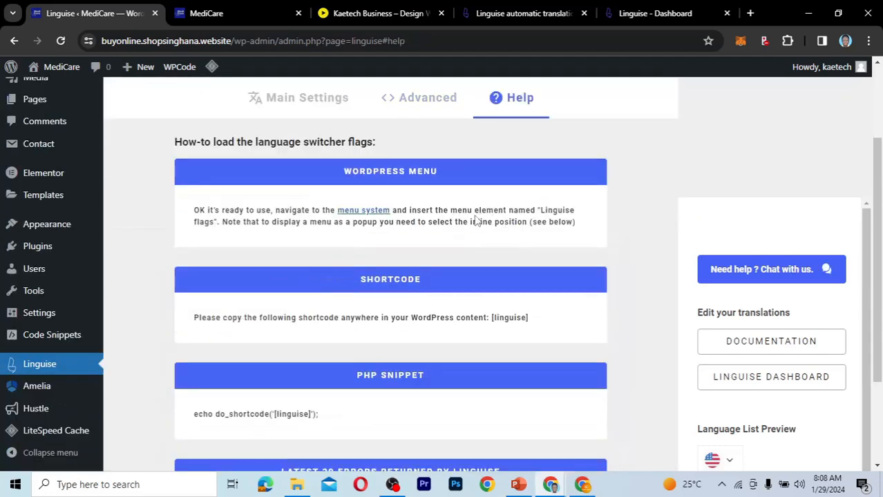
{"action": "scroll", "coordinate": [529, 259], "scroll_direction": "down", "scroll_amount": 3}
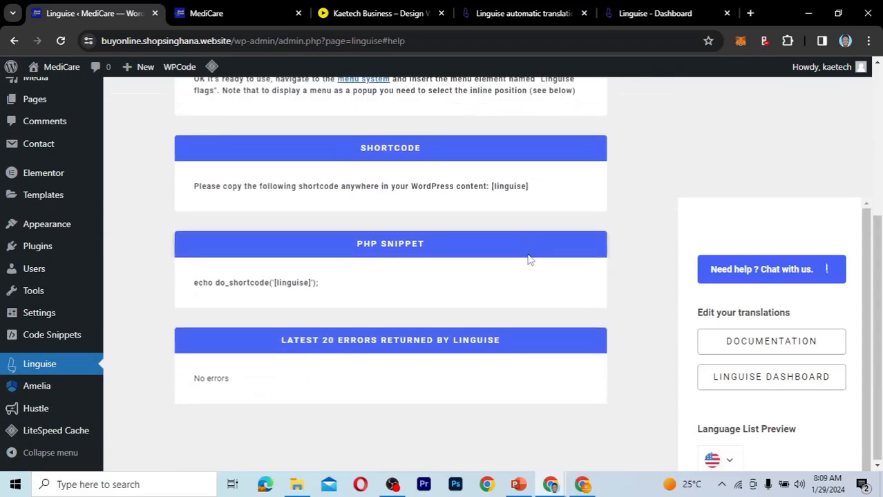
{"action": "scroll", "coordinate": [529, 259], "scroll_direction": "up", "scroll_amount": 1}
{"action": "scroll", "coordinate": [528, 257], "scroll_direction": "down", "scroll_amount": 1}
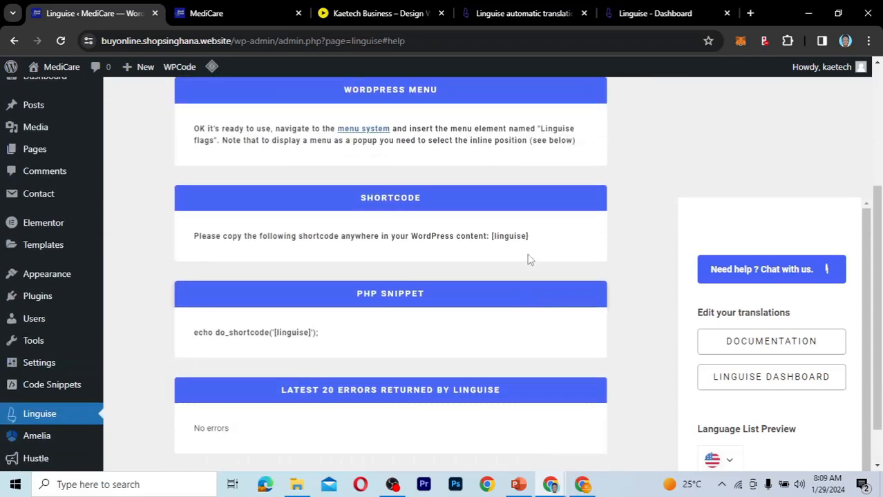
{"action": "scroll", "coordinate": [529, 257], "scroll_direction": "up", "scroll_amount": 3}
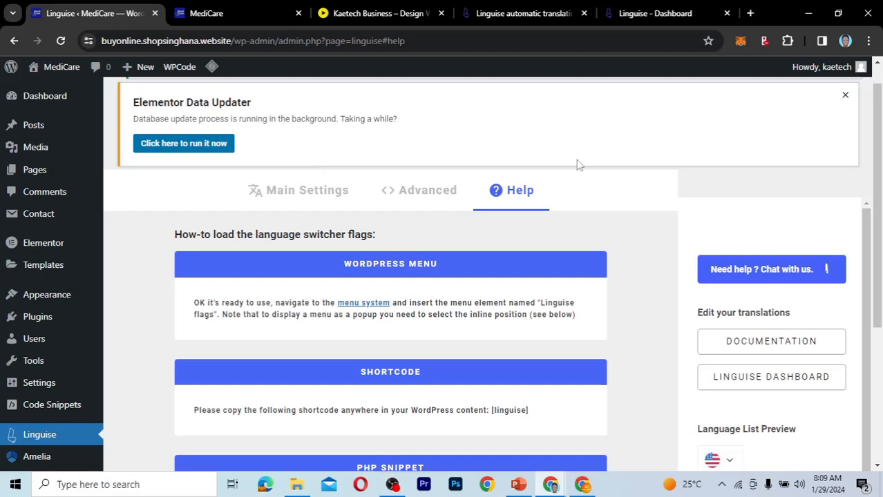
Switch to the Linguise website and open its yearly prices page.
{"action": "left_click", "coordinate": [535, 22]}
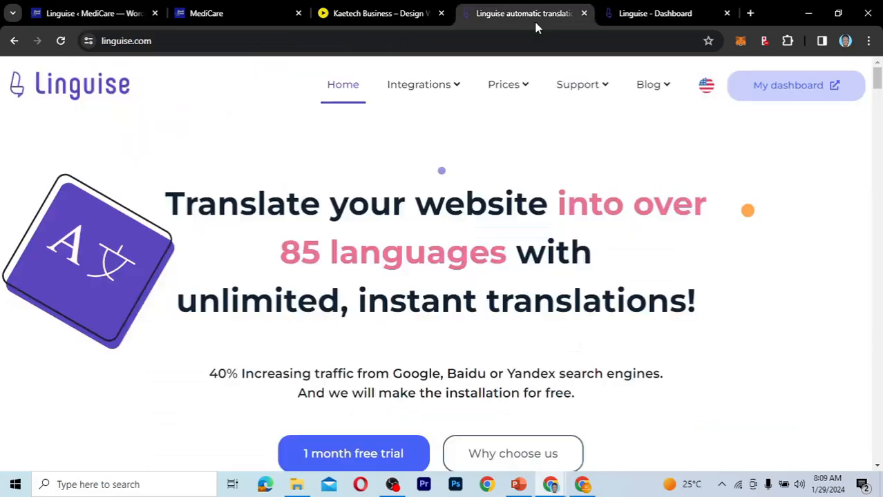
{"action": "mouse_move", "coordinate": [504, 85]}
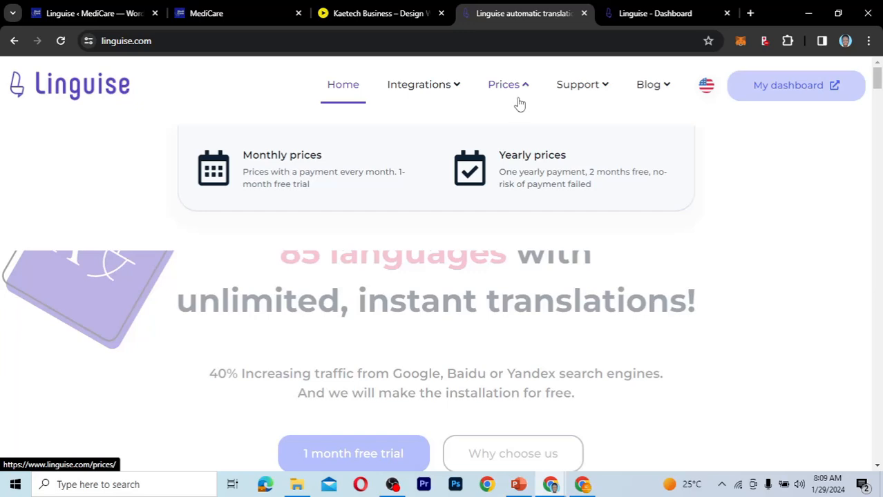
{"action": "left_click", "coordinate": [516, 166]}
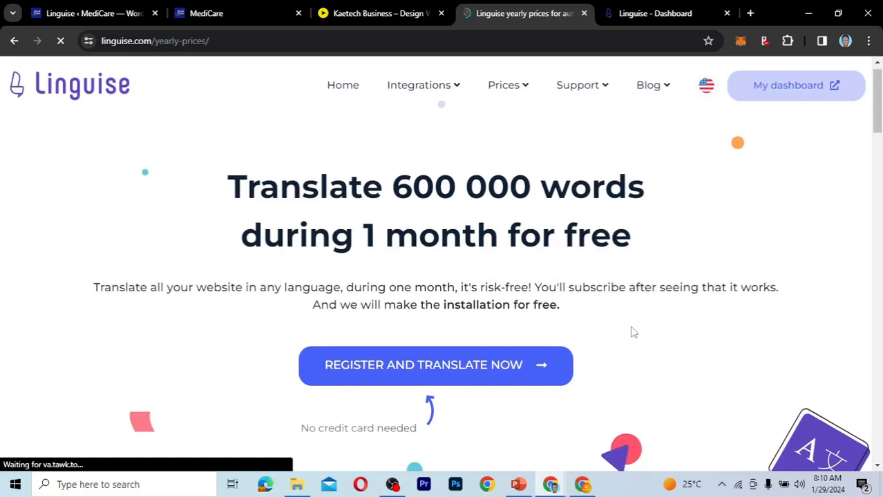
Compare the features and prices of the Start, Pro and Large yearly plans and return to the MediCare home page.
{"action": "scroll", "coordinate": [635, 332], "scroll_direction": "down", "scroll_amount": 3}
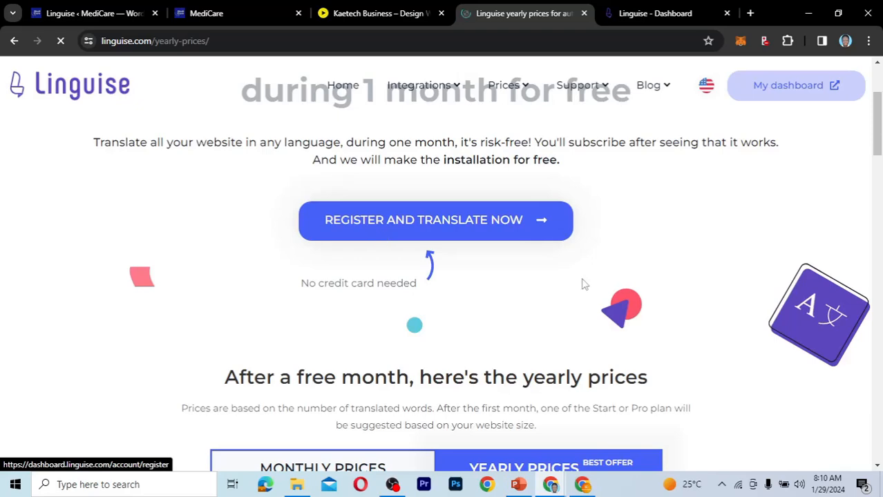
{"action": "scroll", "coordinate": [582, 285], "scroll_direction": "down", "scroll_amount": 3}
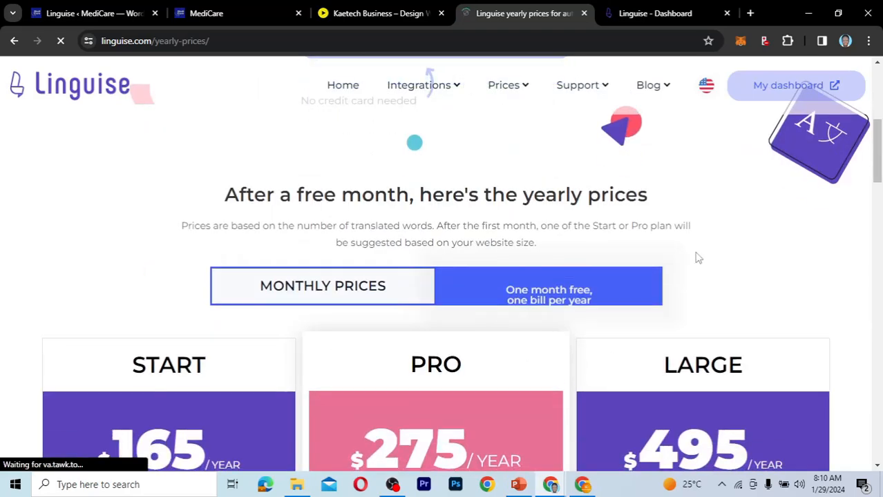
{"action": "scroll", "coordinate": [725, 293], "scroll_direction": "down", "scroll_amount": 2}
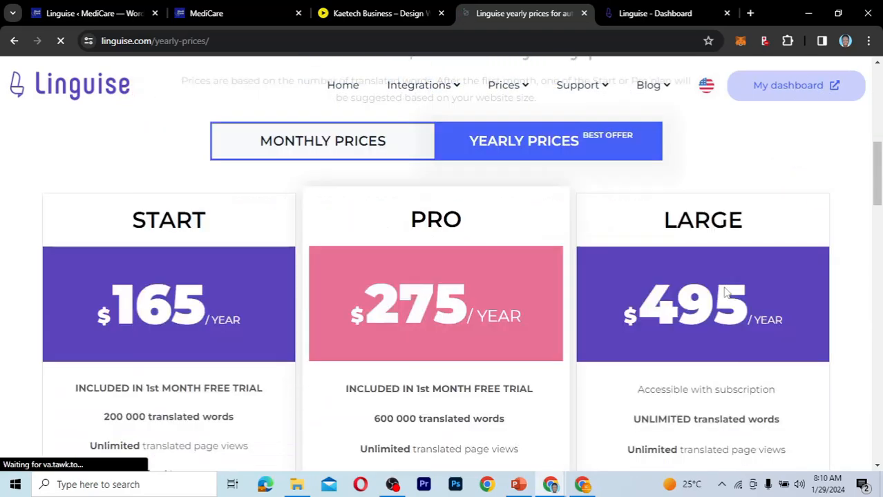
{"action": "scroll", "coordinate": [725, 291], "scroll_direction": "down", "scroll_amount": 2}
{"action": "scroll", "coordinate": [725, 289], "scroll_direction": "up", "scroll_amount": 1}
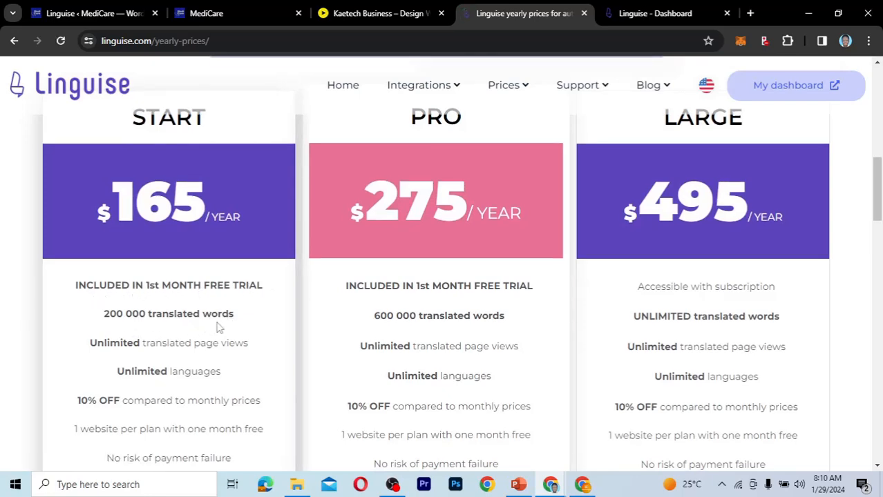
{"action": "scroll", "coordinate": [221, 332], "scroll_direction": "down", "scroll_amount": 2}
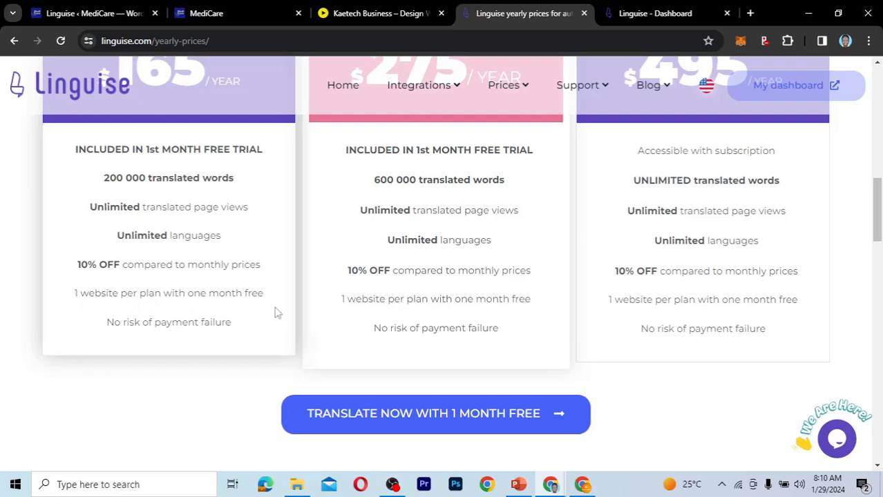
{"action": "scroll", "coordinate": [275, 313], "scroll_direction": "up", "scroll_amount": 1}
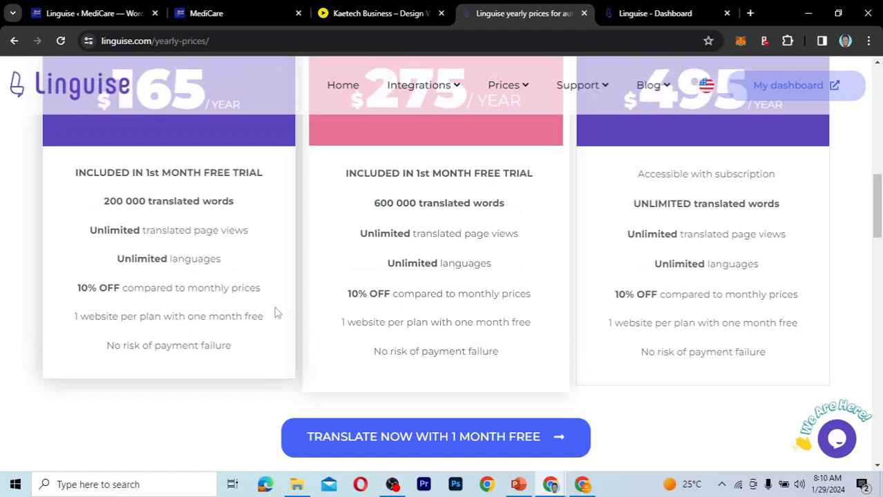
{"action": "triple_click", "coordinate": [271, 361]}
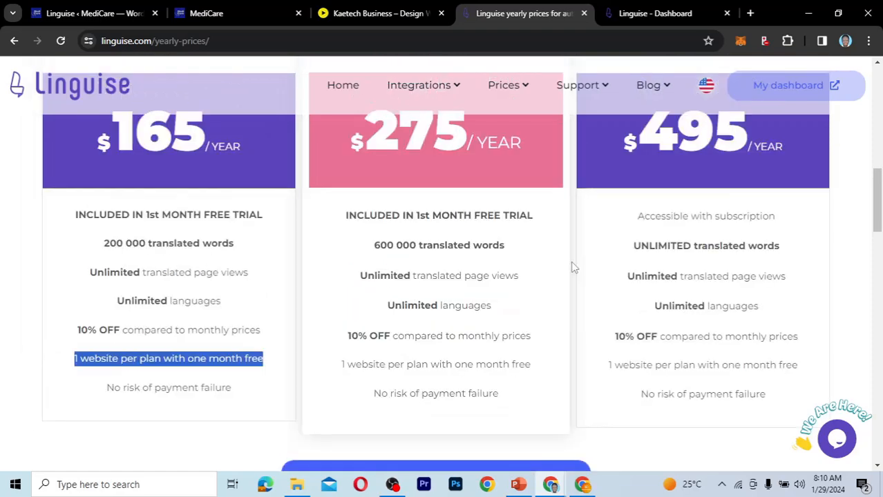
{"action": "scroll", "coordinate": [572, 267], "scroll_direction": "up", "scroll_amount": 2}
{"action": "scroll", "coordinate": [573, 267], "scroll_direction": "up", "scroll_amount": 2}
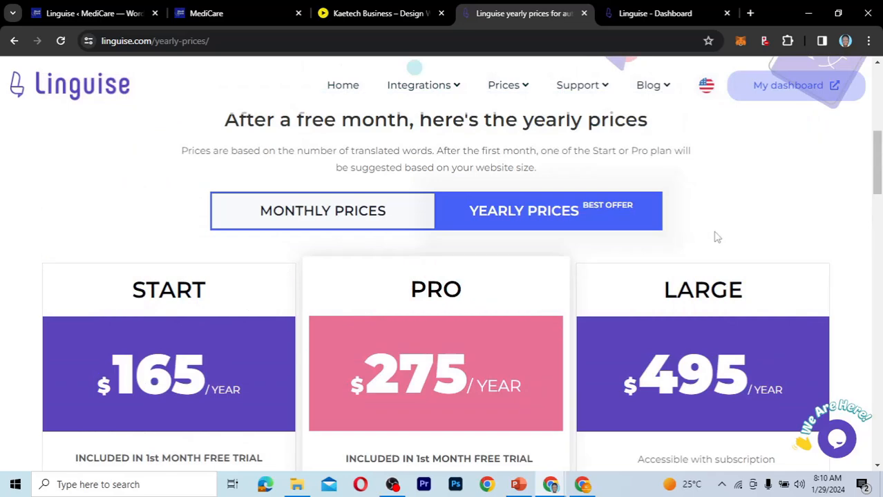
{"action": "scroll", "coordinate": [717, 237], "scroll_direction": "up", "scroll_amount": 6}
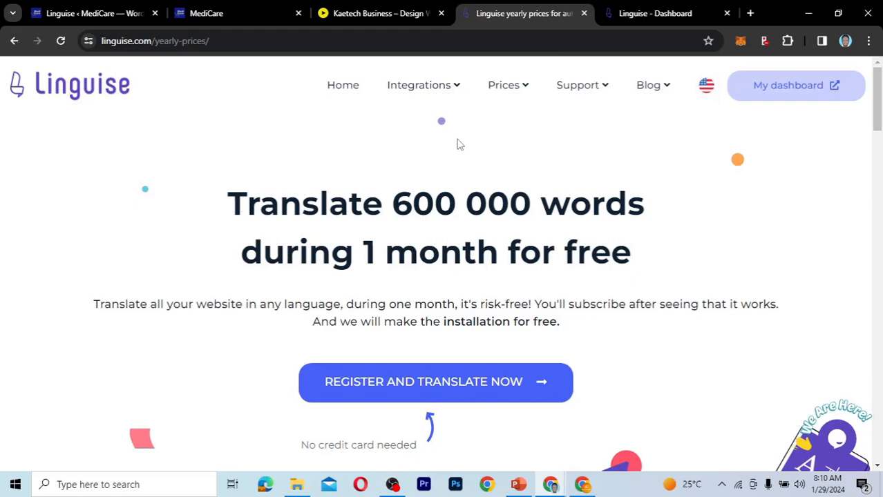
{"action": "left_click", "coordinate": [230, 13]}
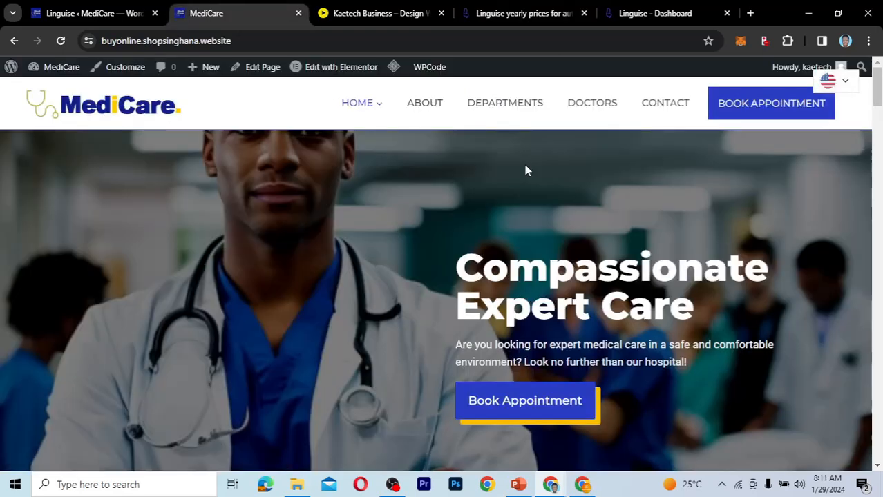